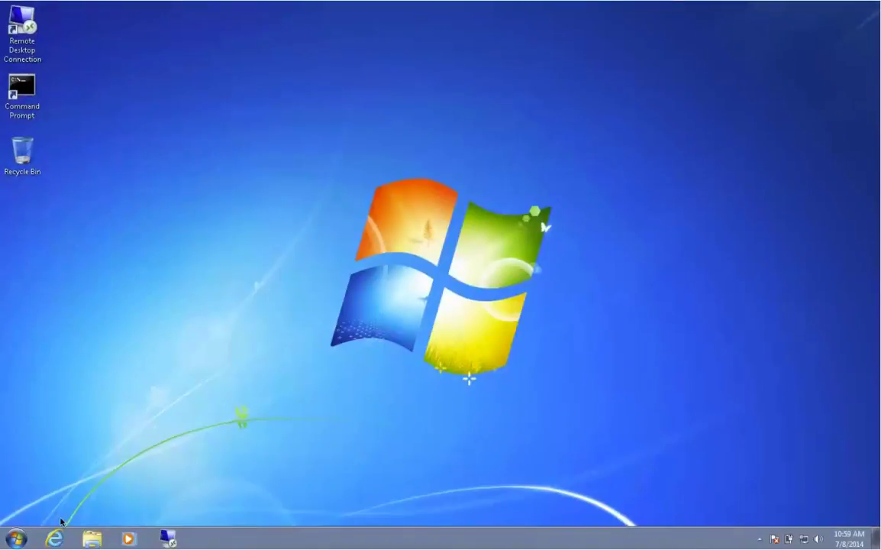
Download the Crystal Matrix installer isonasv15_00_22.EXE from the ISONAS portal's Software Downloads page.
click(55, 541)
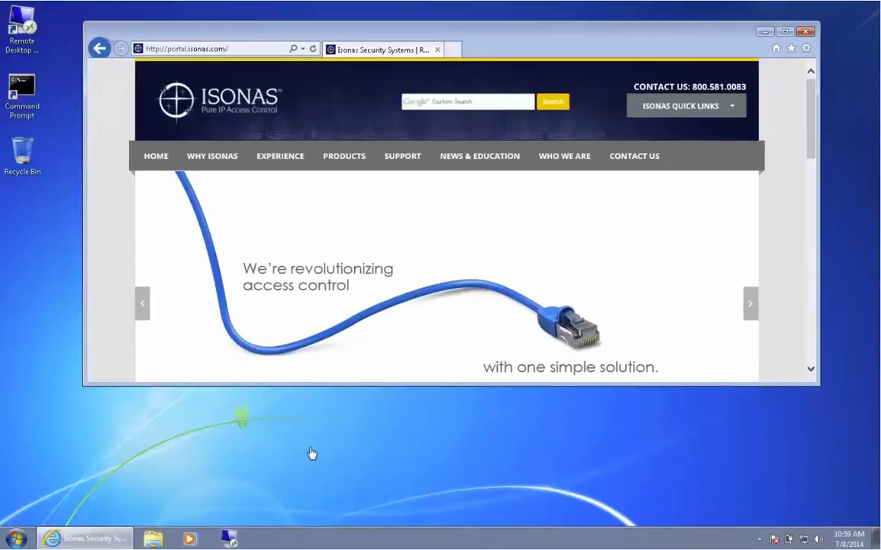
click(402, 157)
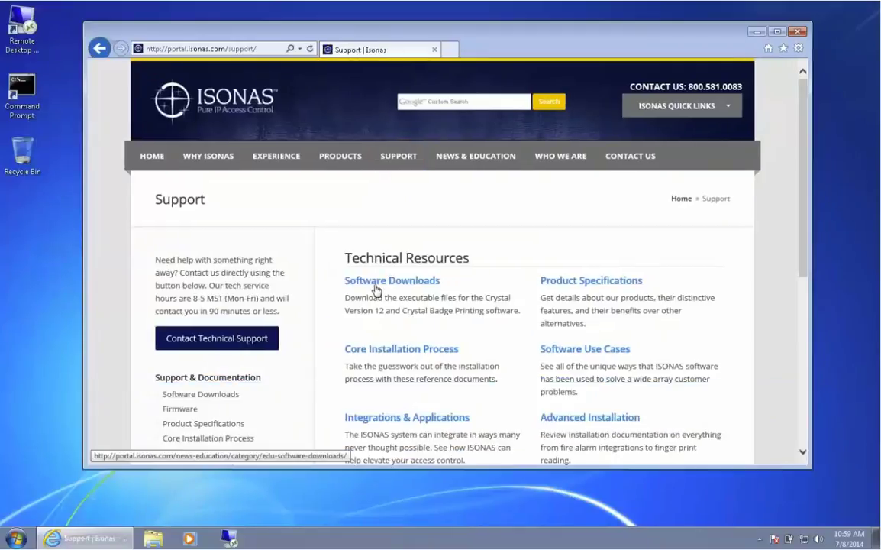
click(375, 282)
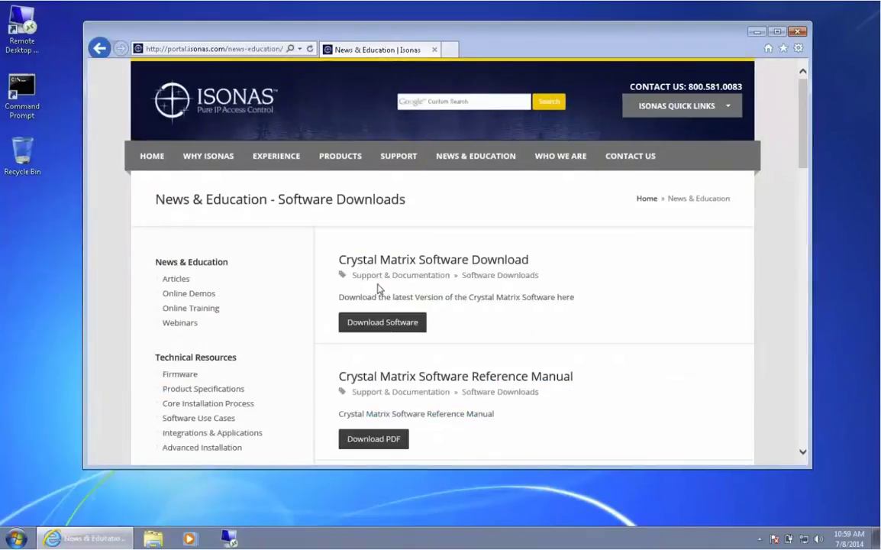
click(369, 327)
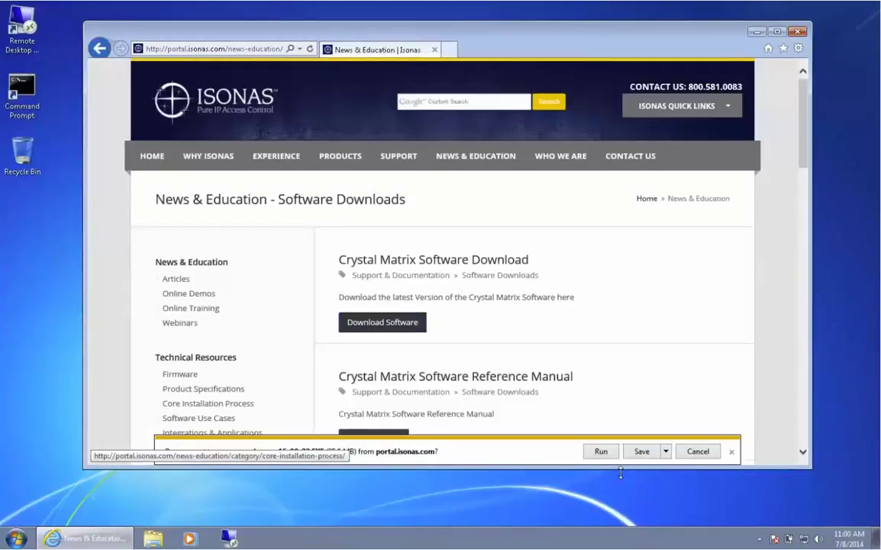
click(640, 455)
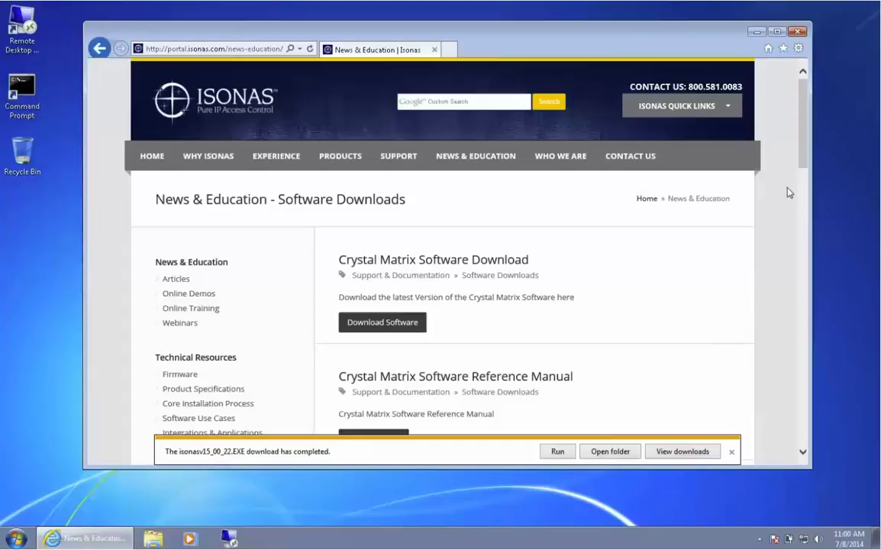
Close the browser, run the installer as administrator, and get through registration and the licence agreement.
click(797, 31)
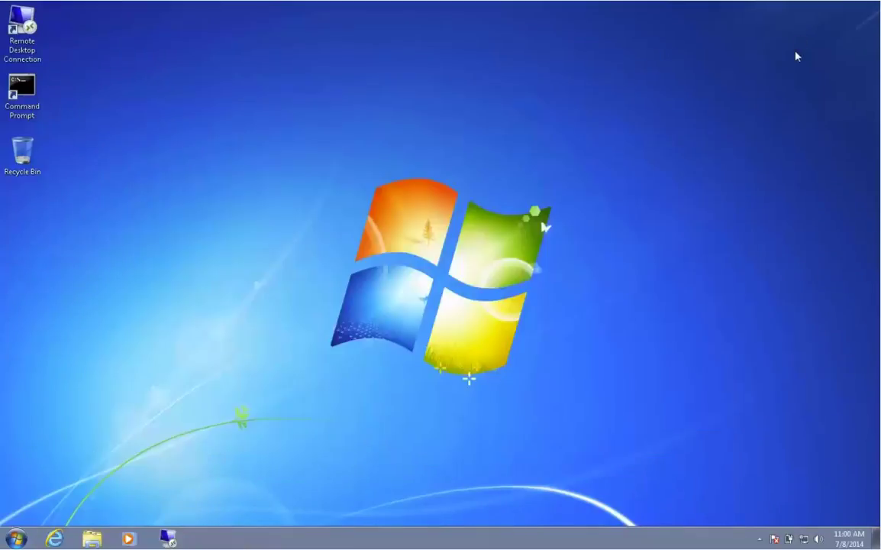
right_click(199, 280)
click(228, 306)
click(476, 294)
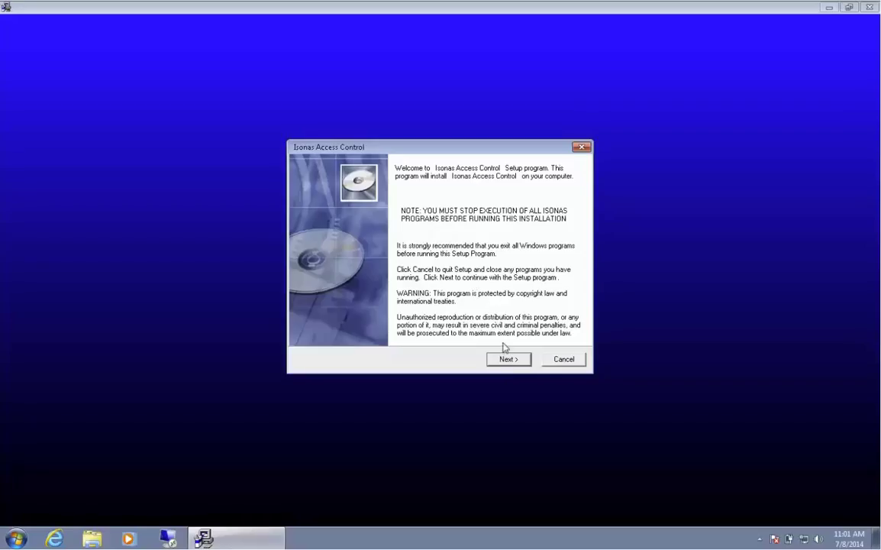
click(507, 360)
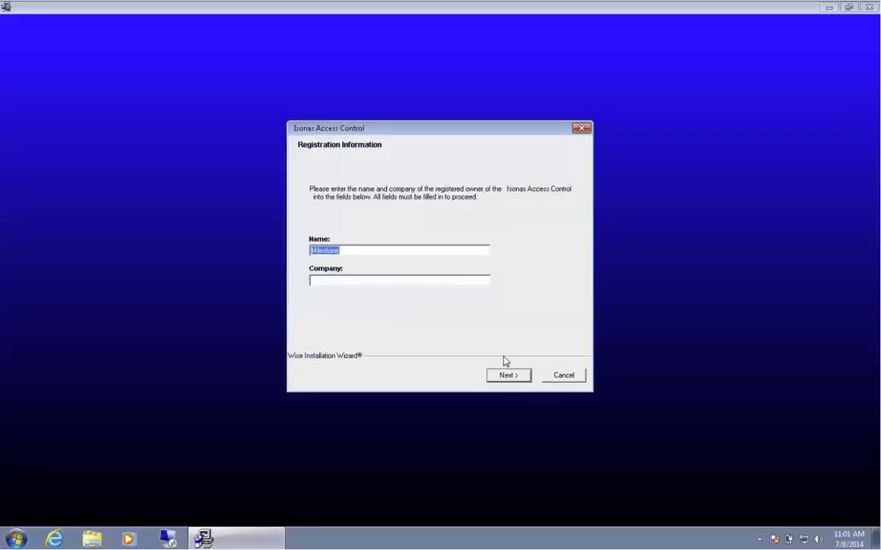
click(388, 277)
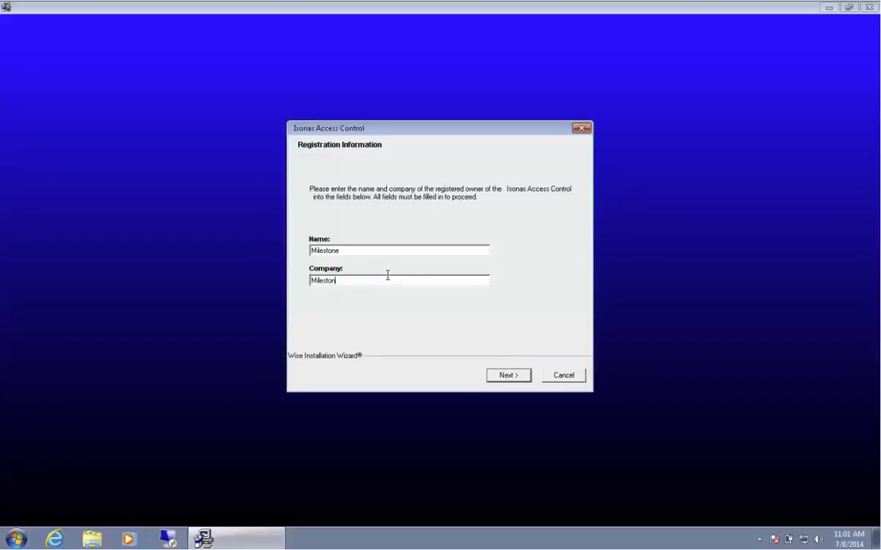
click(509, 375)
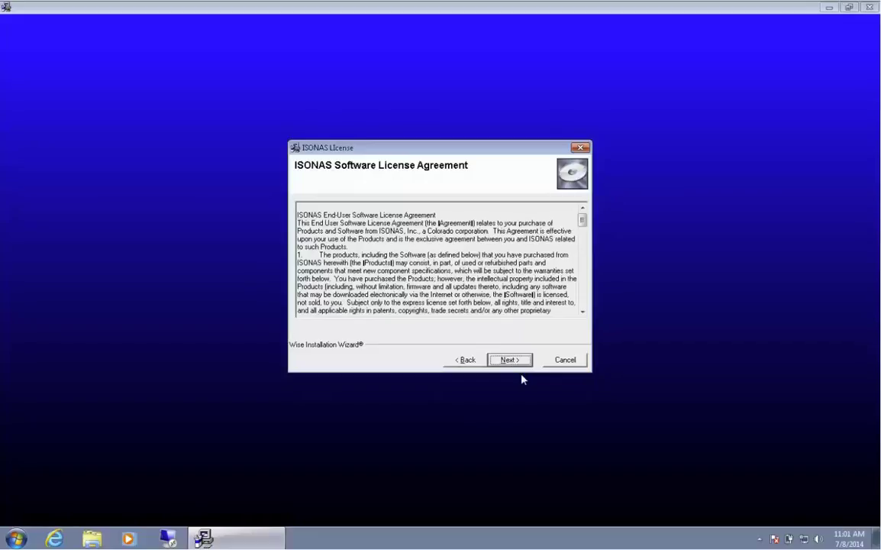
click(513, 360)
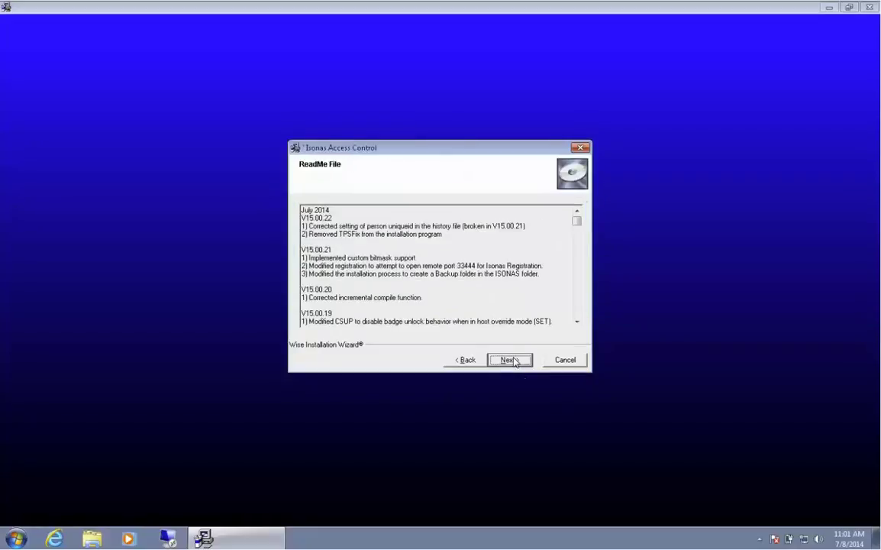
Install to C:\APPS\ISONAS without backups, keeping default components, under the Isonas program group.
click(517, 363)
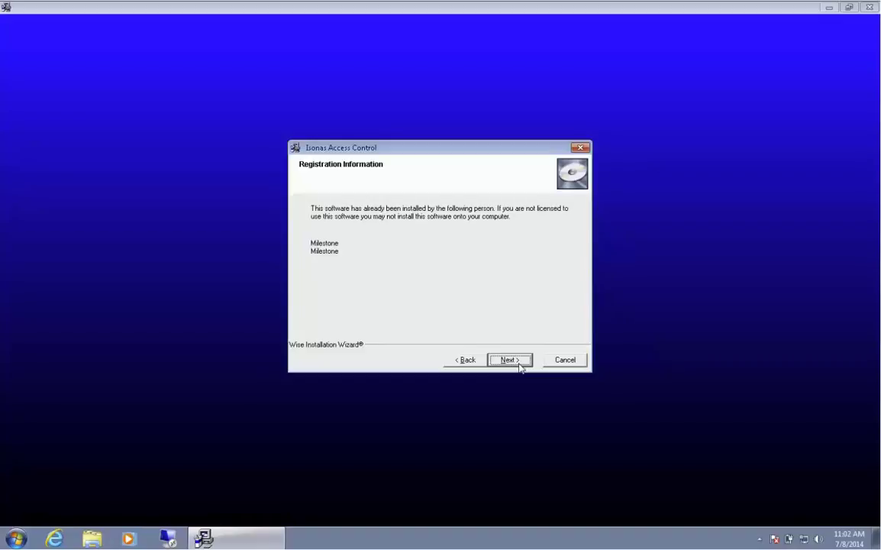
click(518, 365)
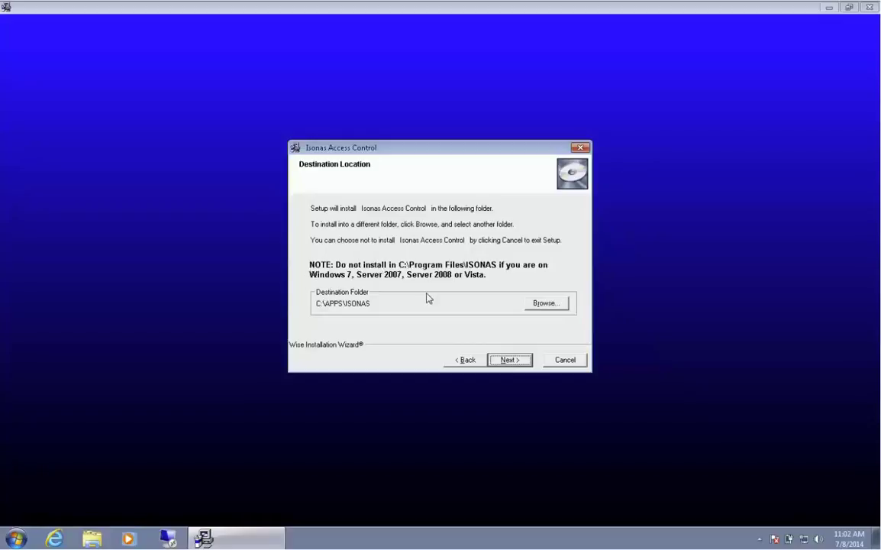
click(500, 360)
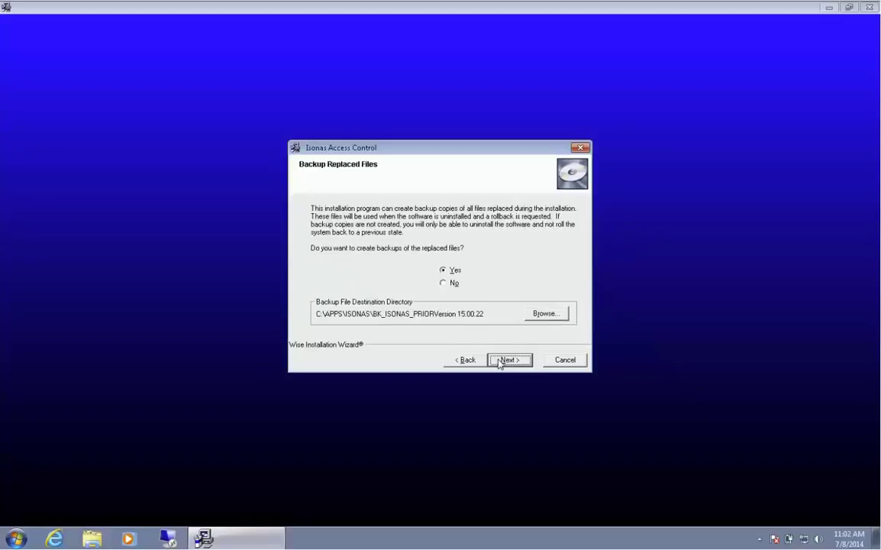
click(444, 283)
click(501, 360)
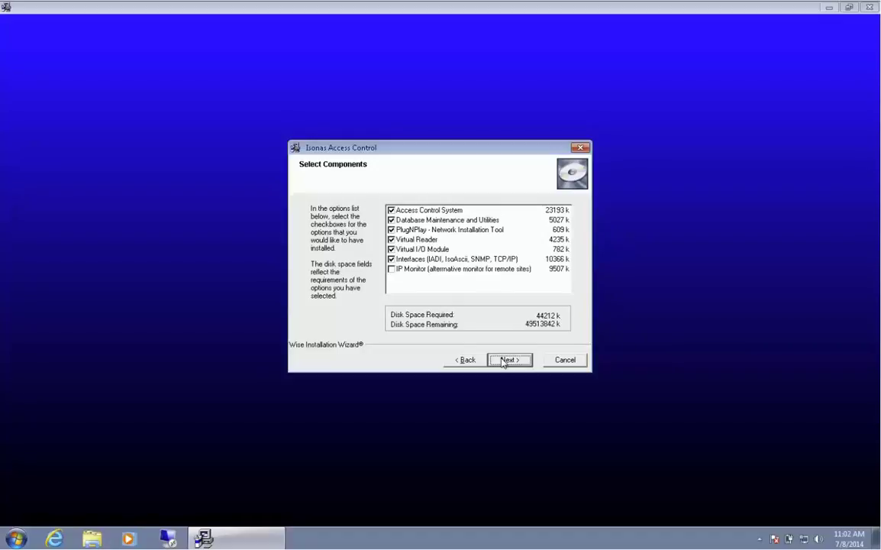
click(503, 360)
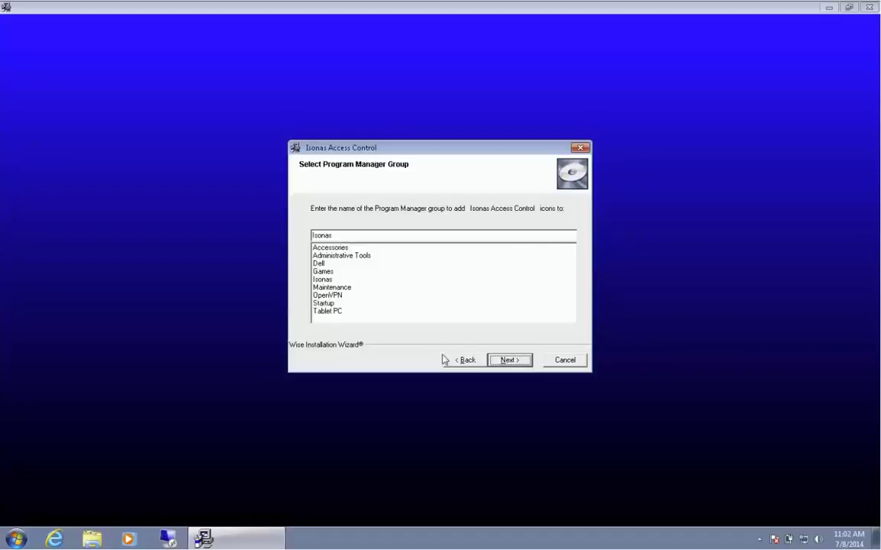
click(344, 280)
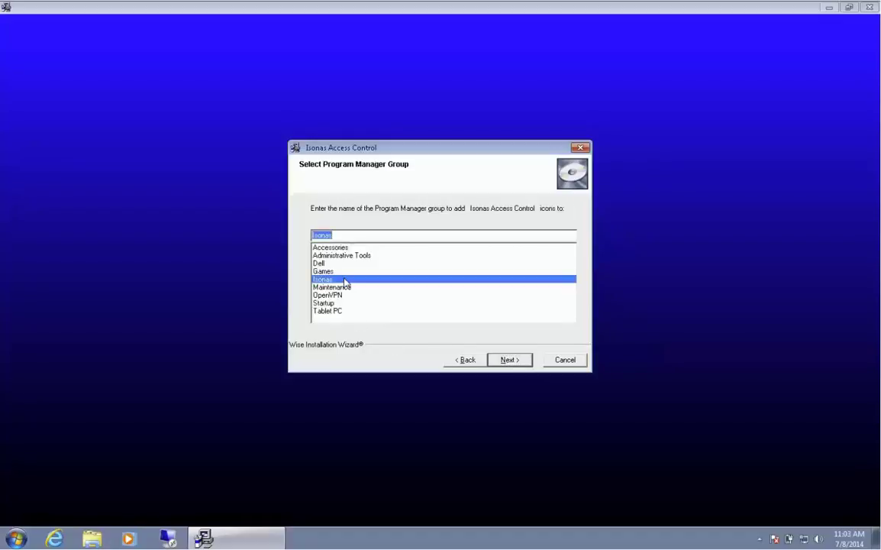
Install ISONAS Access Control, accepting the database conversion, and finish the setup.
click(505, 360)
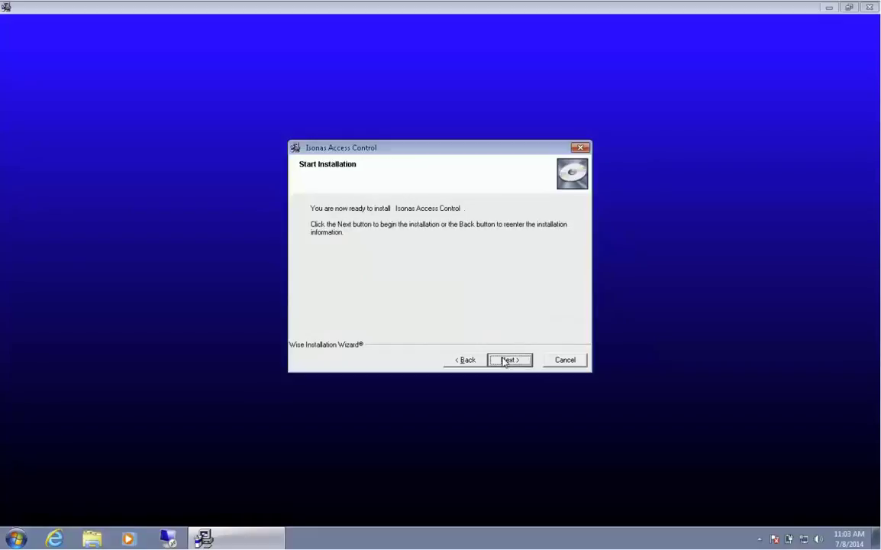
click(504, 360)
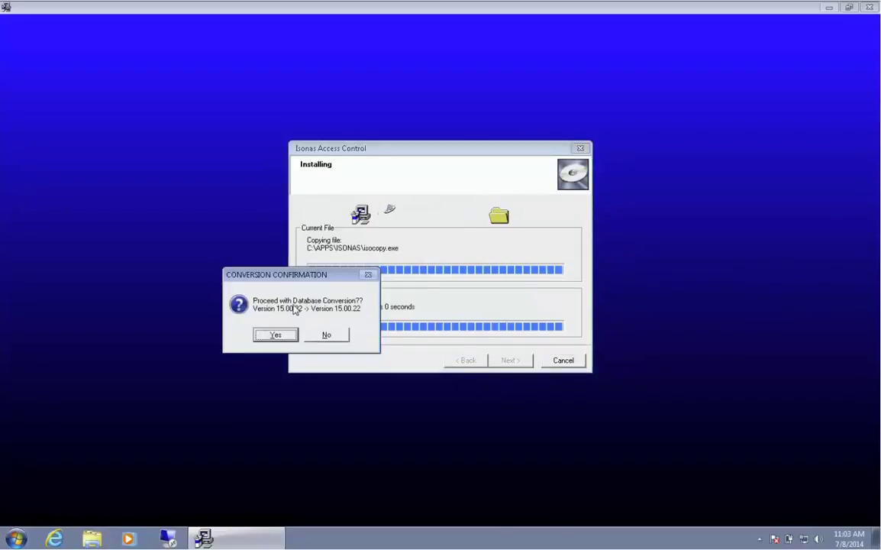
click(287, 335)
click(293, 337)
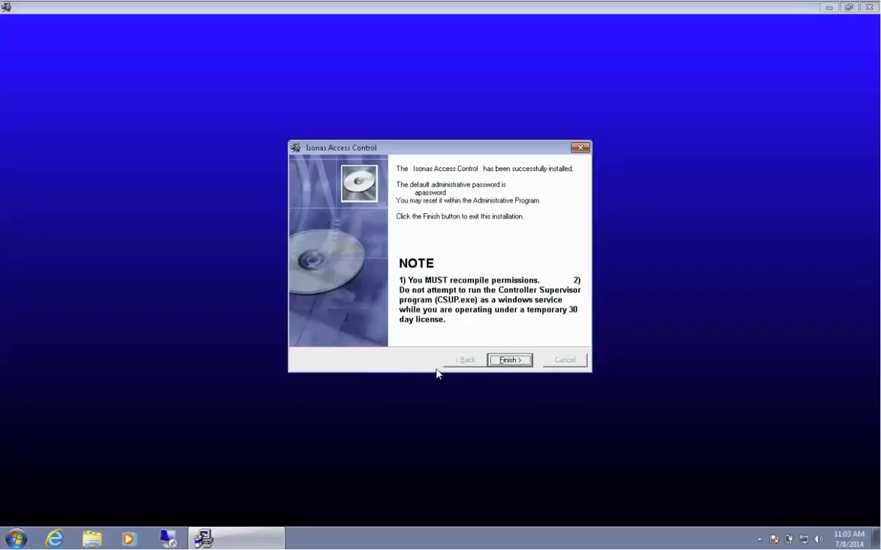
click(501, 362)
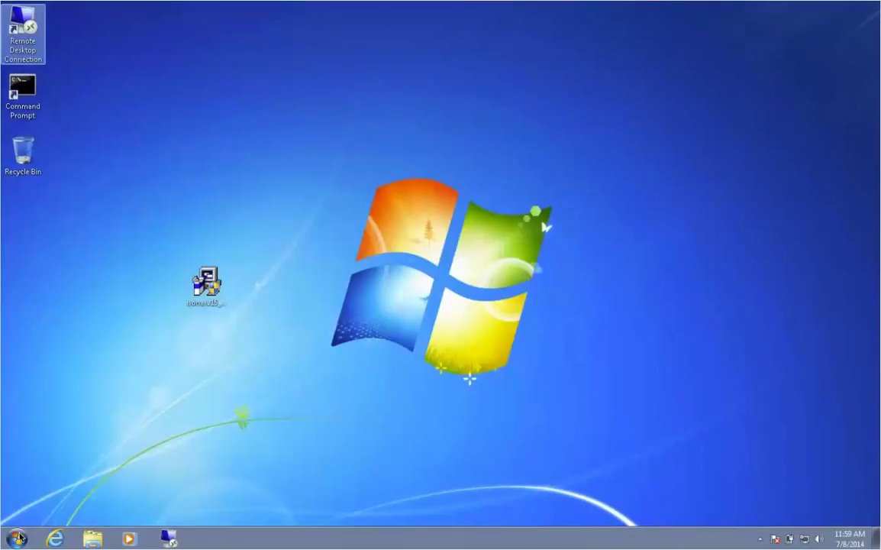
Launch Isonas PlugNPlay with the admin password and find the RC-03 readers at 172.16.22.80 and 172.16.22.81.
click(18, 538)
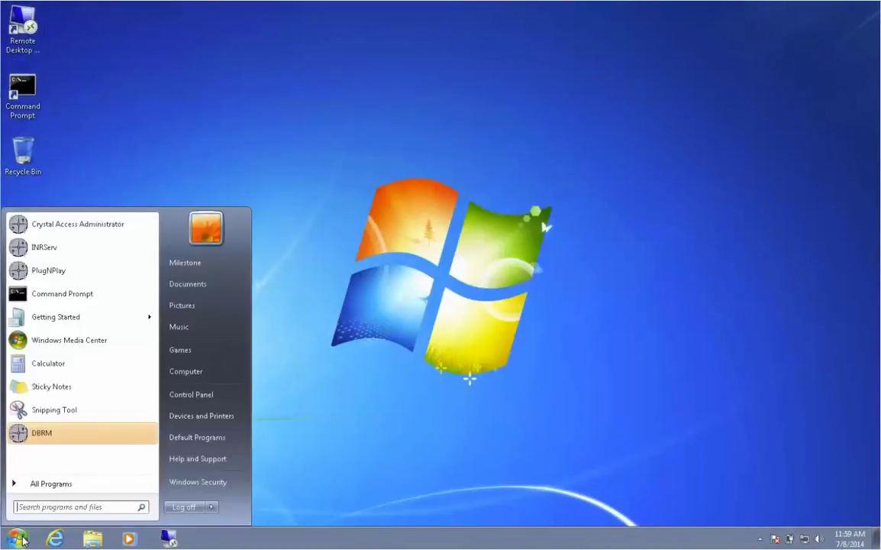
click(28, 484)
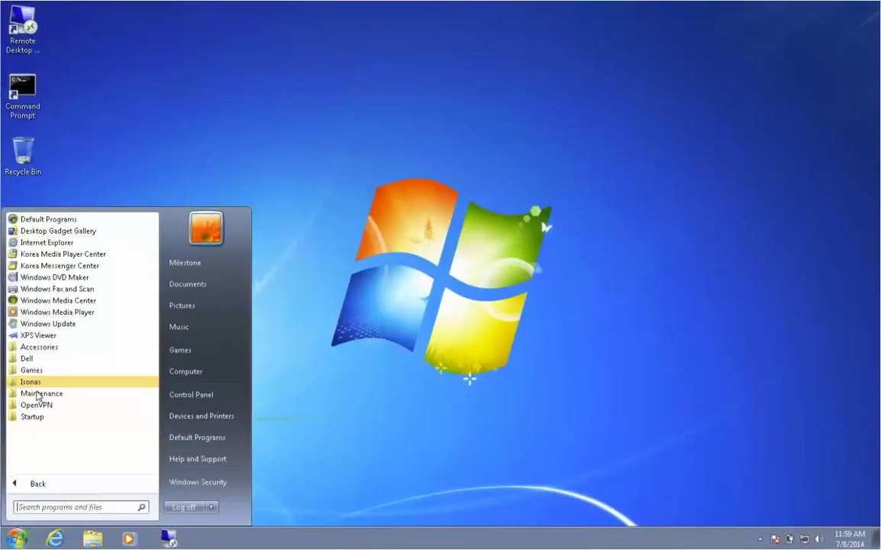
click(32, 382)
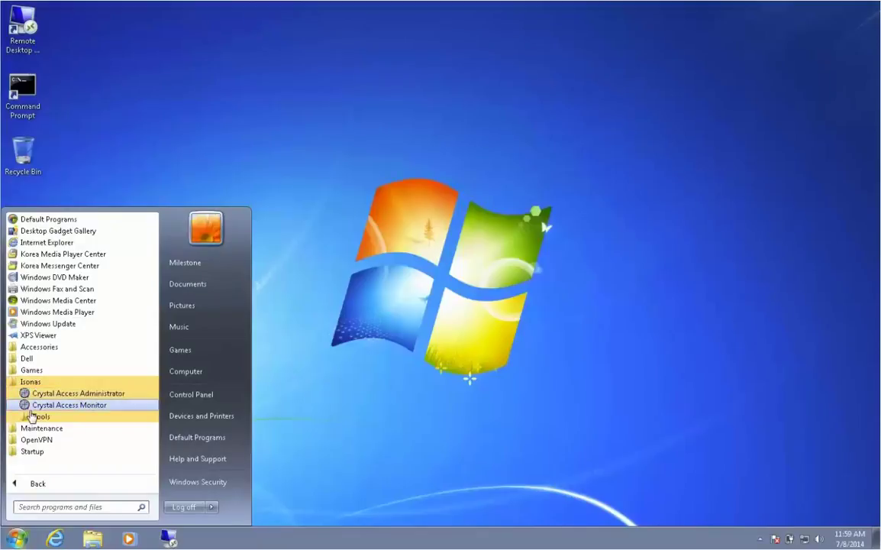
click(34, 416)
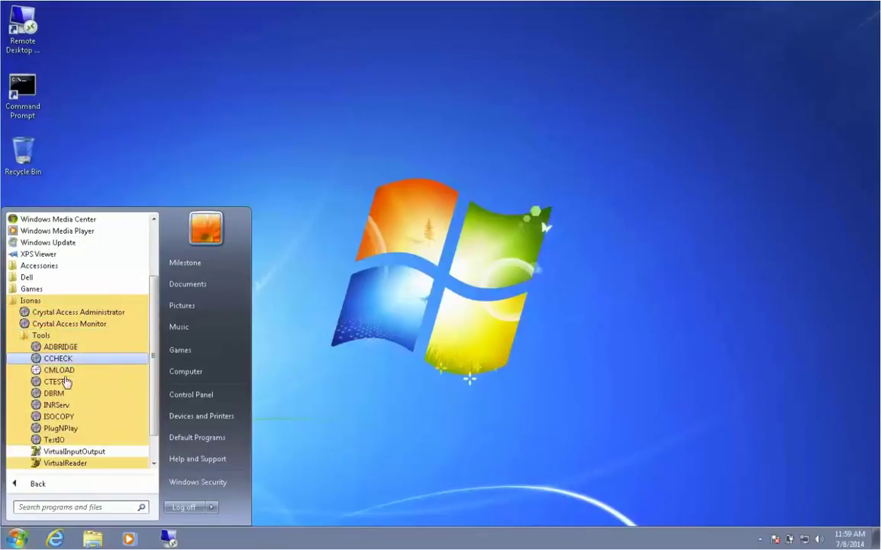
click(61, 426)
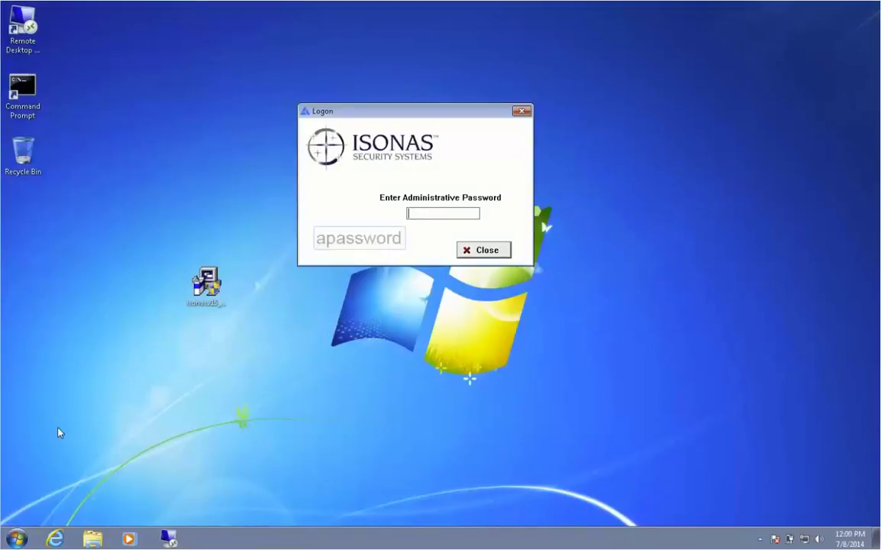
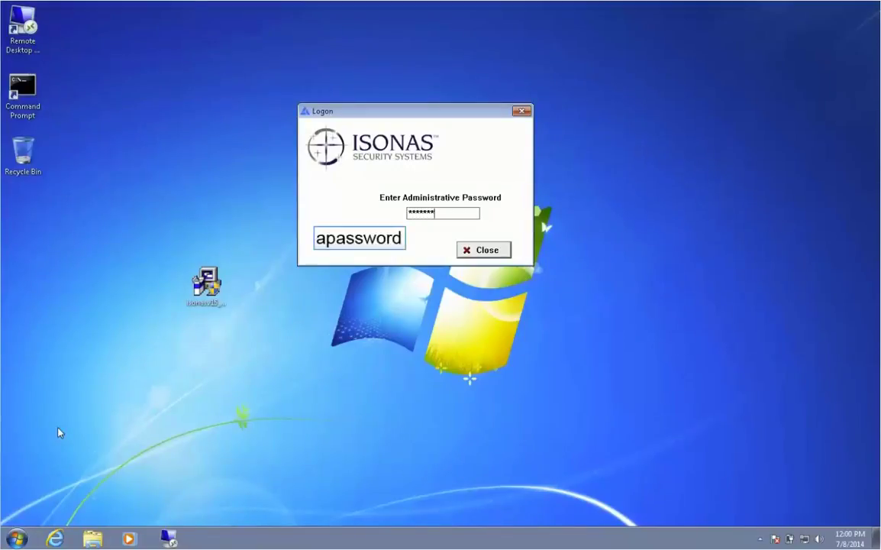
key(Return)
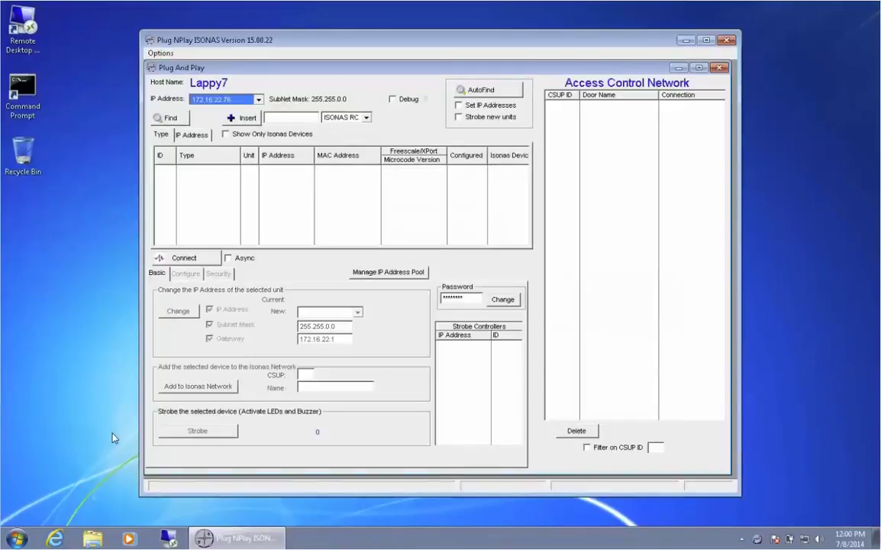
click(177, 119)
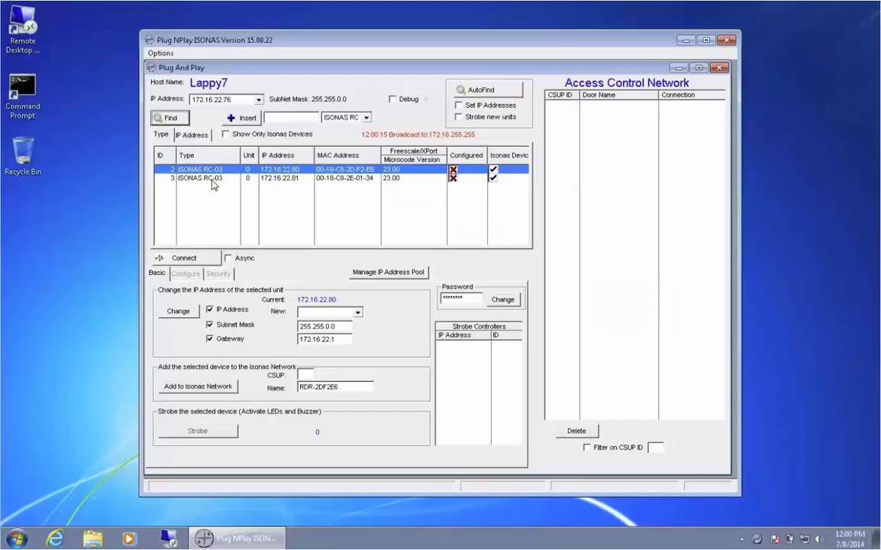
Minimize Plug NPlay, start Crystal Access Administrator, and register the site to get a Site ID.
click(685, 40)
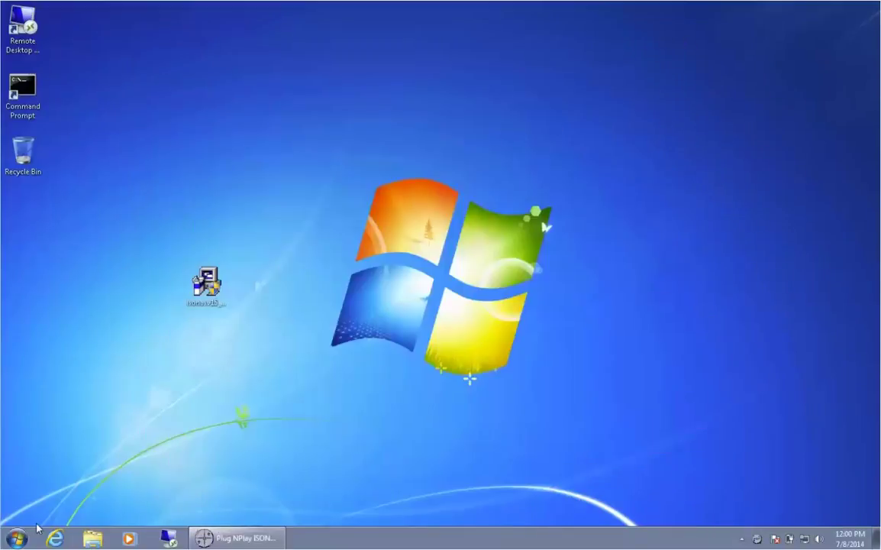
key(super)
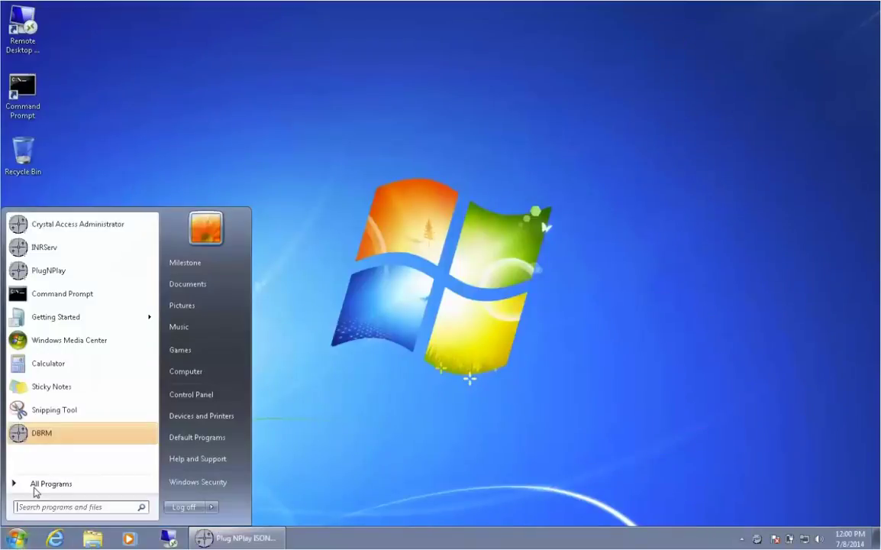
click(34, 485)
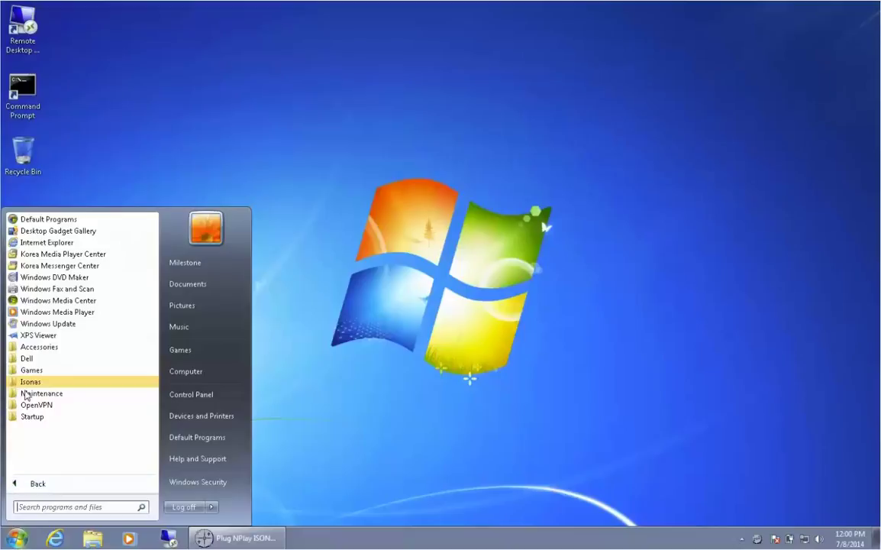
click(28, 383)
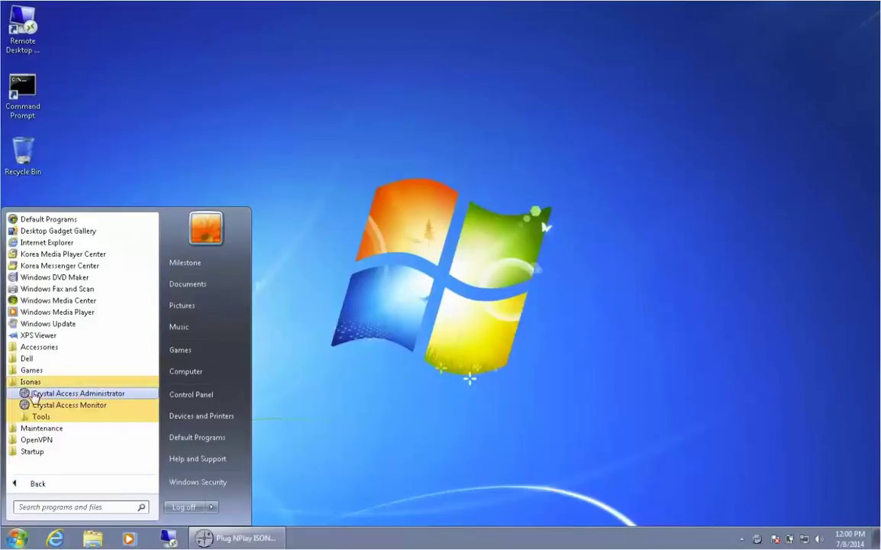
click(34, 394)
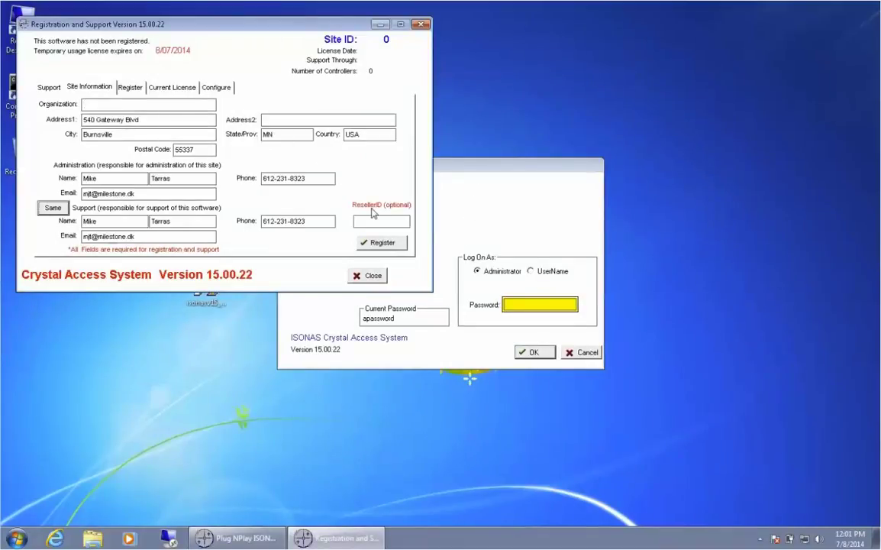
click(380, 243)
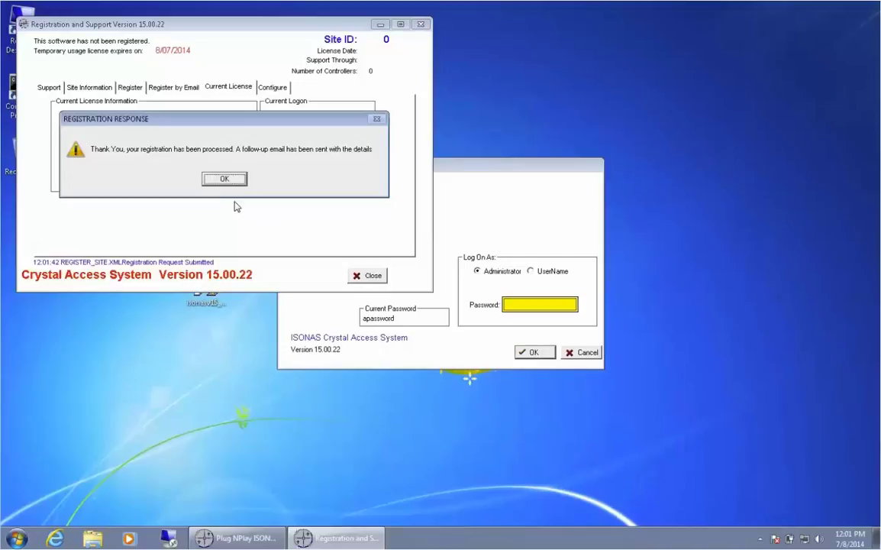
click(227, 179)
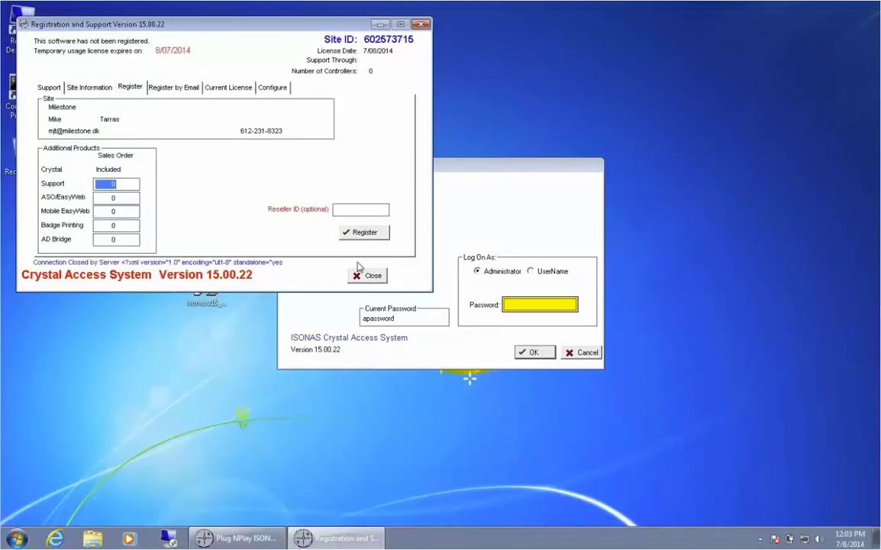
click(360, 275)
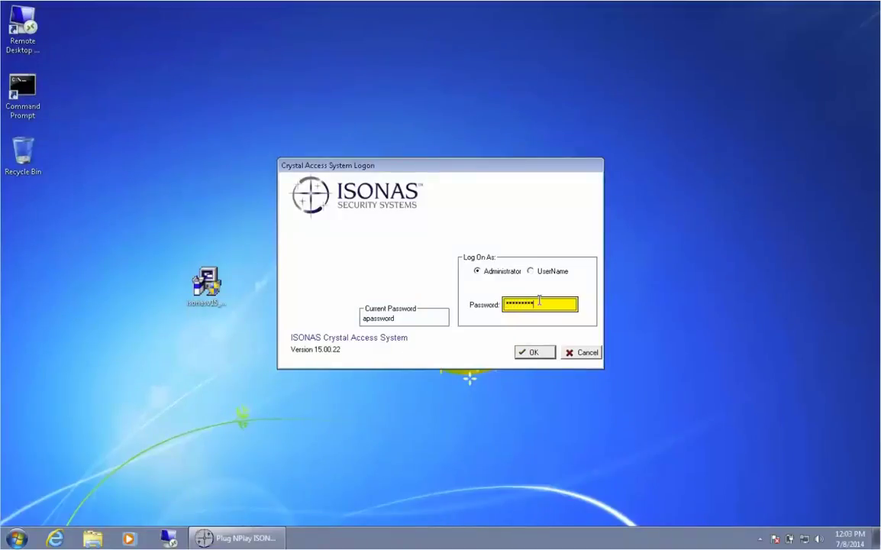
Log on as Administrator and add supervisor XProtect (ID 02, port 7072) to the Controller Network.
click(536, 354)
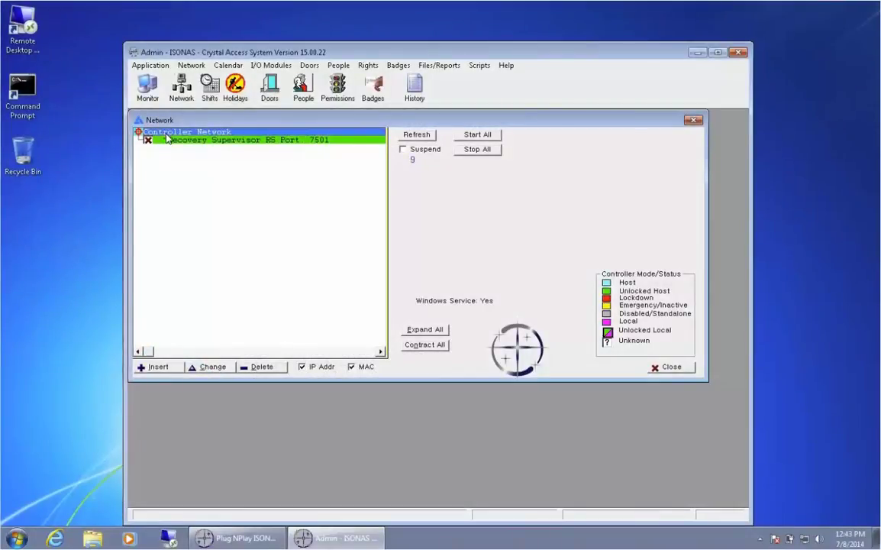
right_click(167, 135)
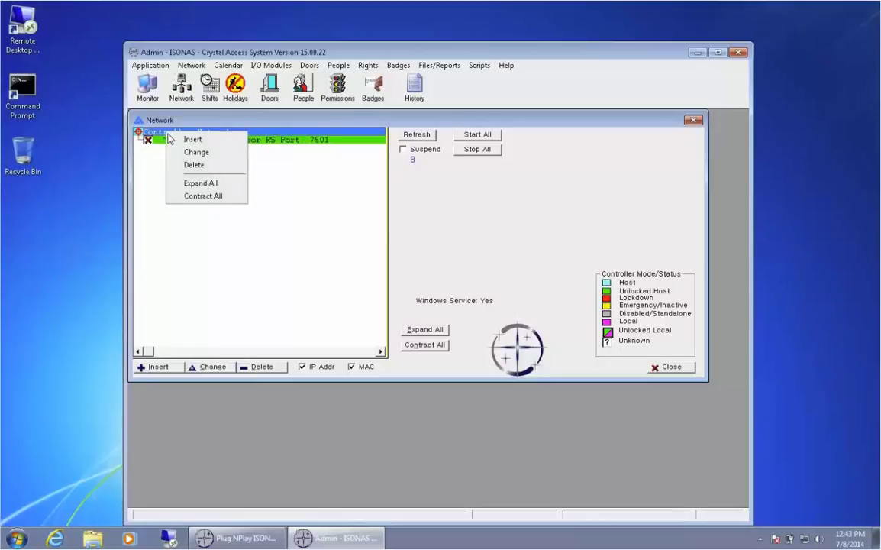
click(174, 140)
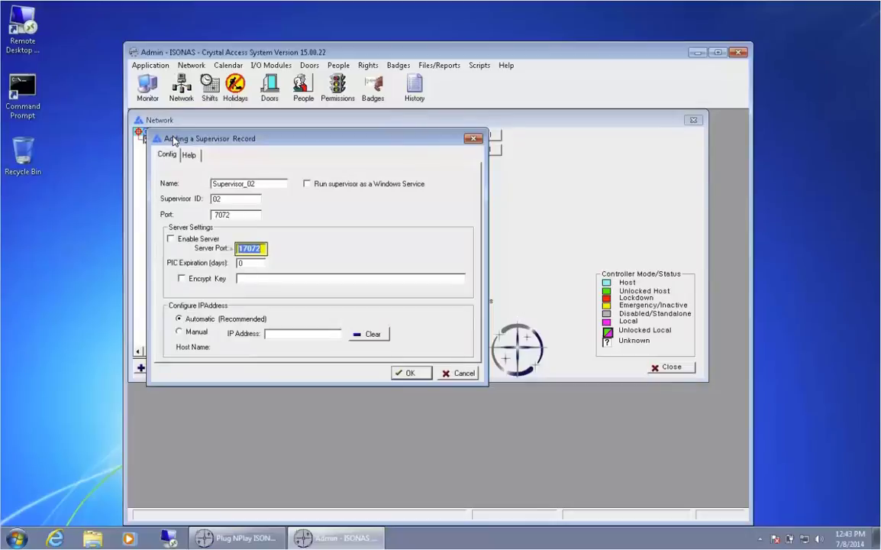
text(XProtect)
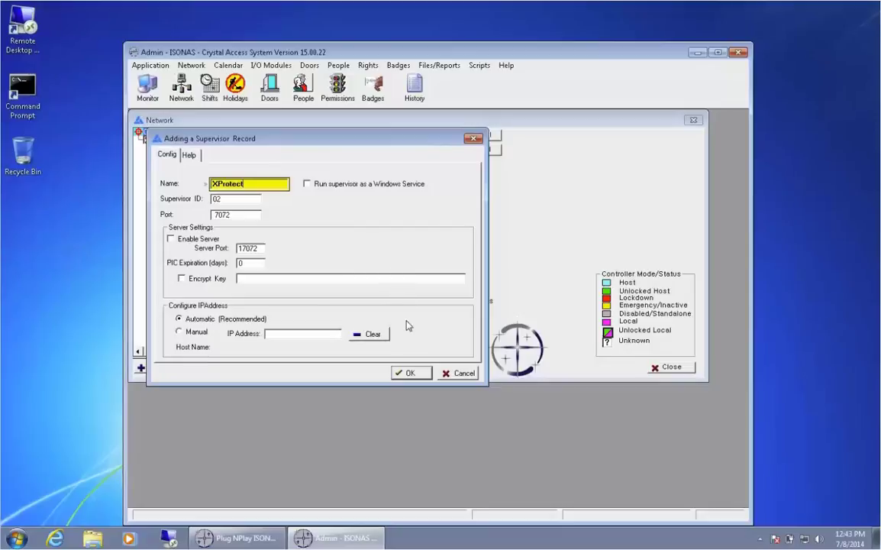
click(410, 373)
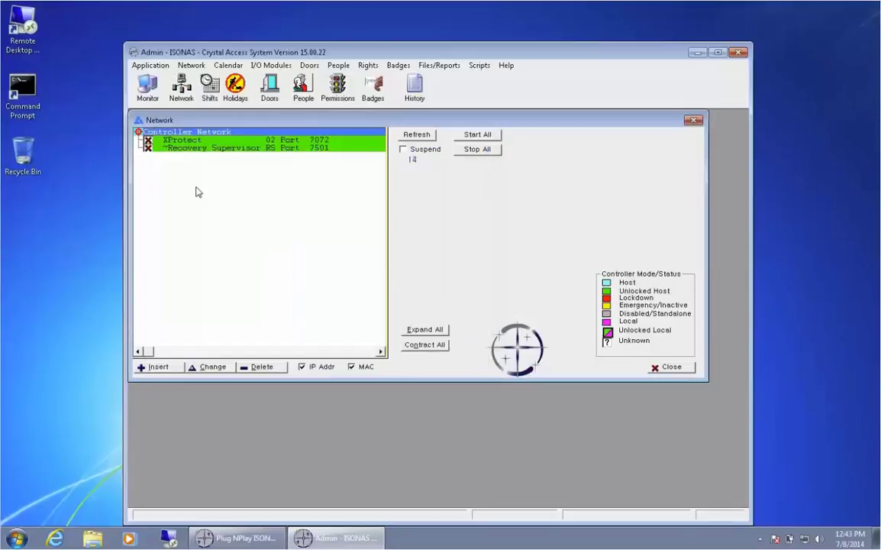
Begin a new door named Left (RC-03, 172.16.22.80, port 10001) under the XProtect supervisor.
click(195, 142)
right_click(194, 144)
click(218, 148)
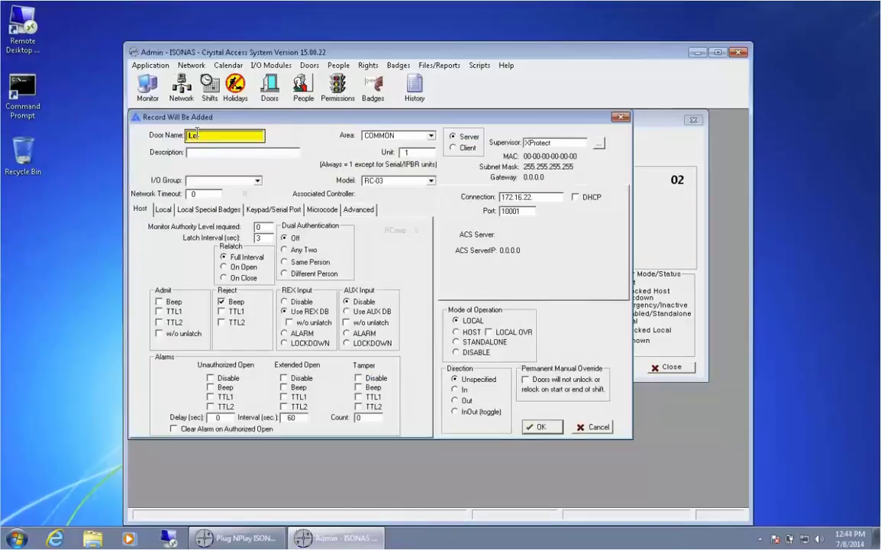
key(Tab)
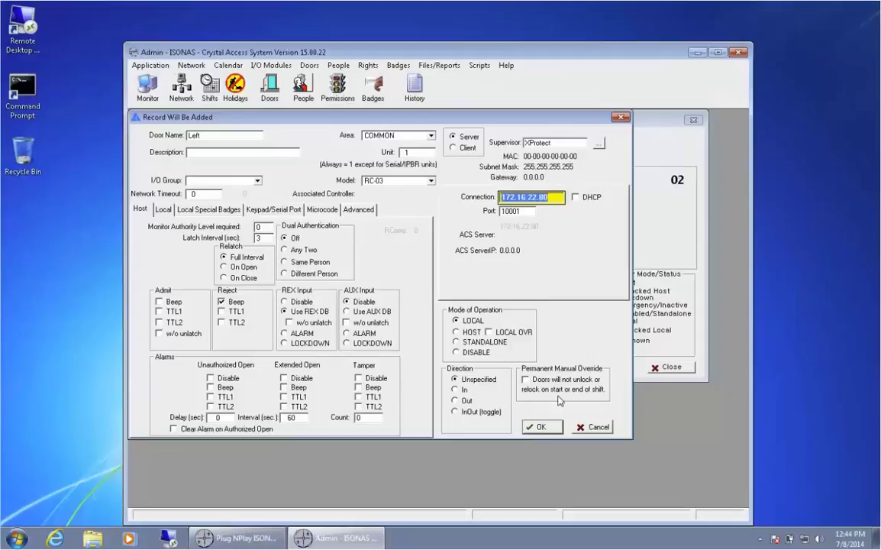
Save the Left door record and start the XProtect communications supervisor.
click(560, 430)
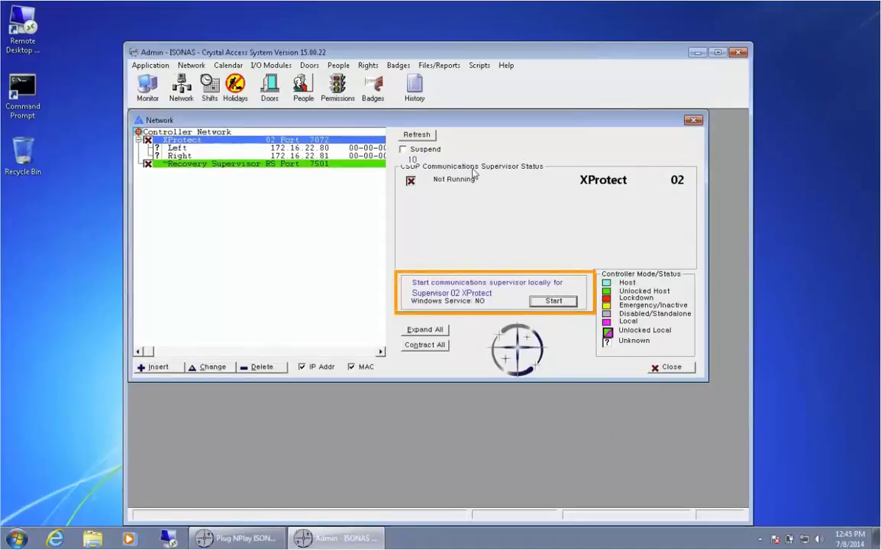
click(554, 301)
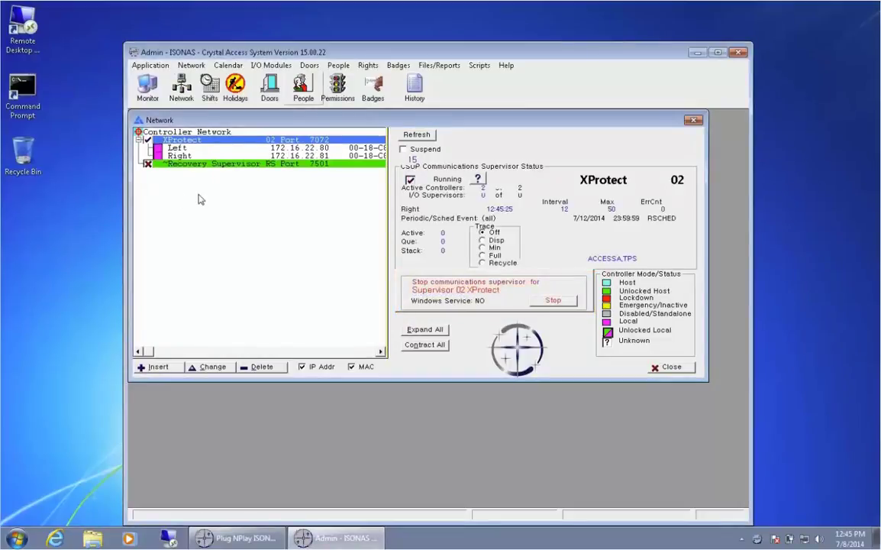
Create door group Lab in area COMMON and add the Left and Right doors to it.
click(259, 91)
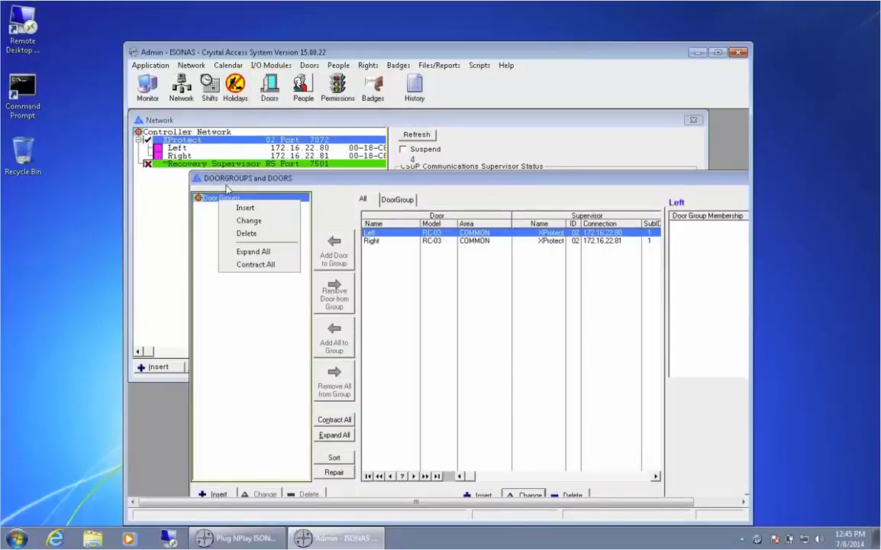
click(227, 209)
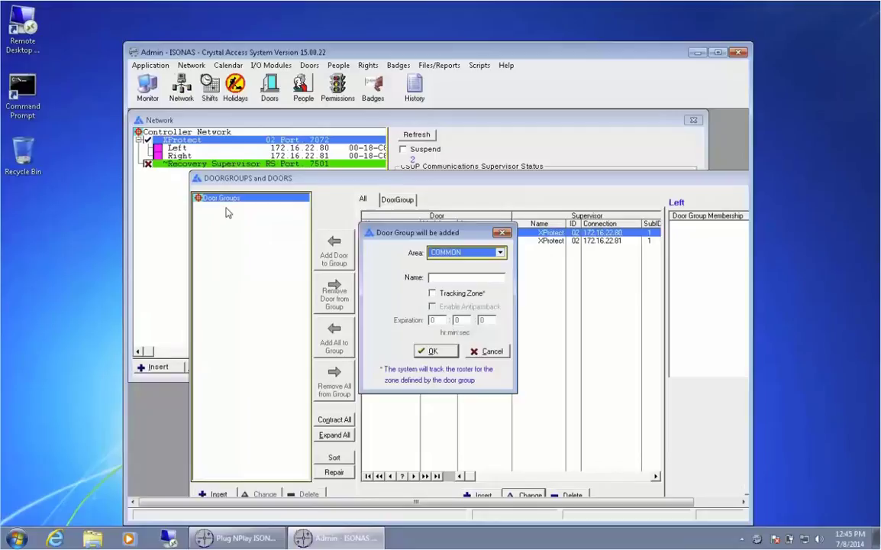
click(429, 277)
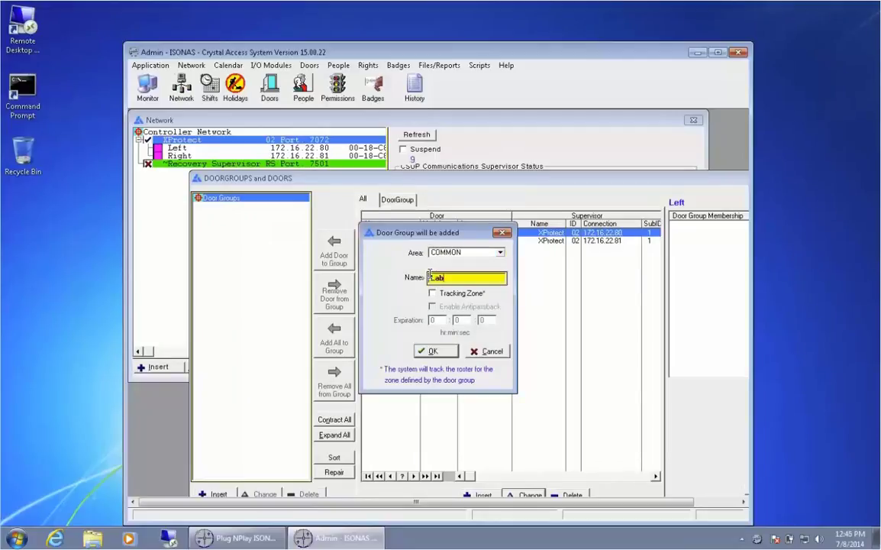
key(Return)
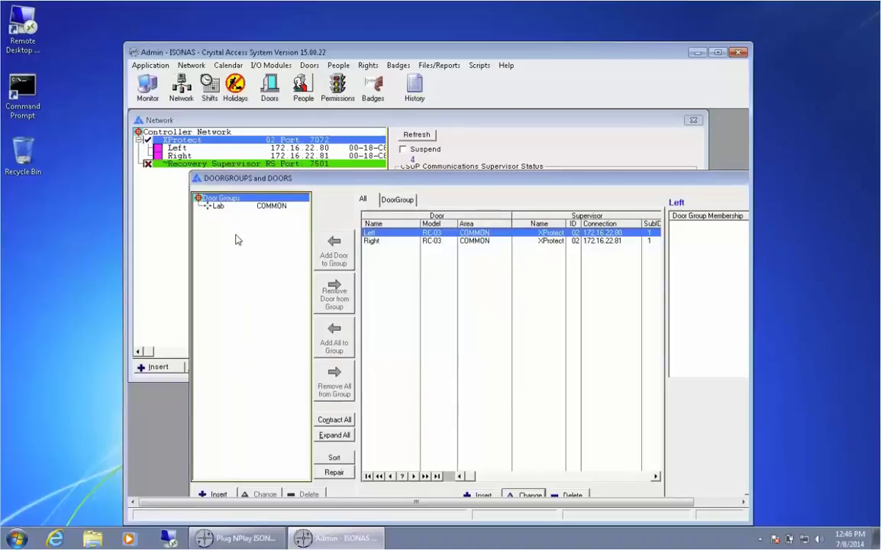
click(223, 208)
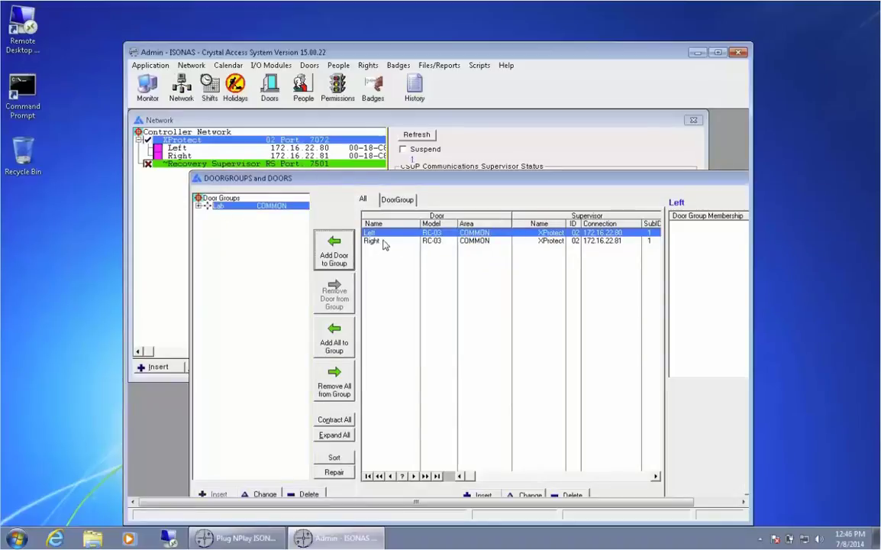
click(384, 242)
click(331, 257)
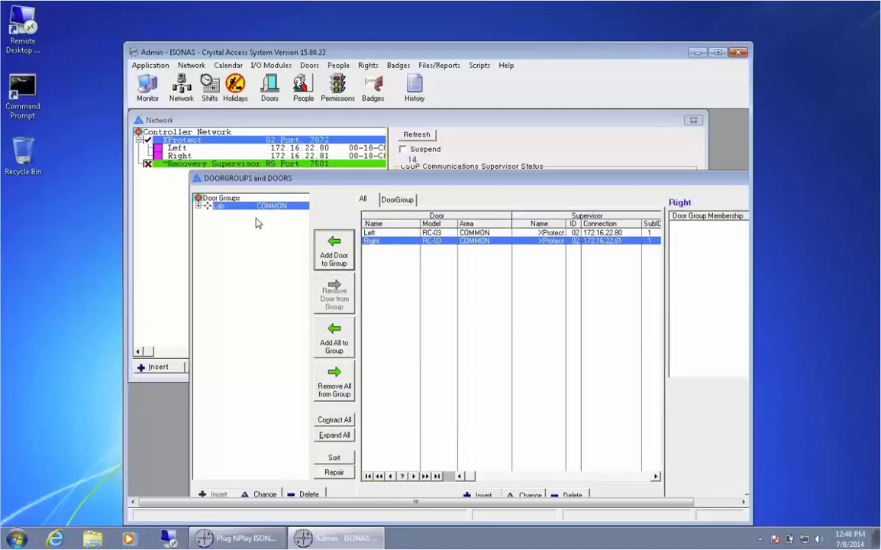
click(199, 206)
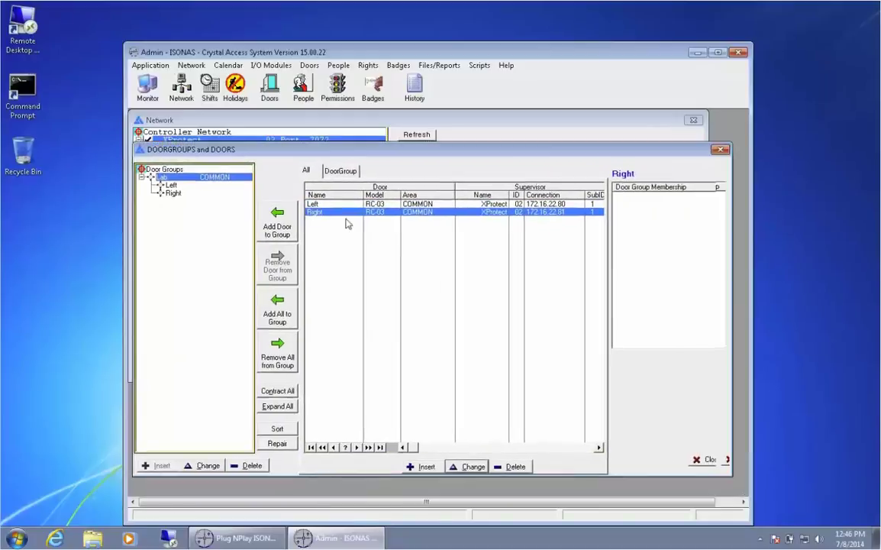
click(708, 459)
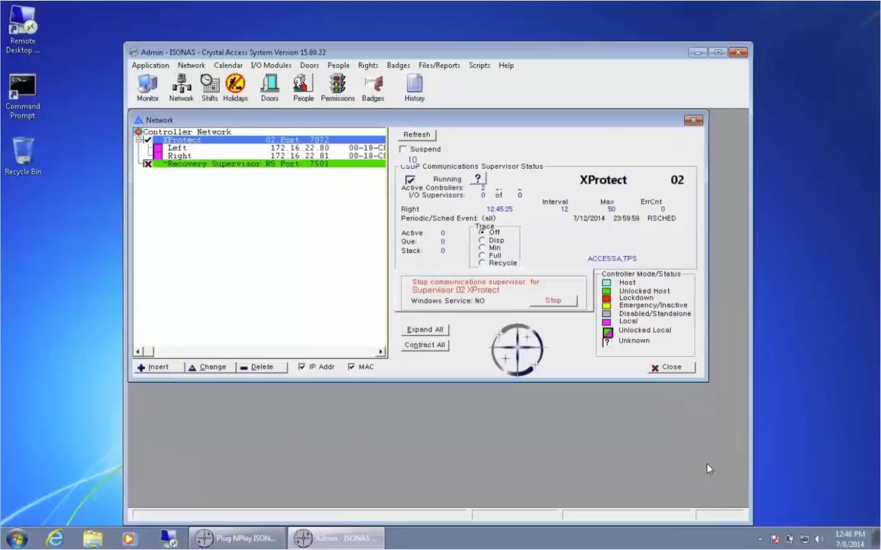
Add a Weekdays shift, Monday–Friday 07:00:00–18:59:59, type Both, and close the Shifts list.
click(211, 86)
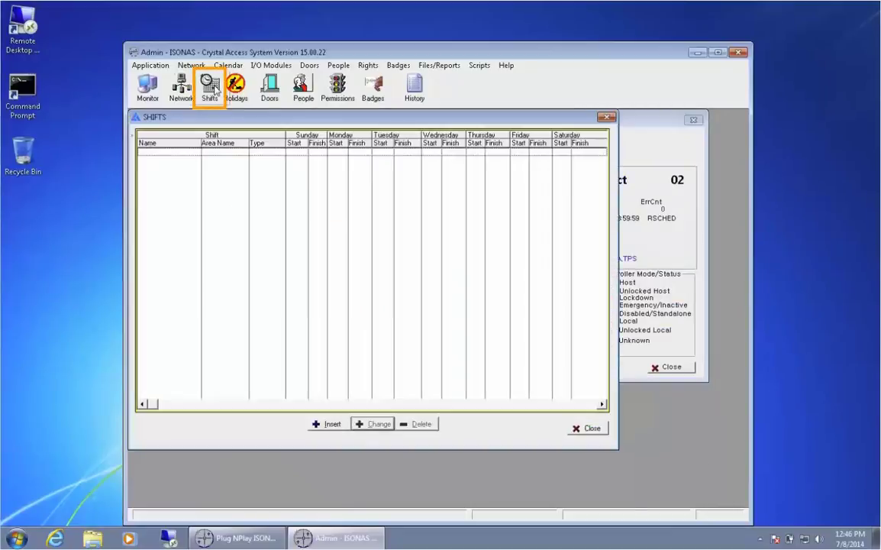
click(323, 424)
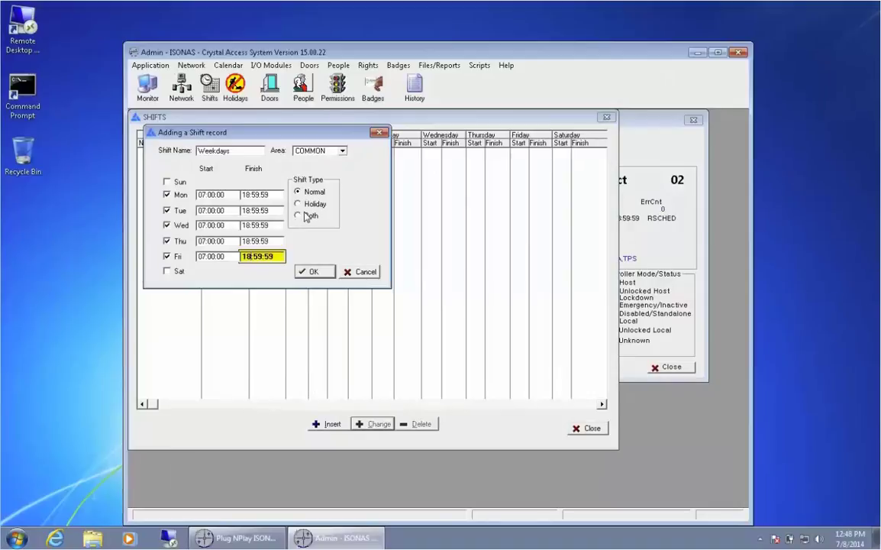
click(306, 217)
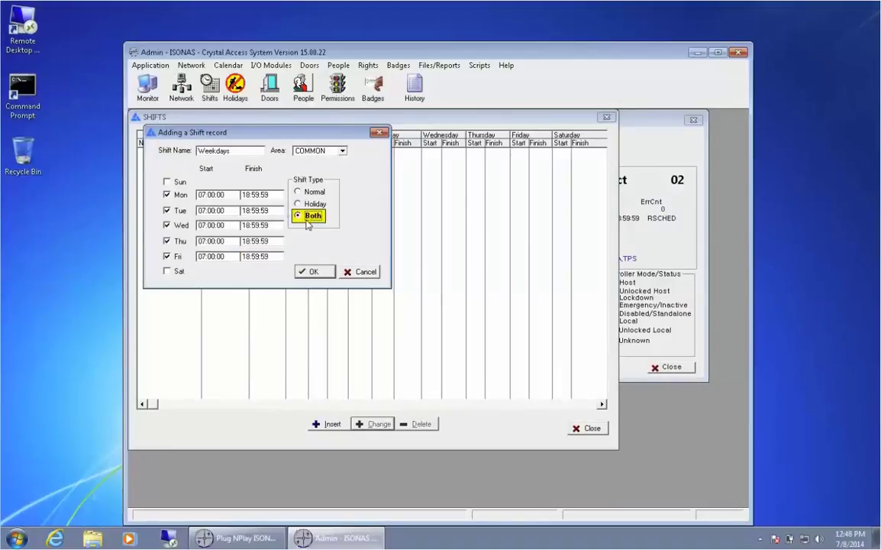
click(312, 272)
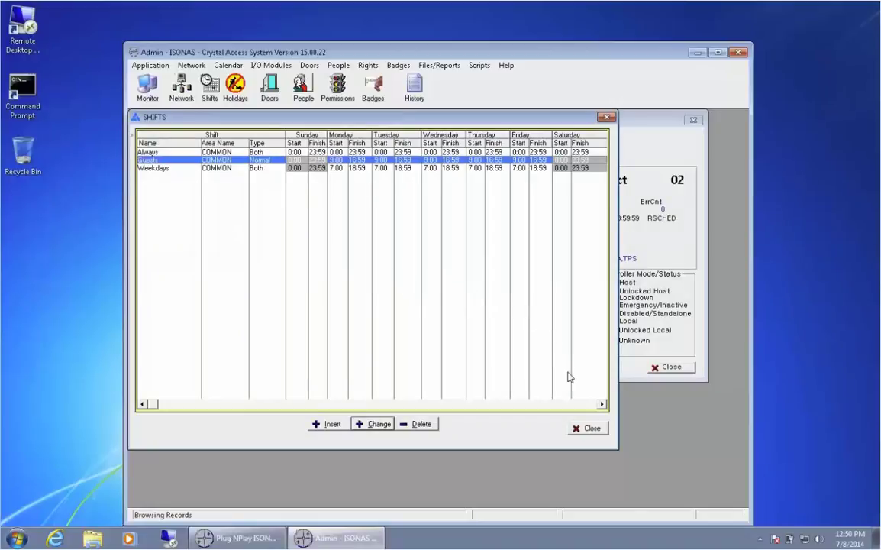
click(578, 430)
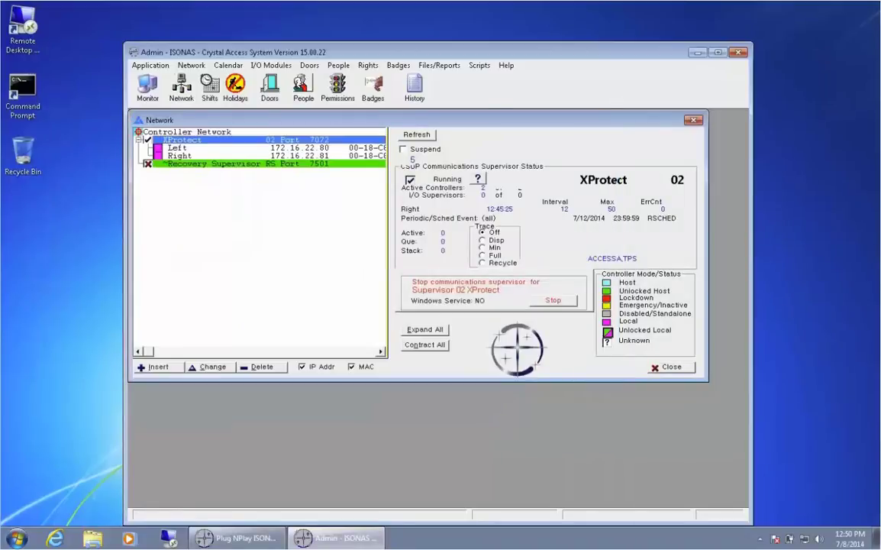
Create an 'Employees' access group in the COMMON area under People > Groups.
click(338, 65)
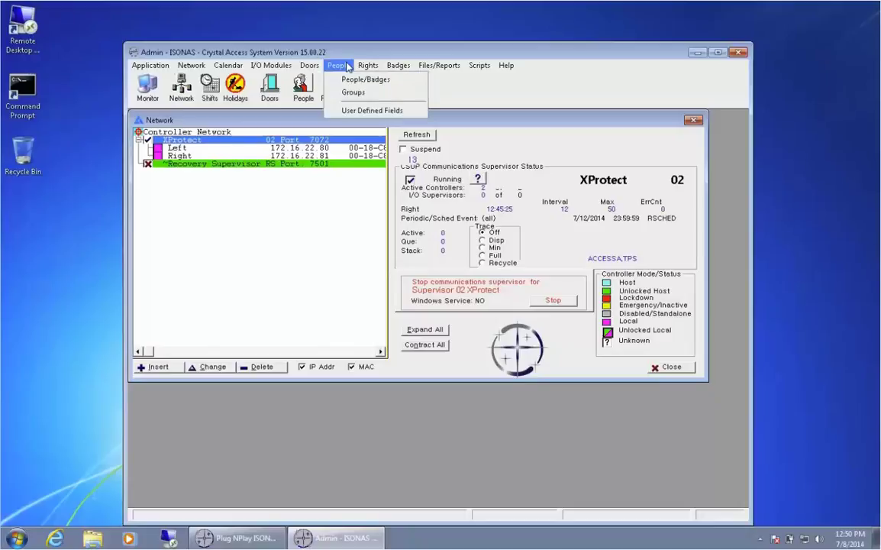
click(355, 92)
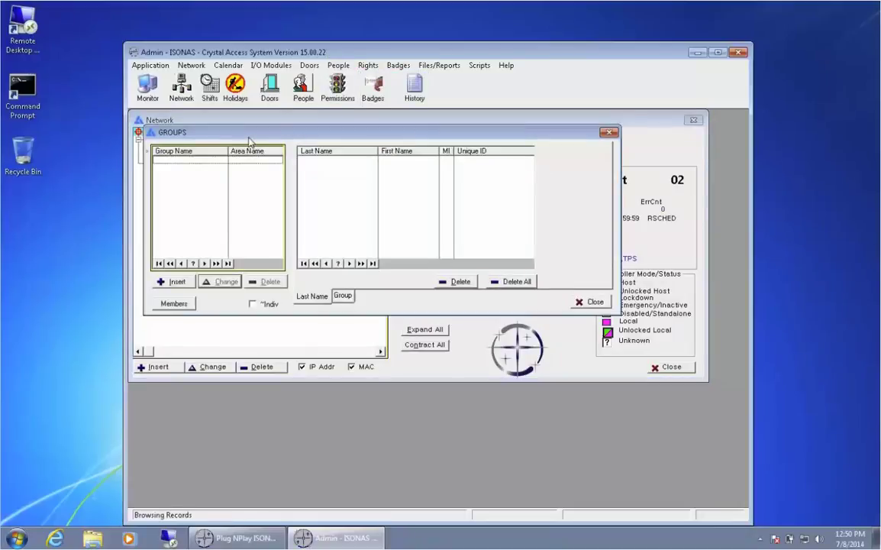
click(157, 281)
text(Employees)
click(259, 224)
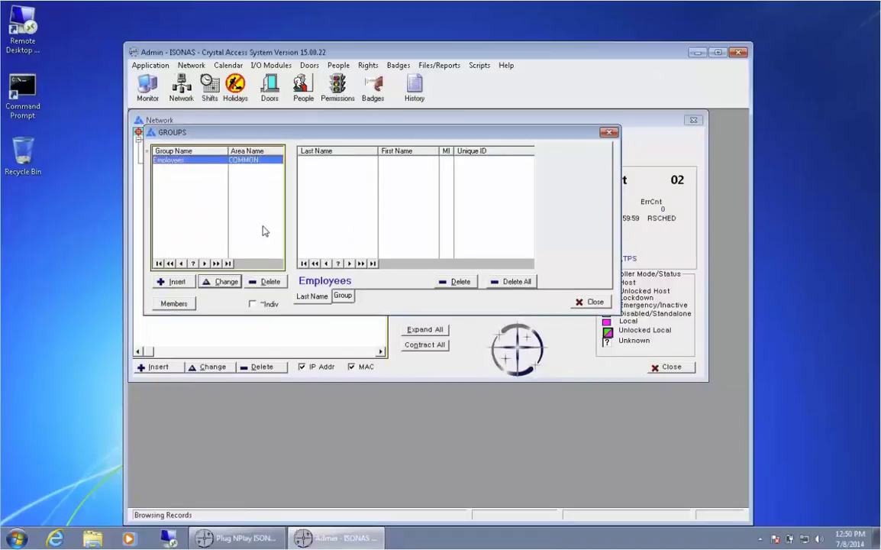
click(573, 300)
Start a new person record with the person's first and last name and an auto-generated unique ID.
click(303, 86)
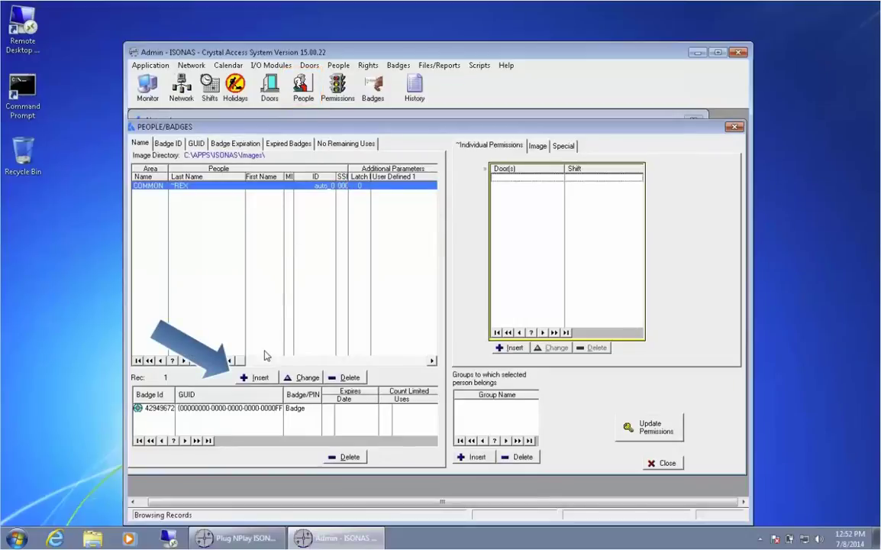
click(255, 378)
text(John)
key(Tab)
text(Doe)
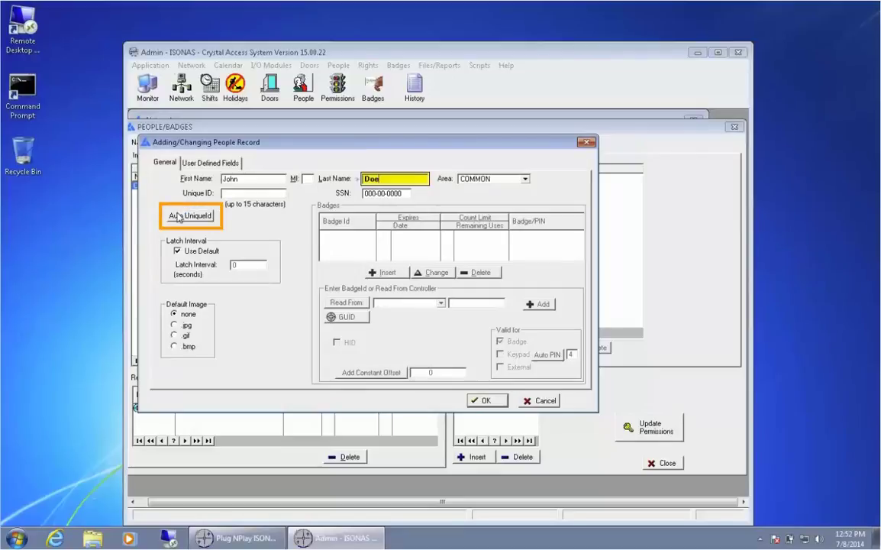
click(178, 217)
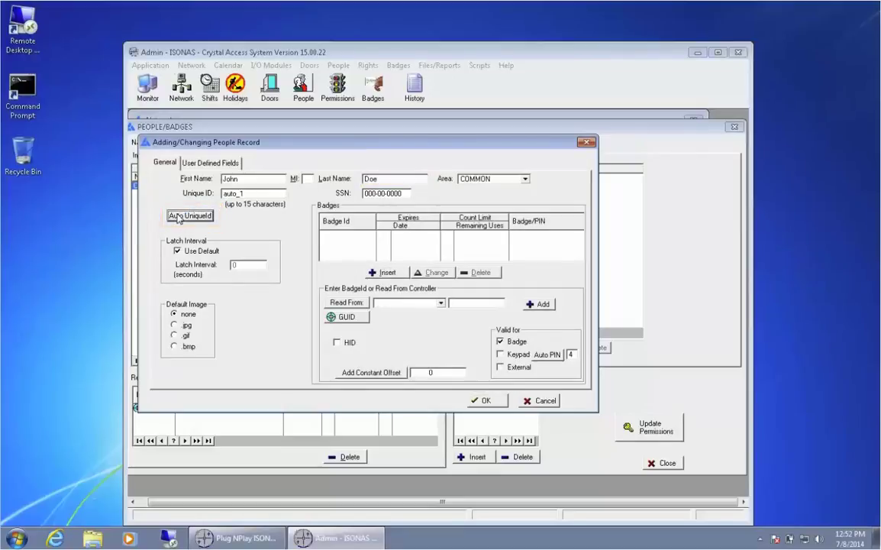
Read the person's badge from the Left door reader and acknowledge the read-time warning.
click(441, 303)
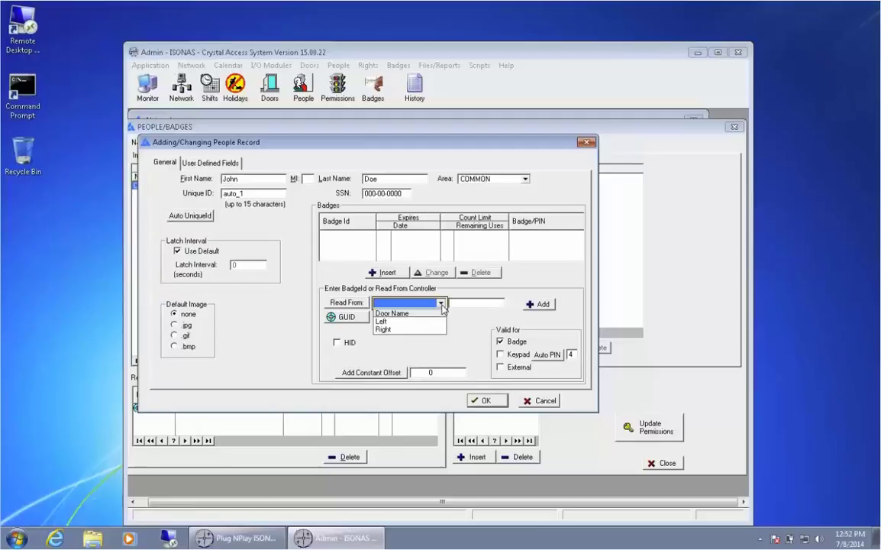
click(398, 321)
key(shift+Tab)
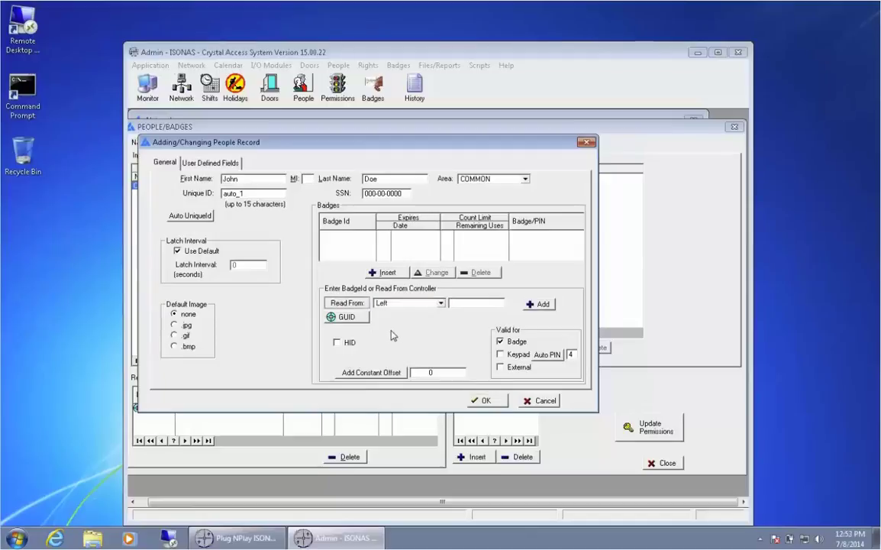
click(347, 306)
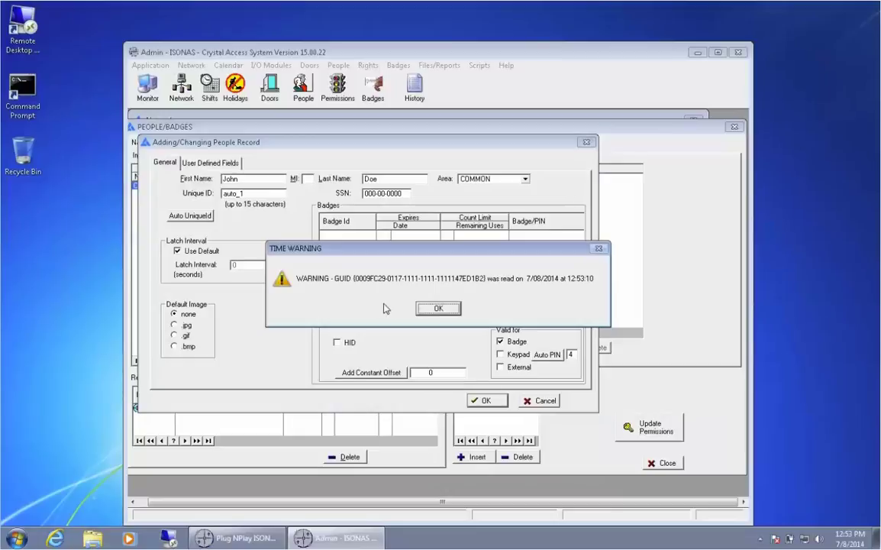
click(431, 308)
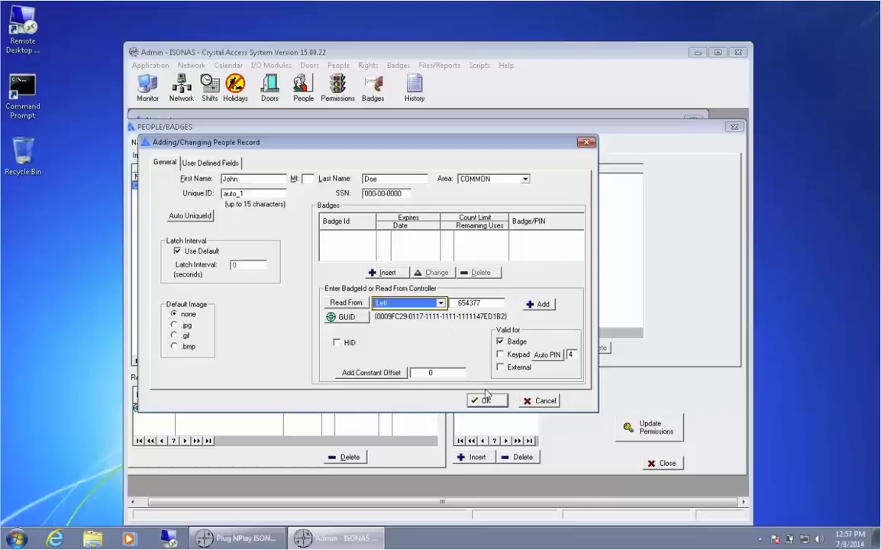
Save the new person record, then show the first person's Image page.
click(486, 400)
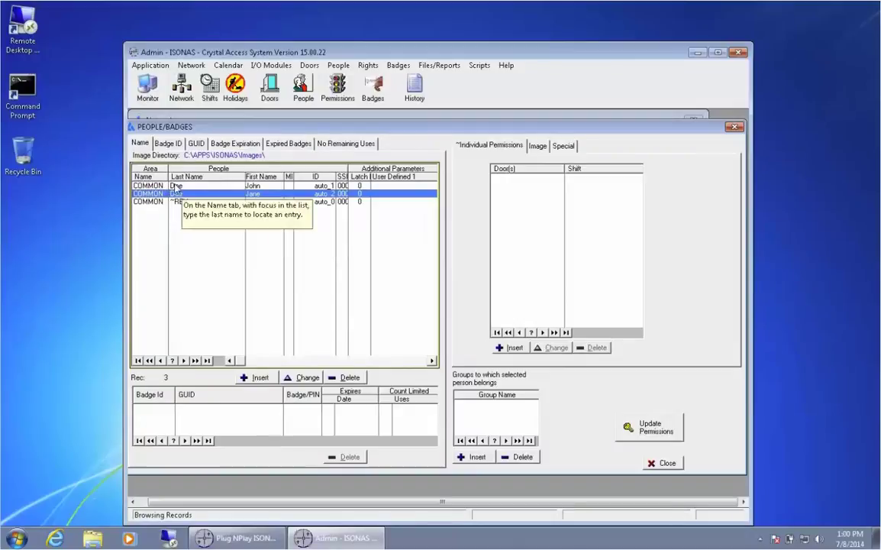
click(181, 186)
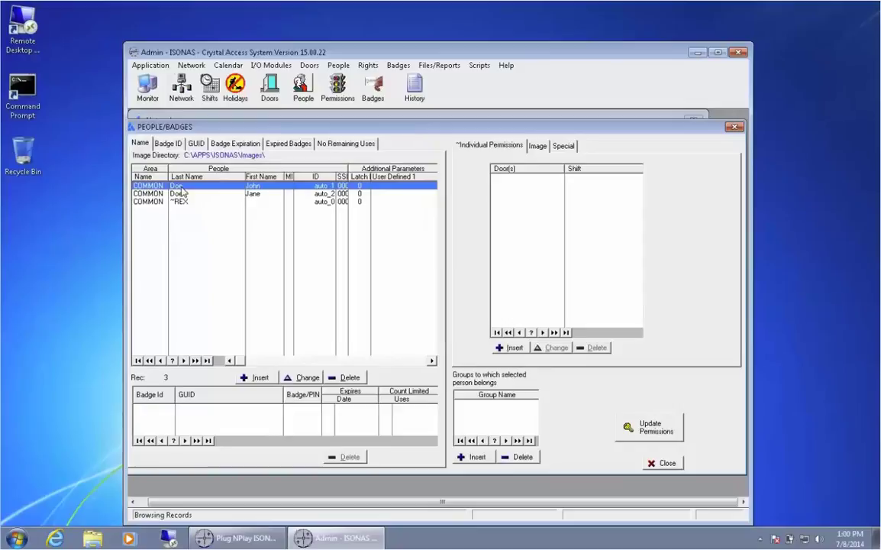
click(539, 146)
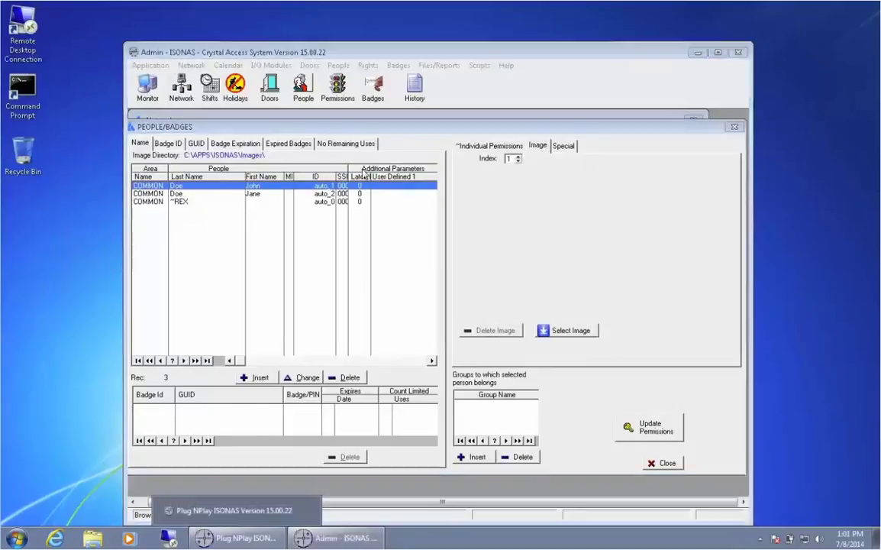
Paste the badge photos and floor-plan images into the C:\APPS\ISONAS\Images folder.
click(92, 539)
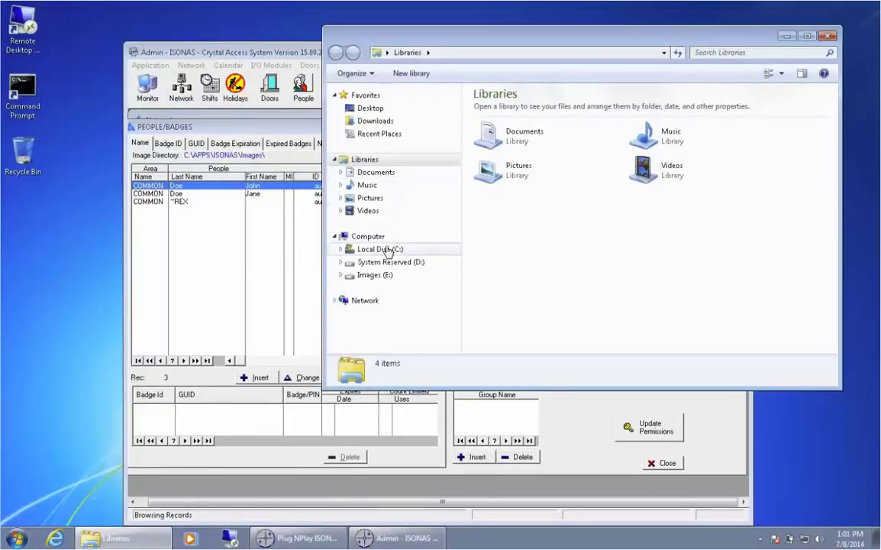
click(388, 250)
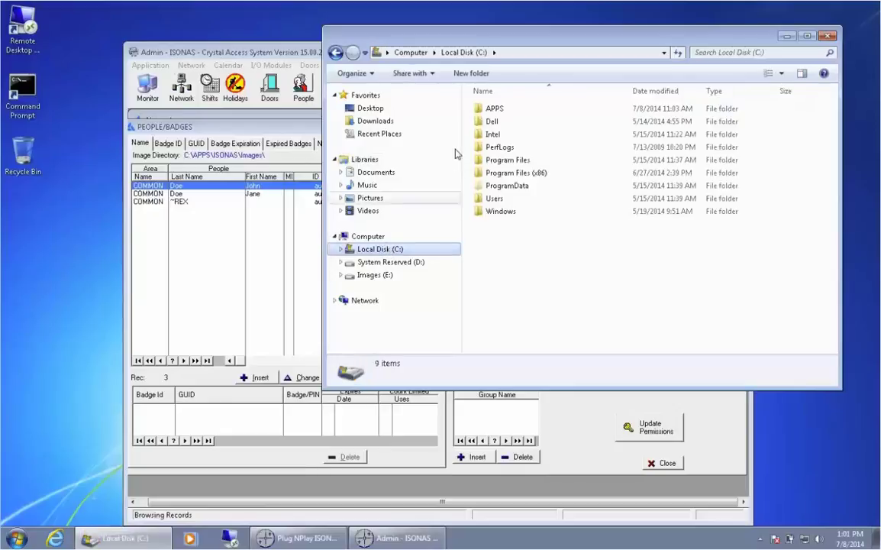
double_click(489, 111)
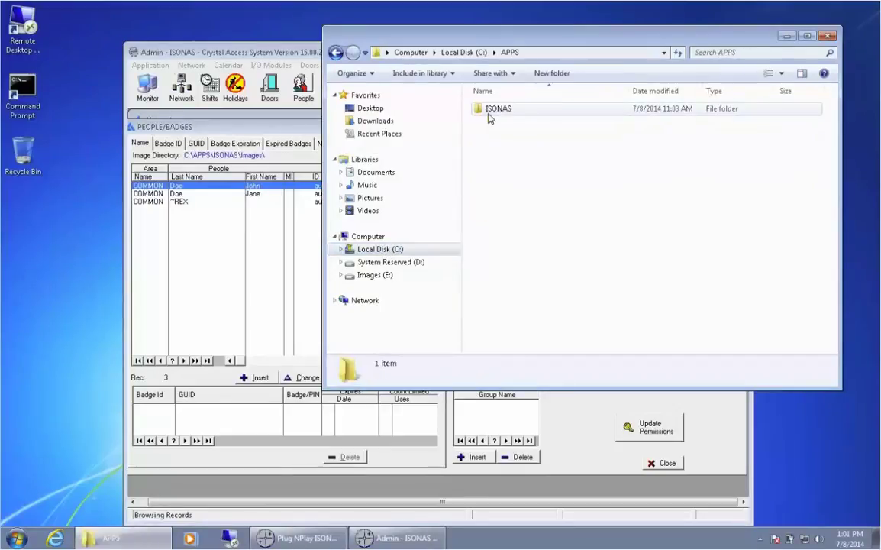
double_click(494, 110)
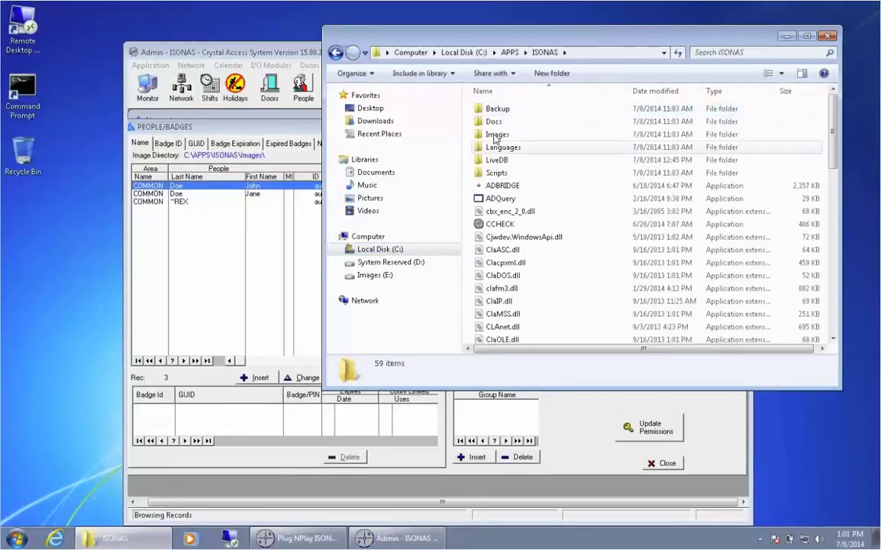
click(495, 134)
double_click(495, 135)
right_click(540, 148)
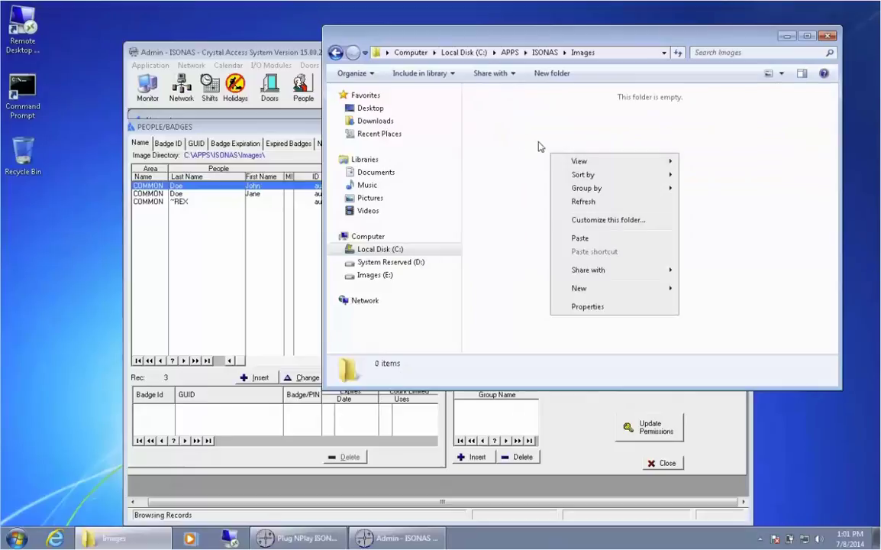
click(578, 228)
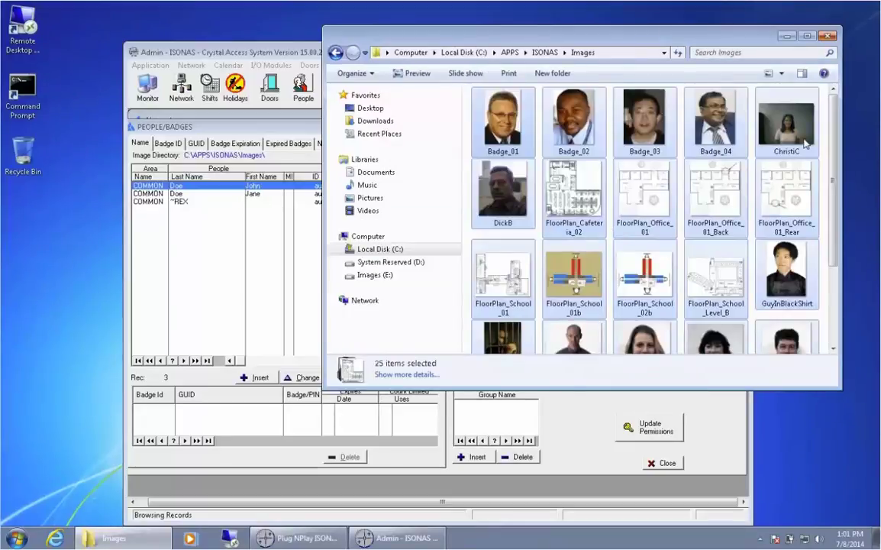
Assign the Badge_01 photo to the first person's record.
click(827, 36)
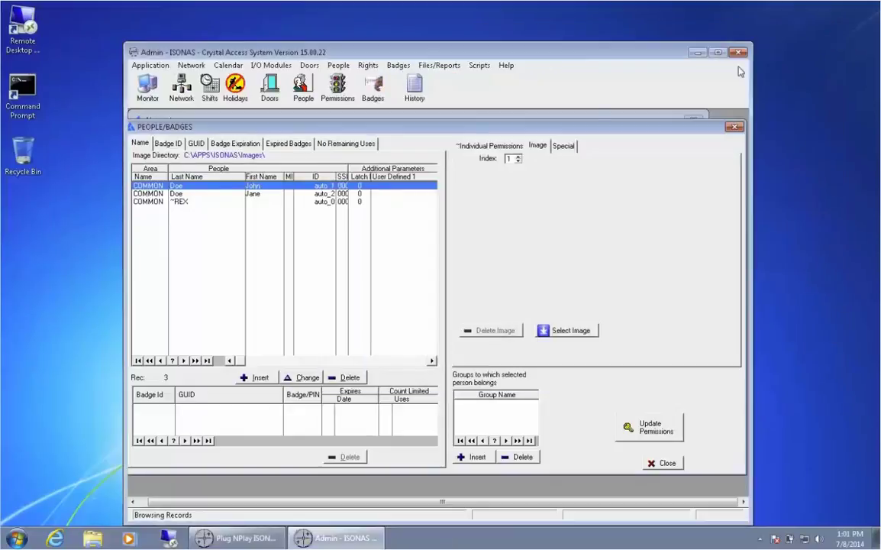
click(566, 331)
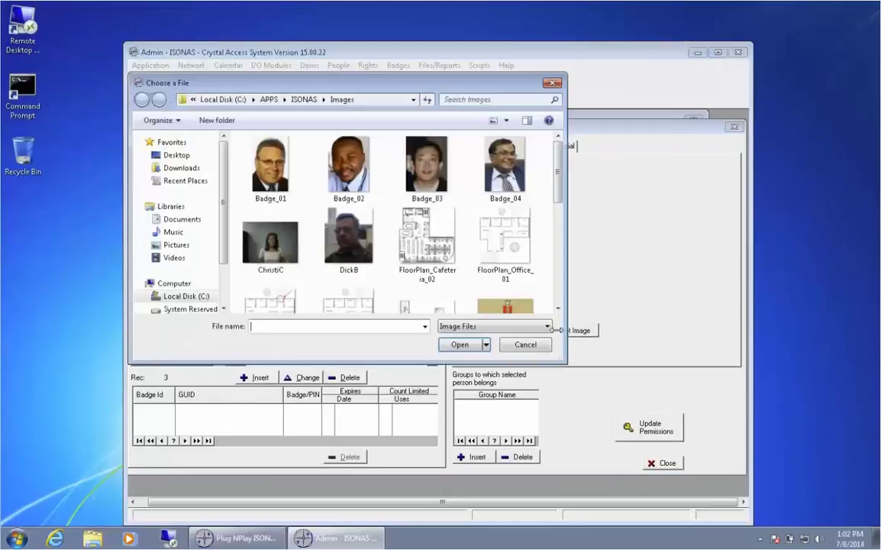
click(289, 187)
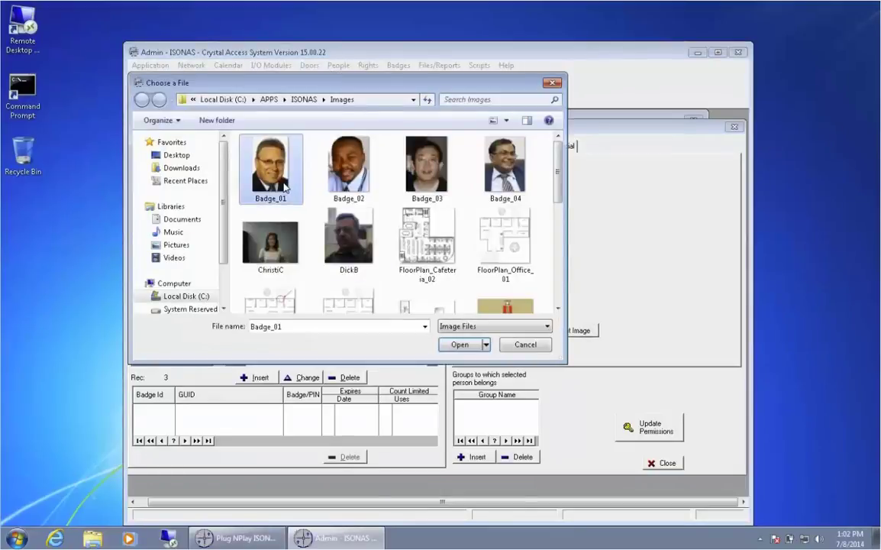
double_click(284, 187)
click(226, 193)
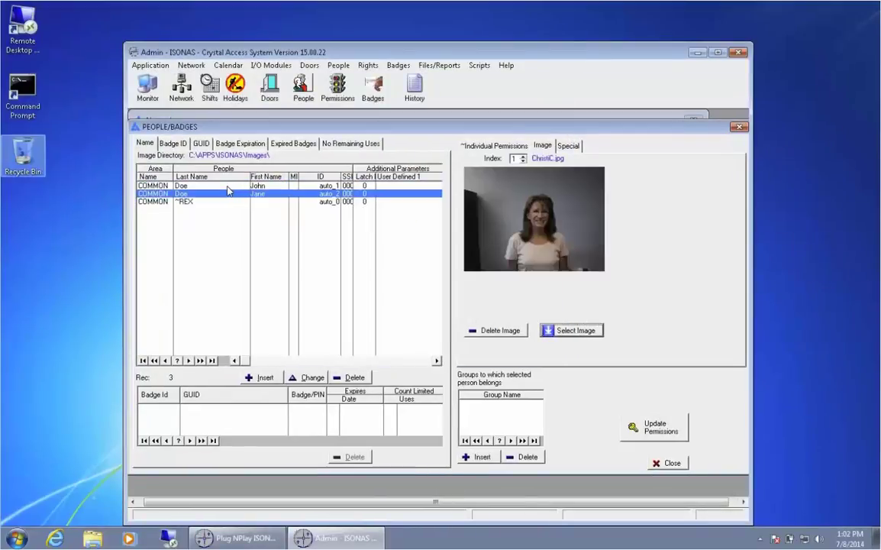
click(198, 186)
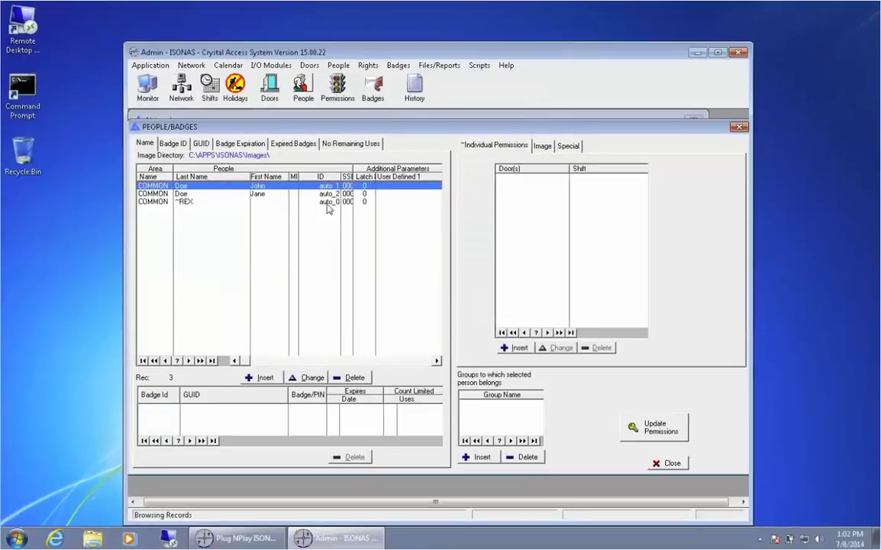
Make the first person a member of the Admin group.
click(477, 456)
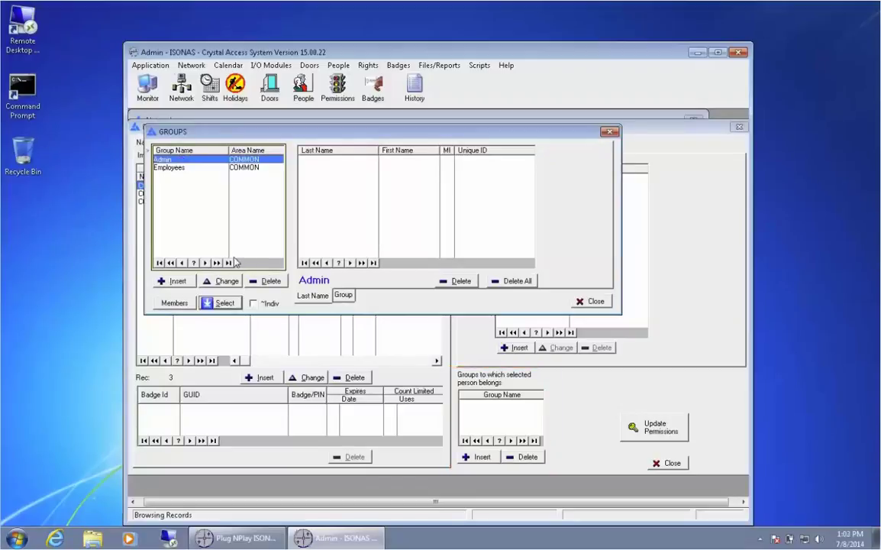
click(220, 303)
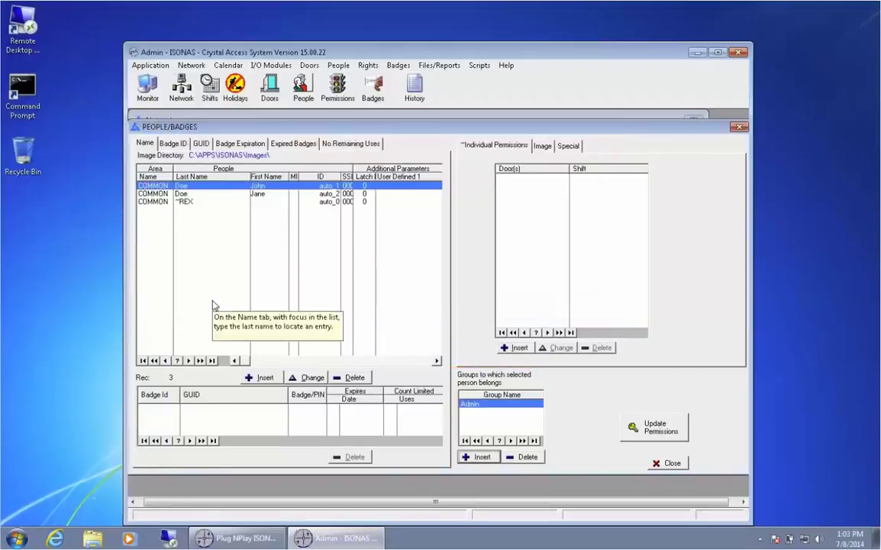
key(Down)
Grant Admin Always access to the Lab door group and send a full compile to the doors.
click(669, 464)
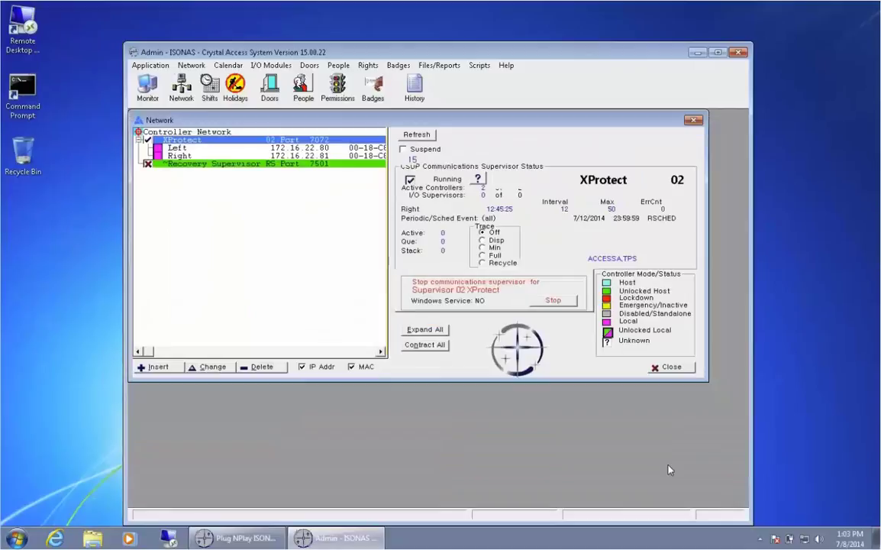
click(369, 65)
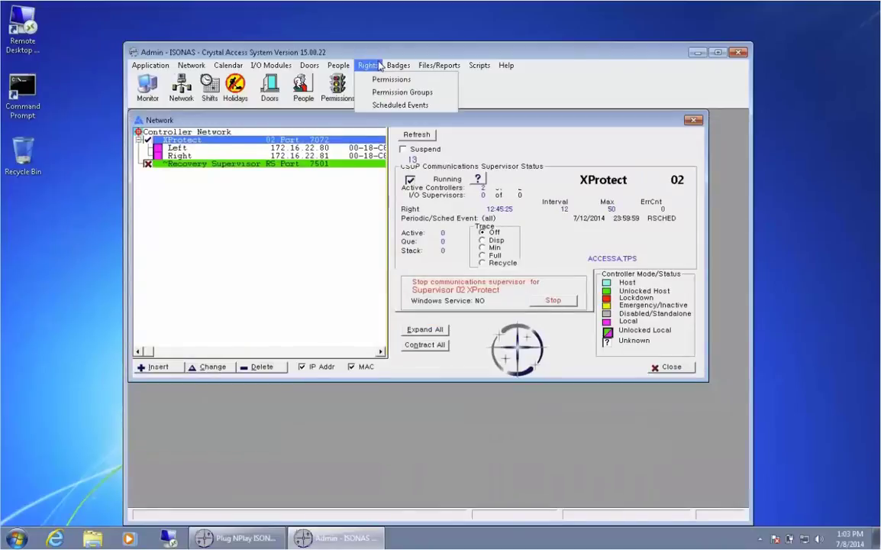
click(367, 80)
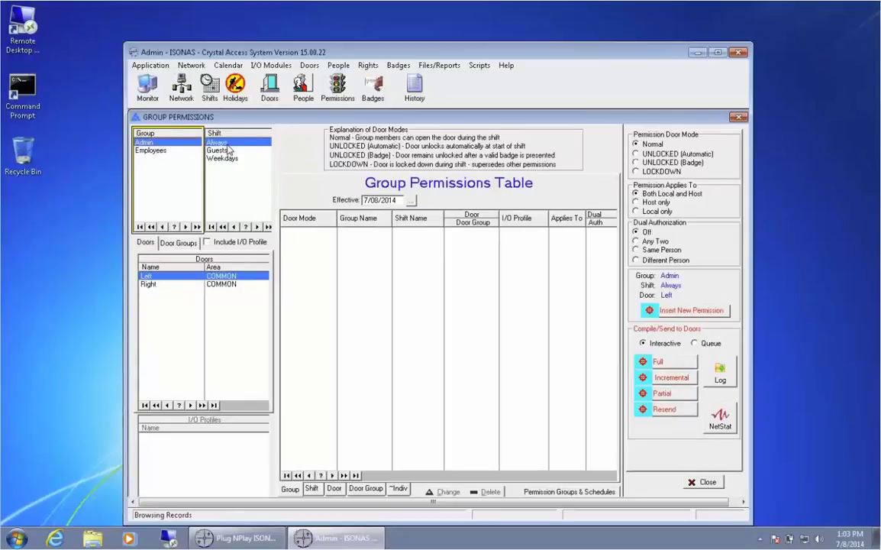
click(178, 242)
click(141, 264)
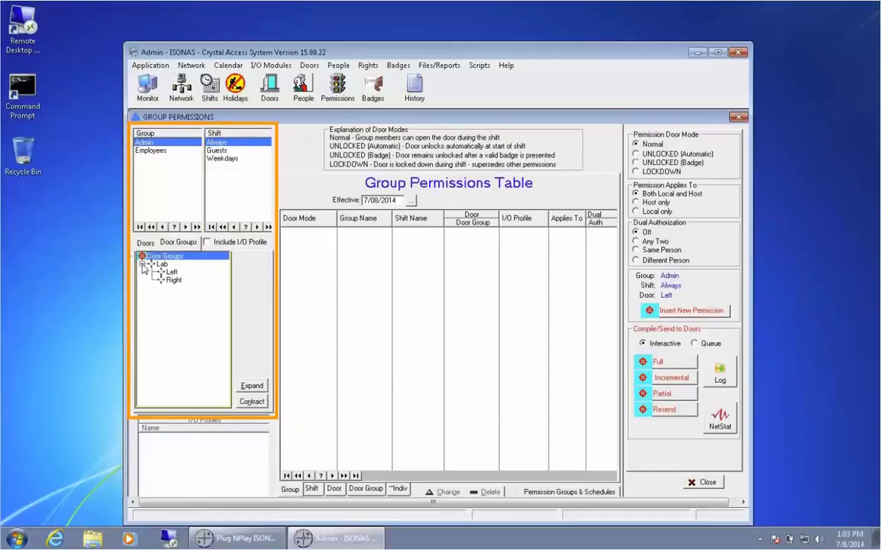
click(162, 264)
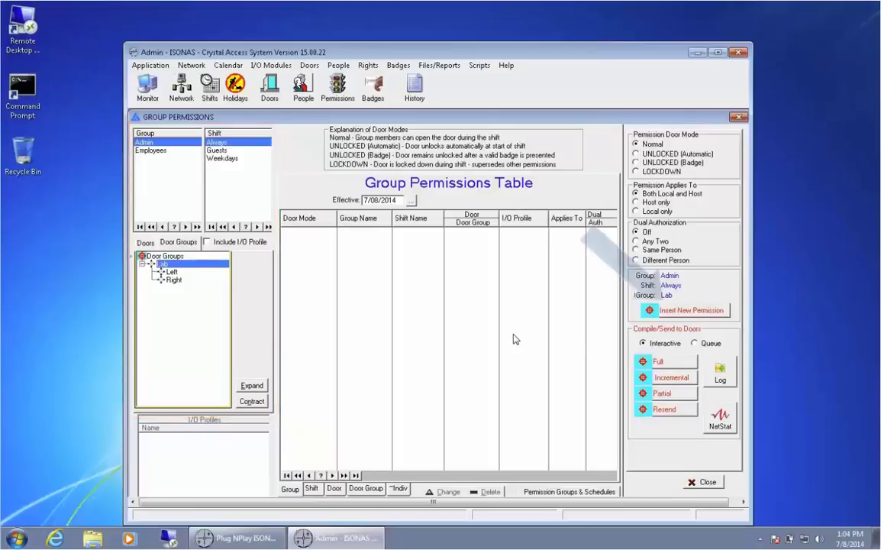
click(676, 311)
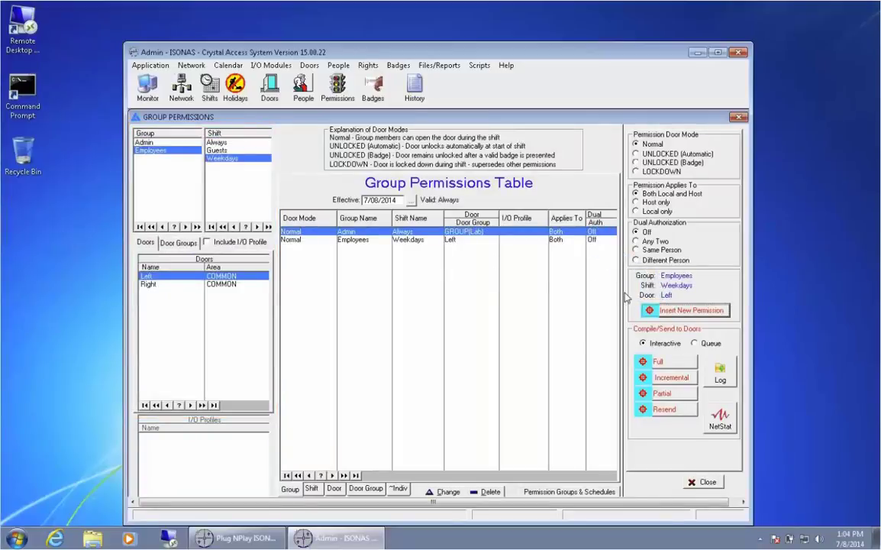
click(671, 357)
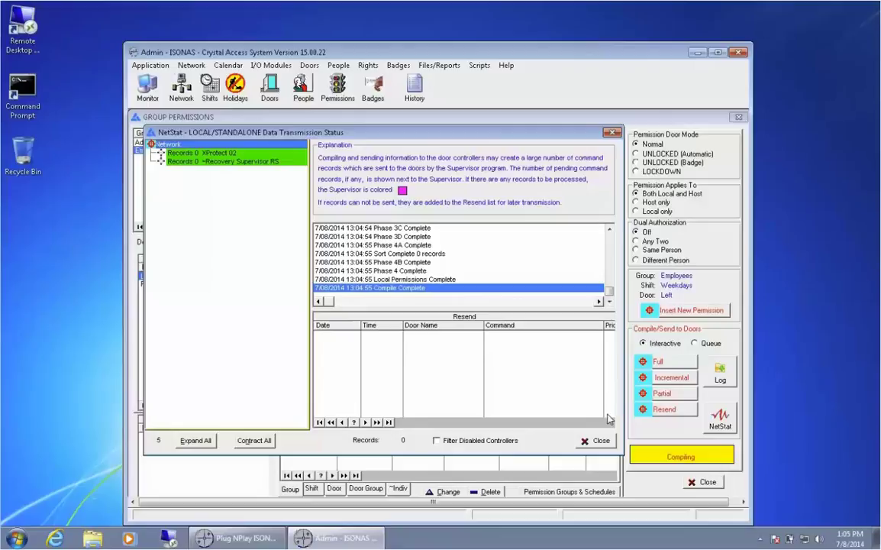
click(595, 440)
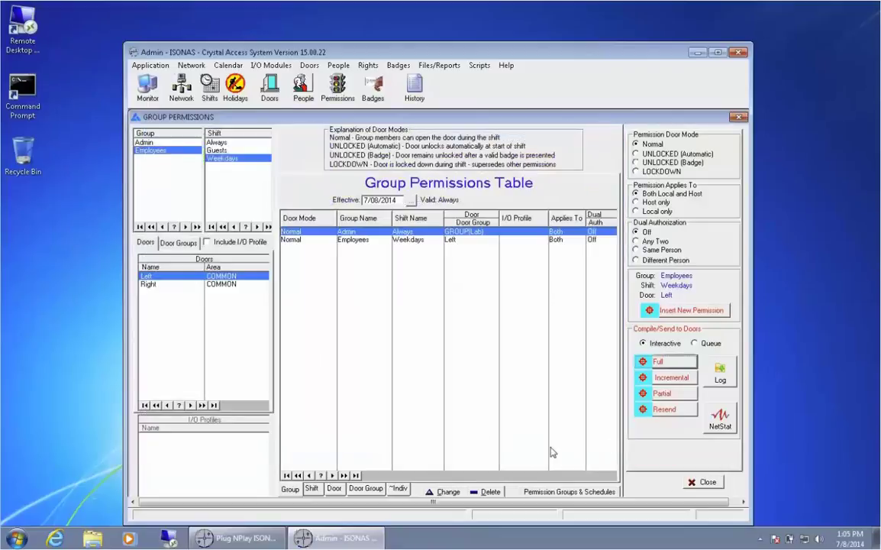
Put the Left door controller in Host mode with network timeout 20, applied immediately.
click(703, 481)
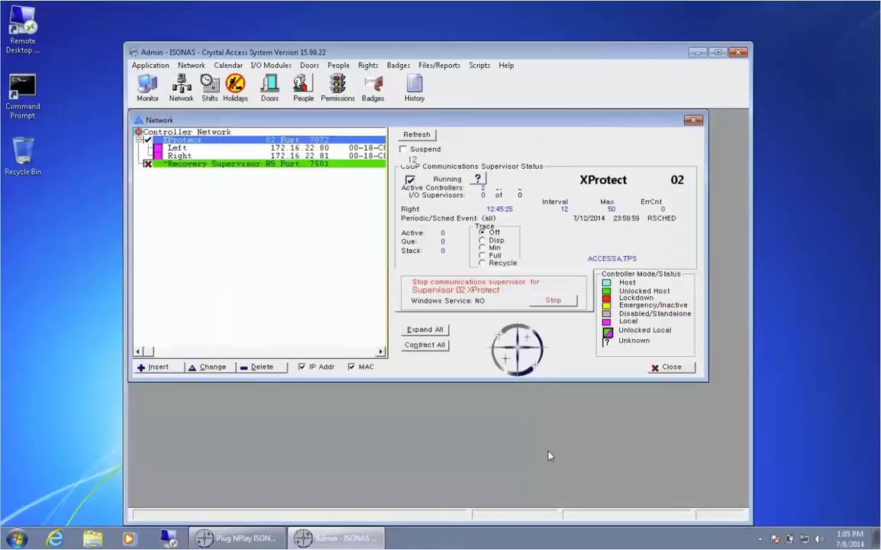
double_click(177, 148)
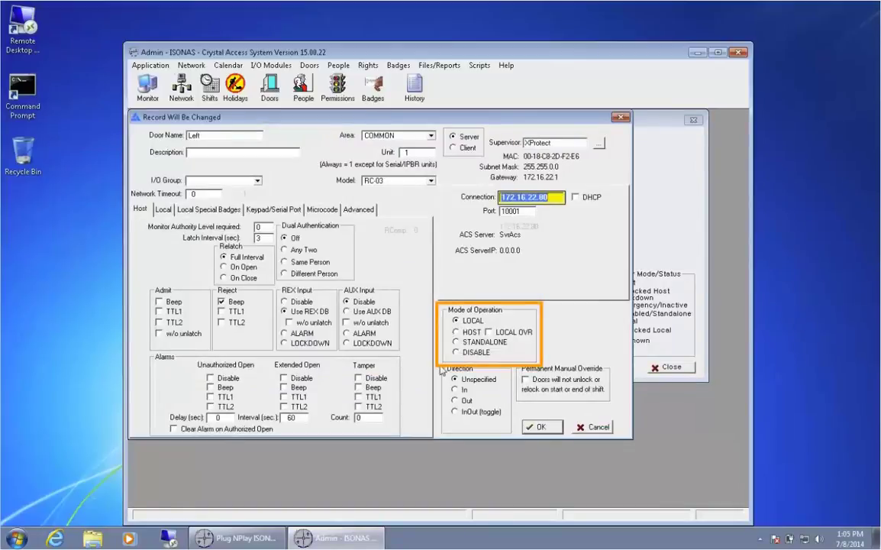
click(456, 332)
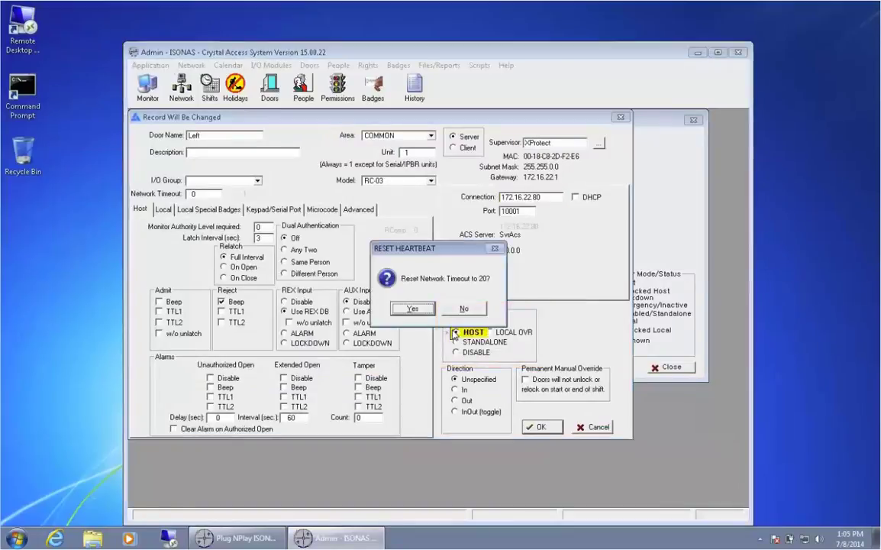
click(414, 310)
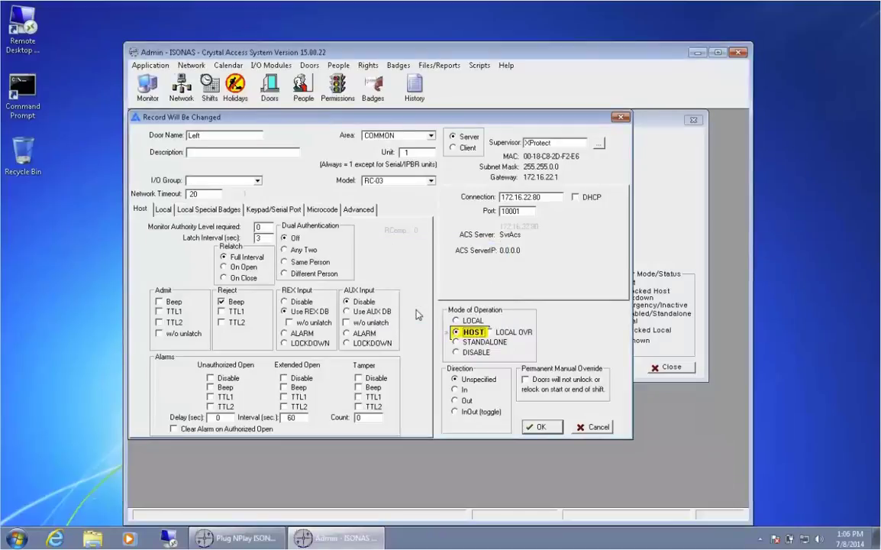
click(545, 428)
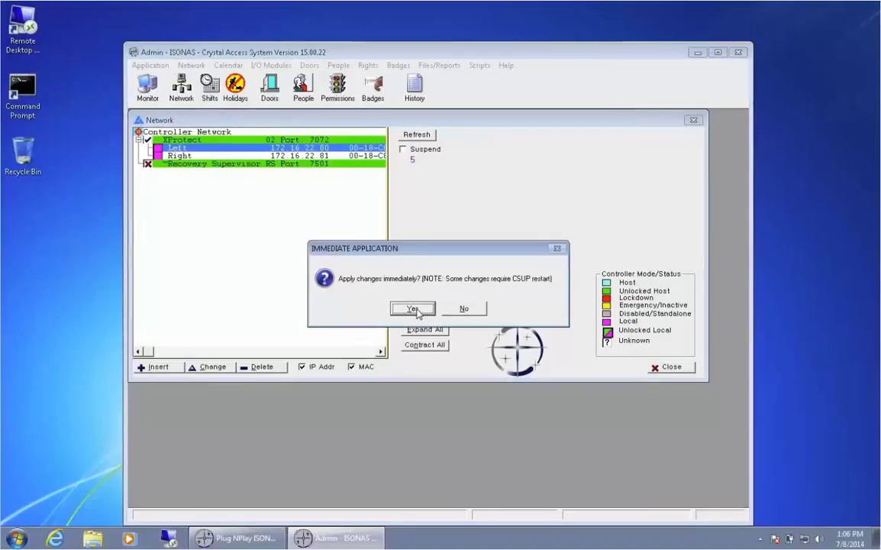
click(412, 309)
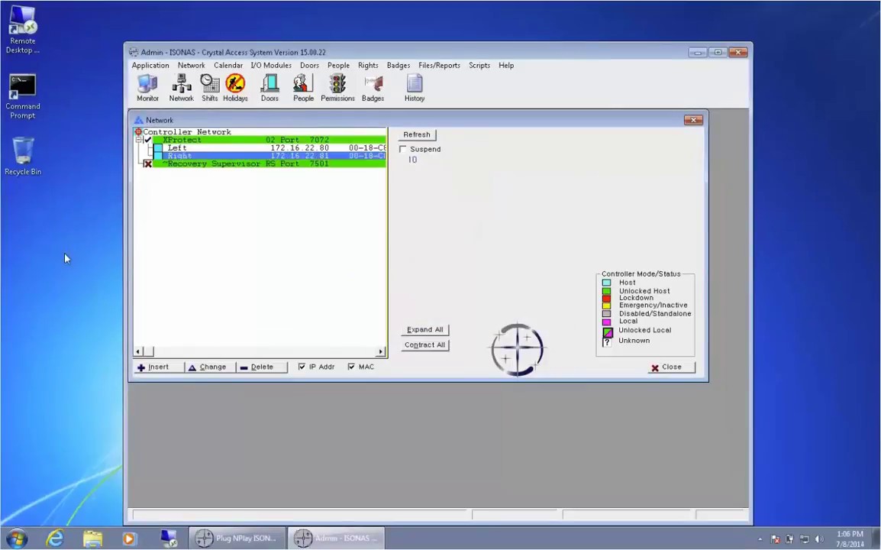
Launch INRServ from the Isonas > Tools program folder.
key(super)
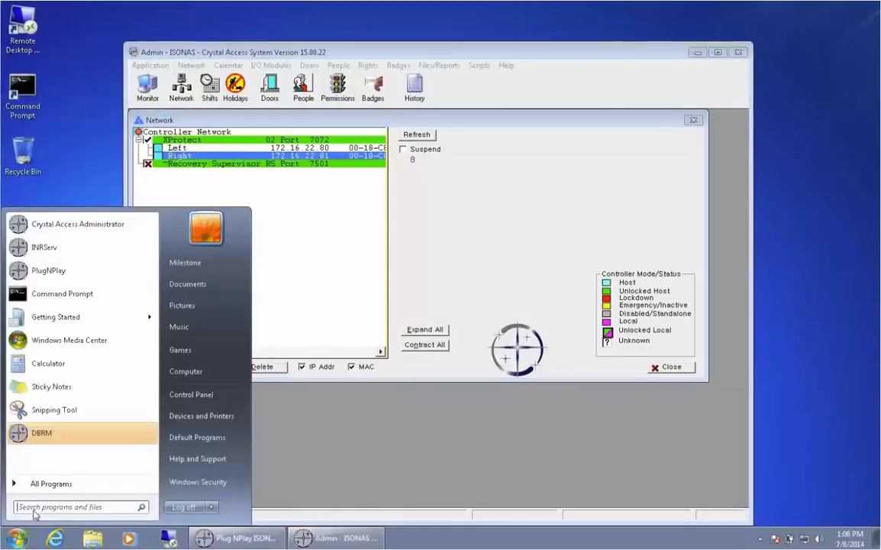
click(37, 487)
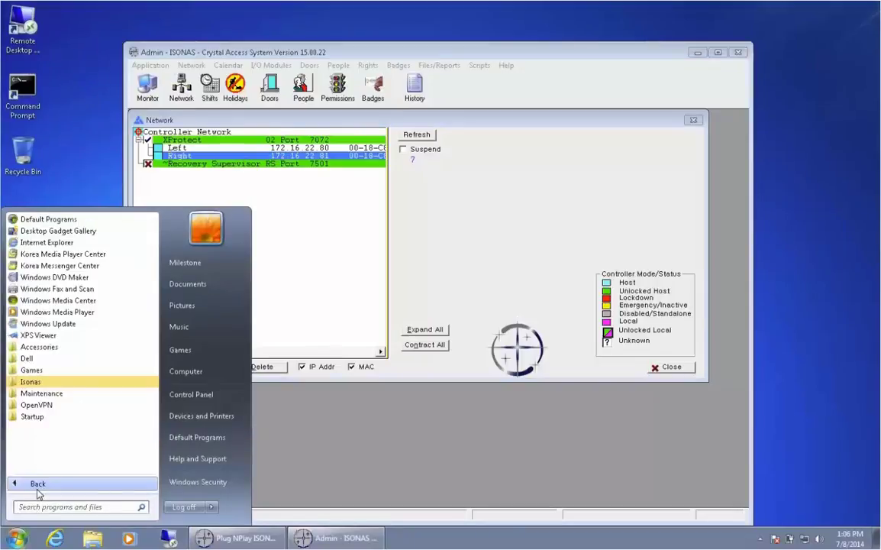
click(32, 385)
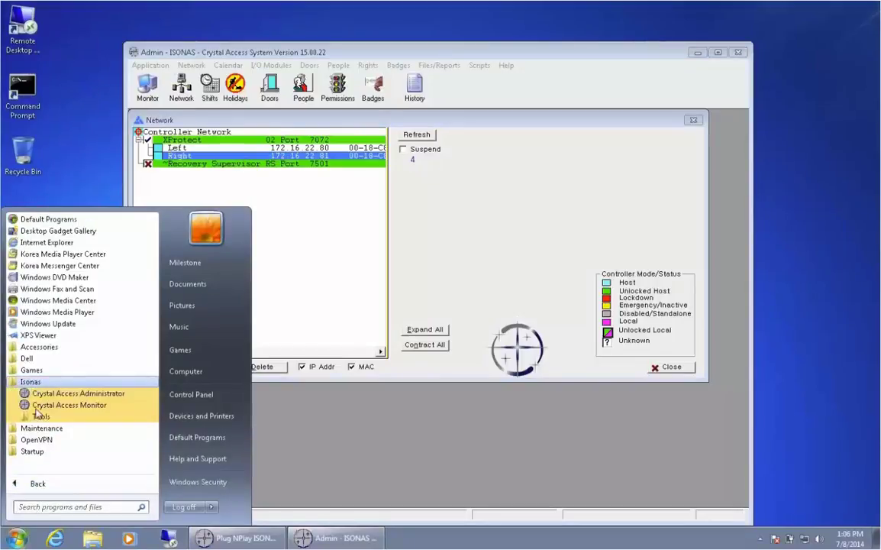
click(35, 416)
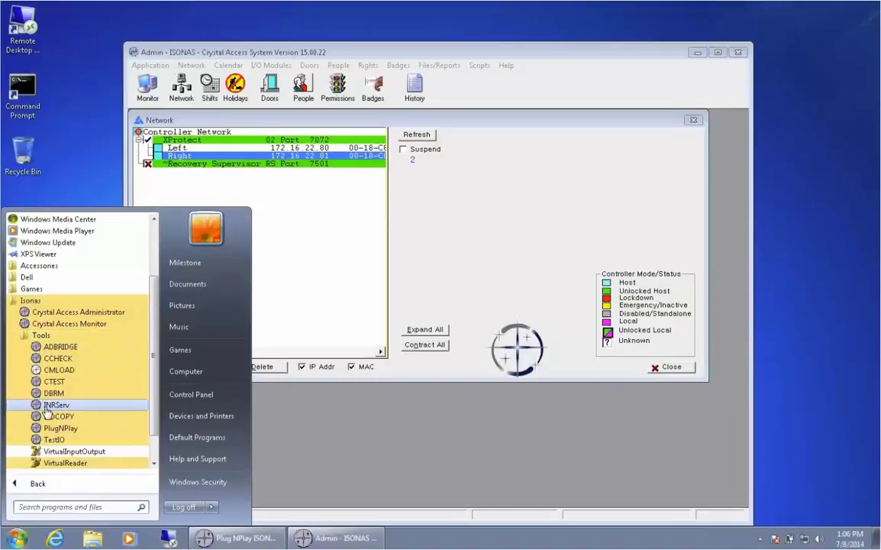
click(42, 404)
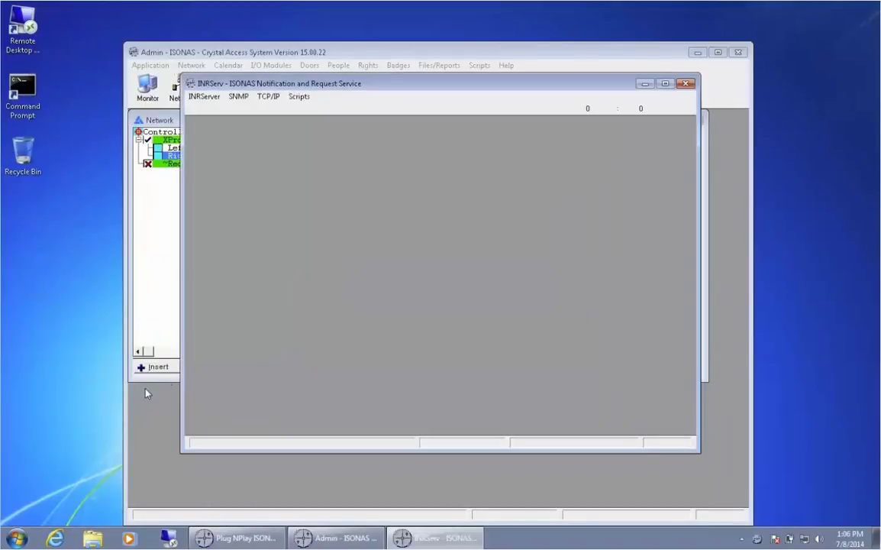
Set the TCP/IP interface to listen on 172.16.22.76 and start automatically on load.
click(275, 98)
click(279, 111)
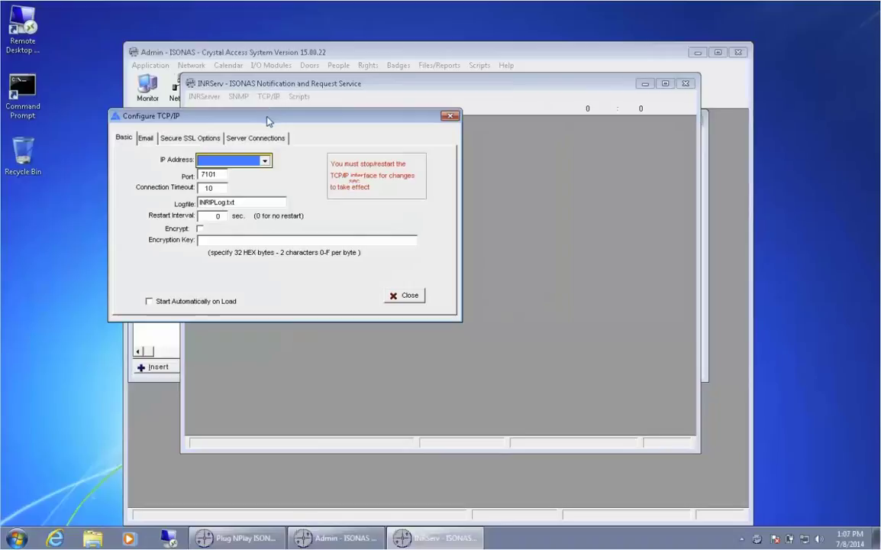
click(239, 158)
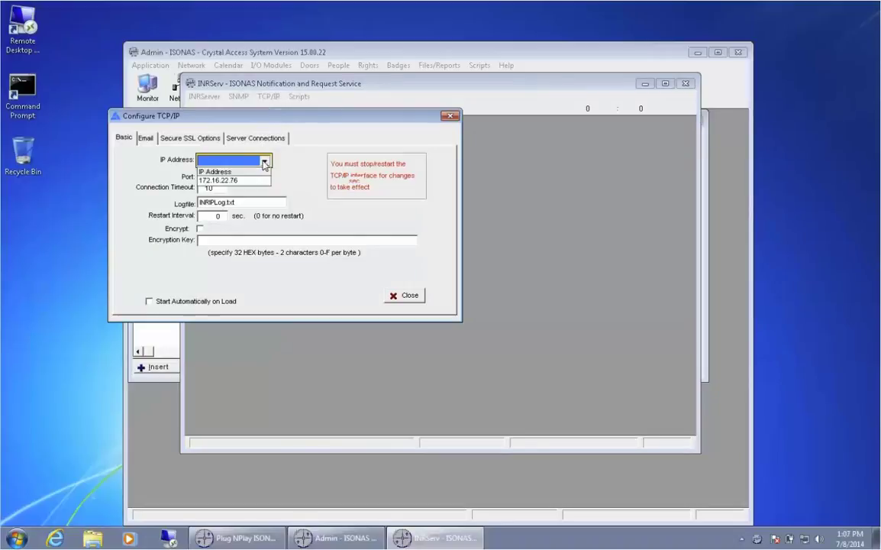
click(221, 181)
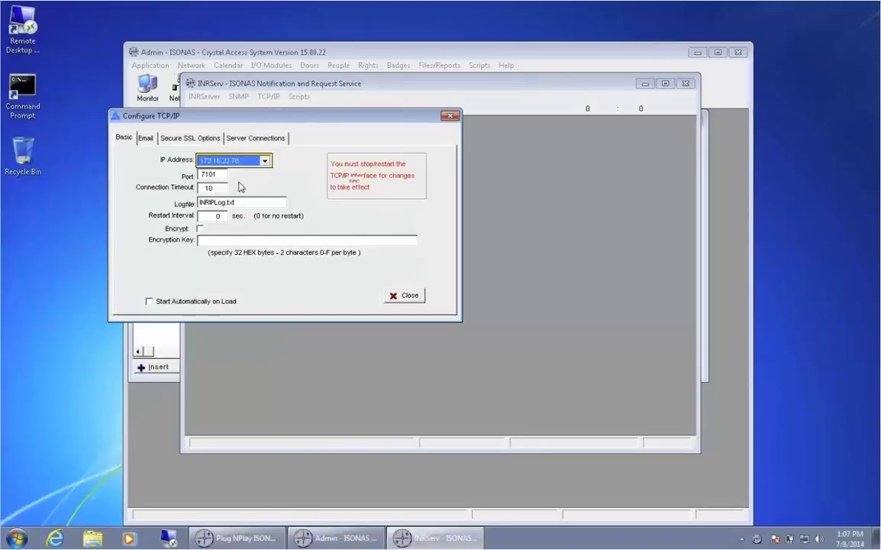
click(149, 301)
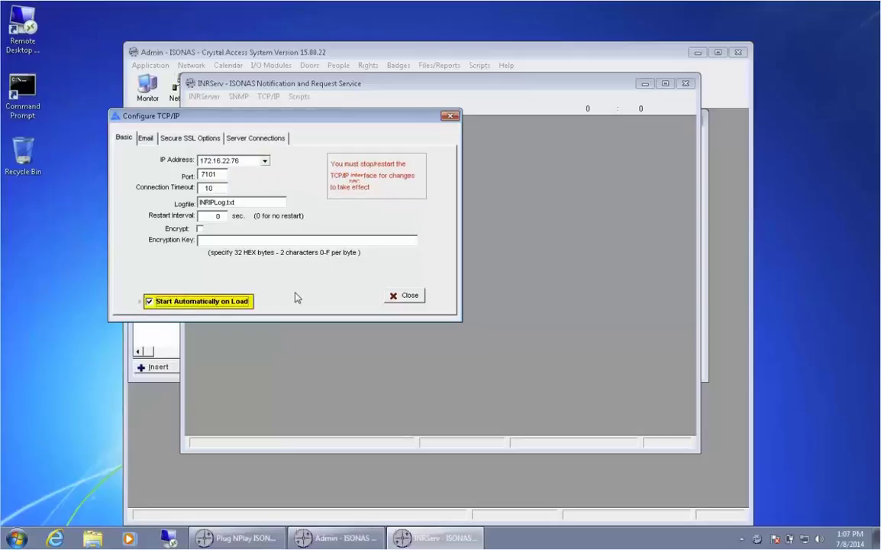
Save a server connection named INRServ at 172.16.22.76, port 1225, and close the TCP/IP configuration.
click(344, 147)
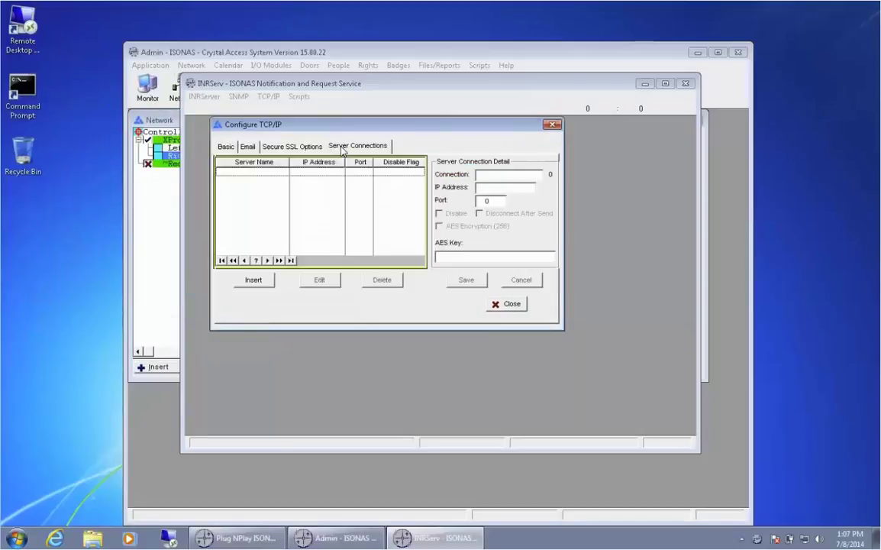
click(488, 188)
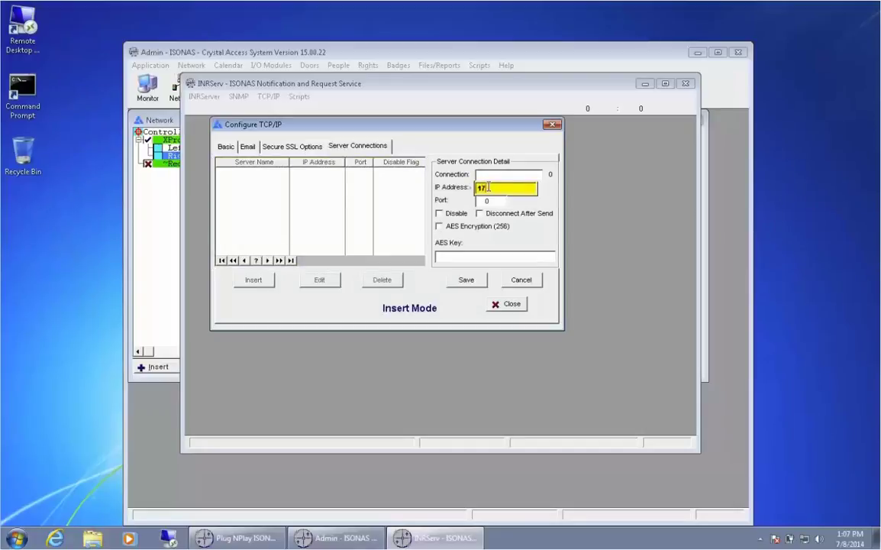
text(172.16.22.76)
key(Tab)
text(1)
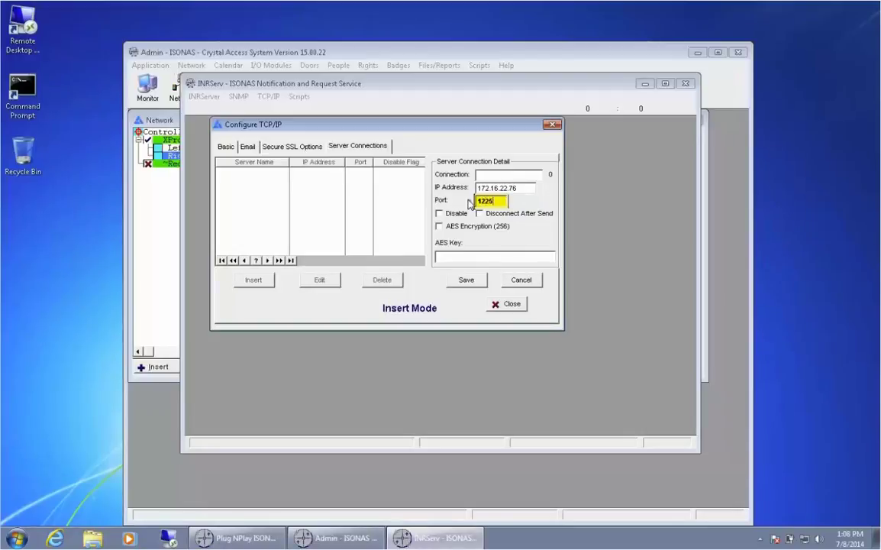
key(shift+Tab)
key(shift+Tab)
text(INRServ)
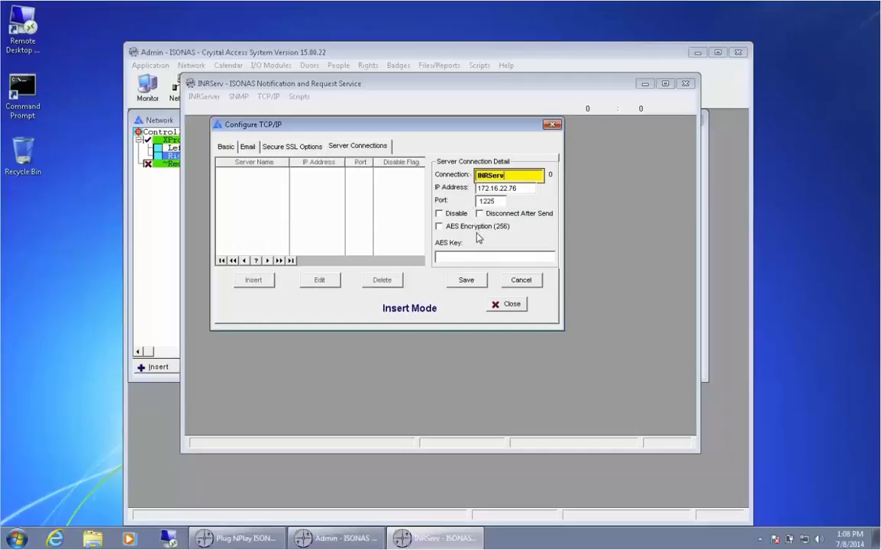
click(482, 279)
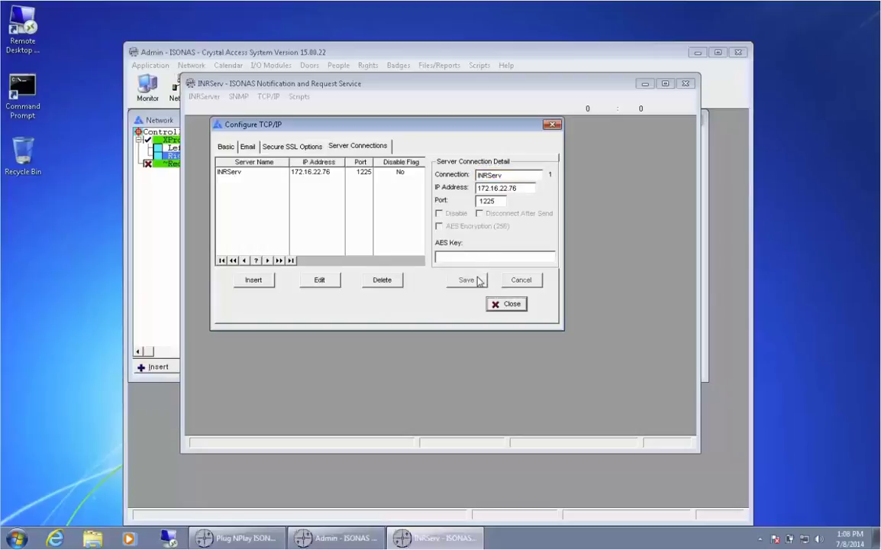
key(Escape)
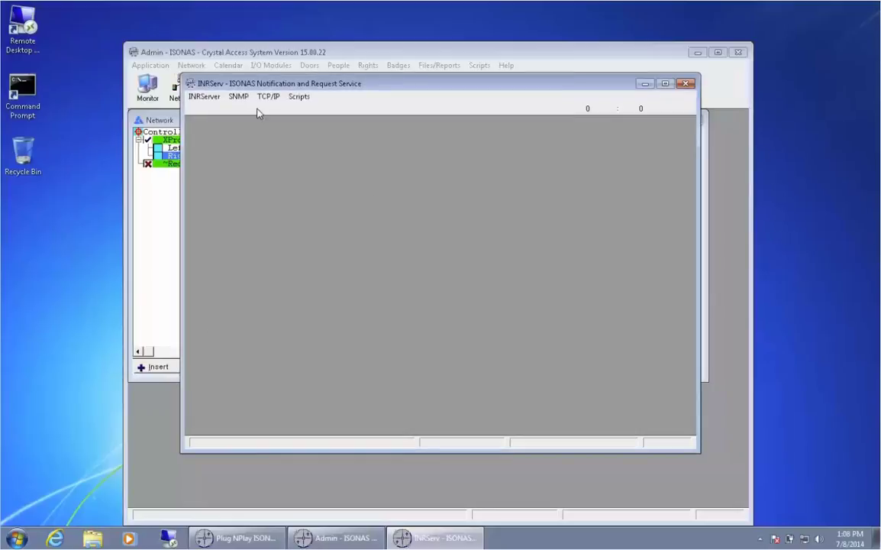
click(267, 98)
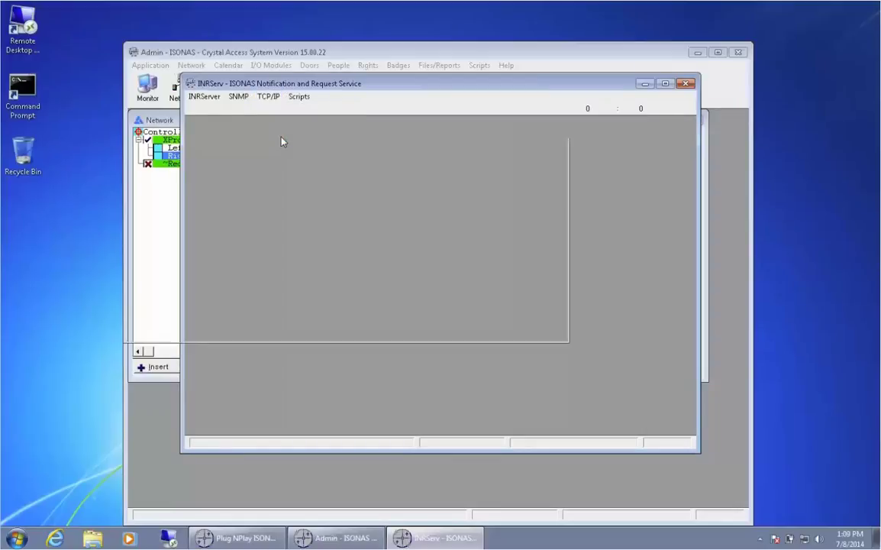
Run the ISONAS TCP/IP Interface Server and shift its window to the left.
click(281, 137)
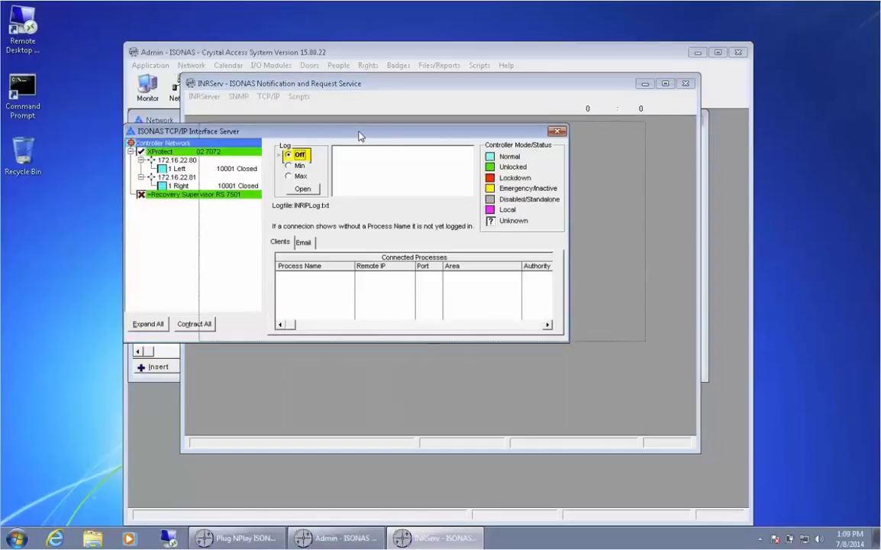
drag(359, 135, 344, 133)
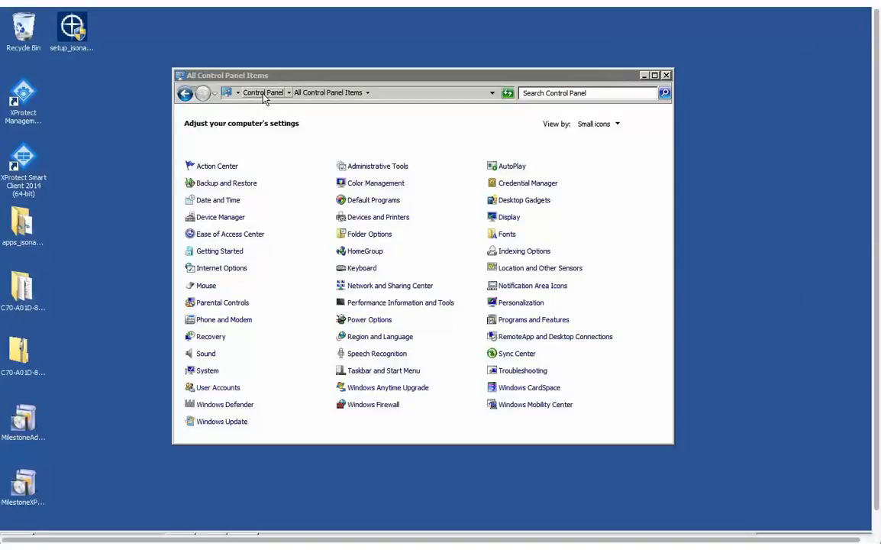
Open the advanced Windows Firewall settings and start a new inbound rule.
click(380, 411)
click(379, 407)
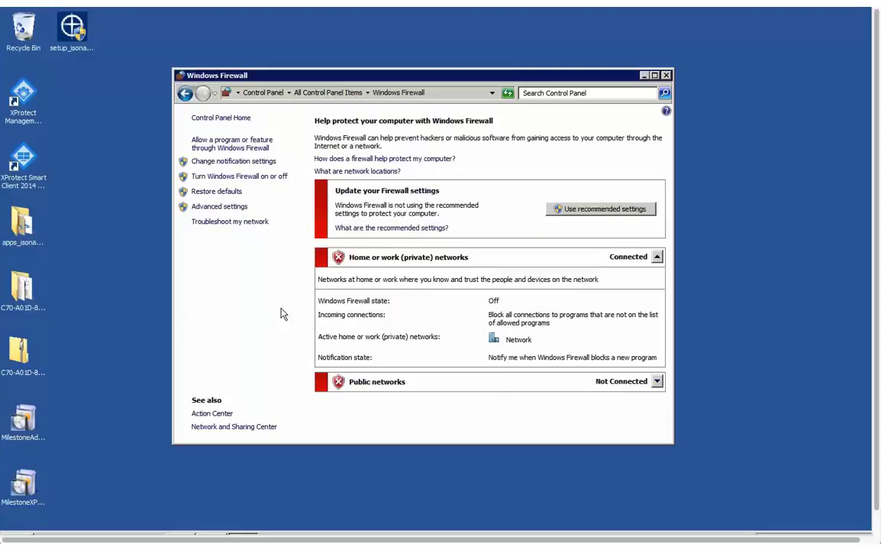
click(227, 207)
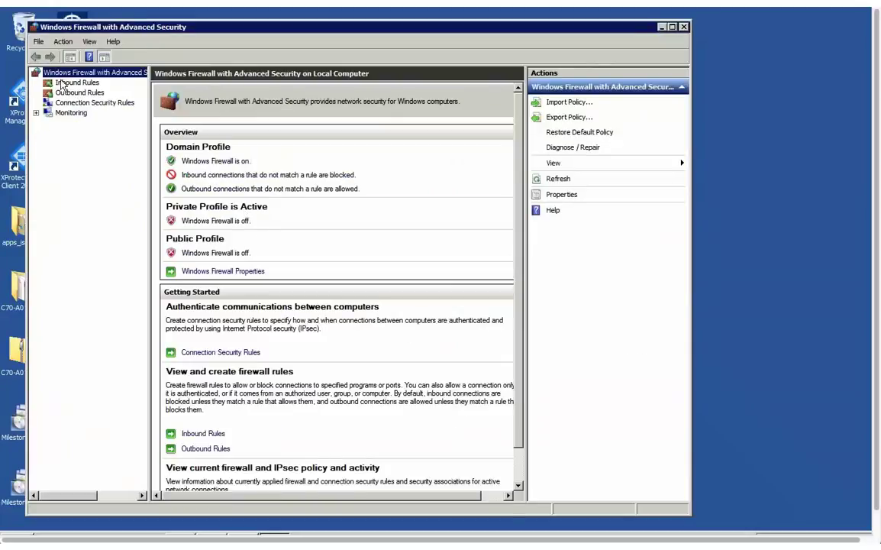
click(61, 82)
right_click(88, 85)
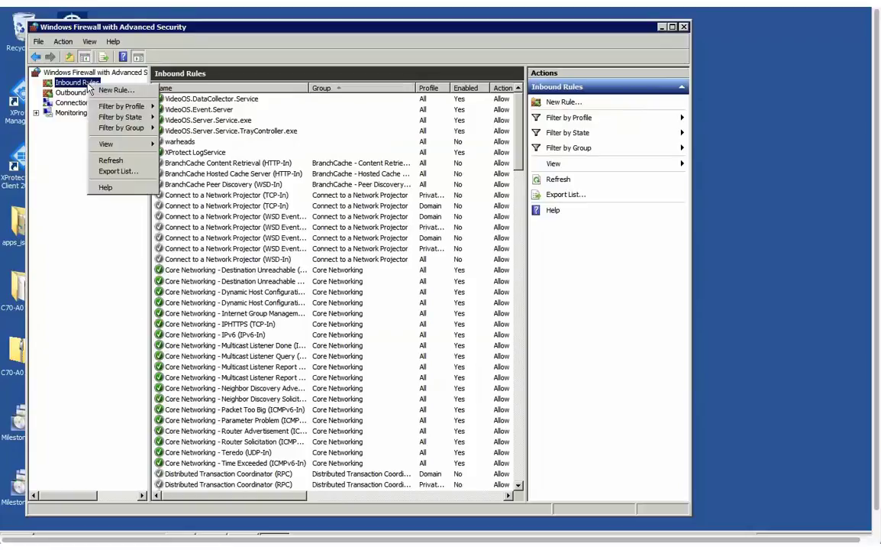
click(148, 91)
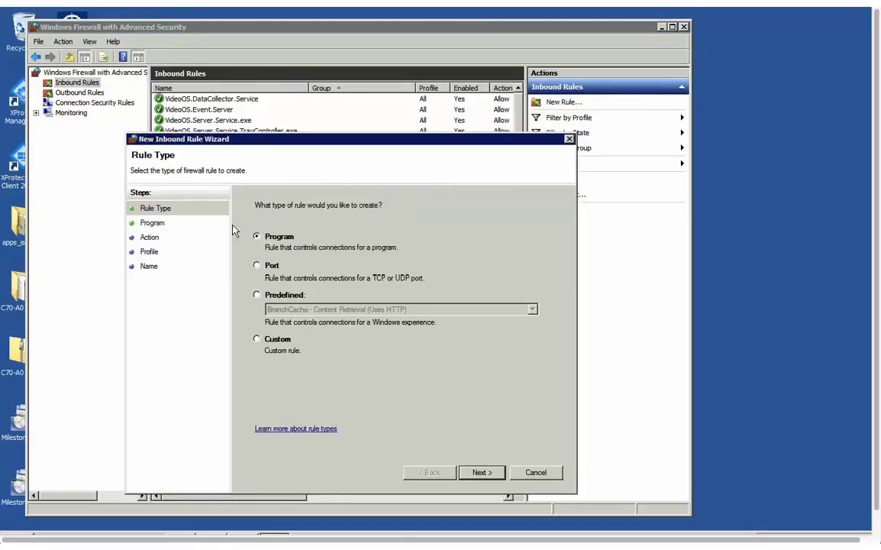
Make it a port rule allowing TCP 85 on all profiles, named Isonas.
click(256, 266)
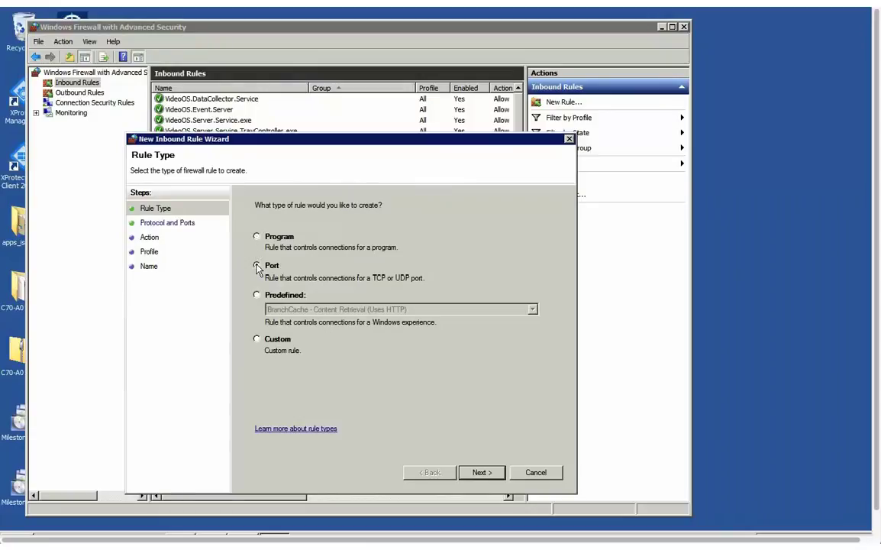
click(483, 472)
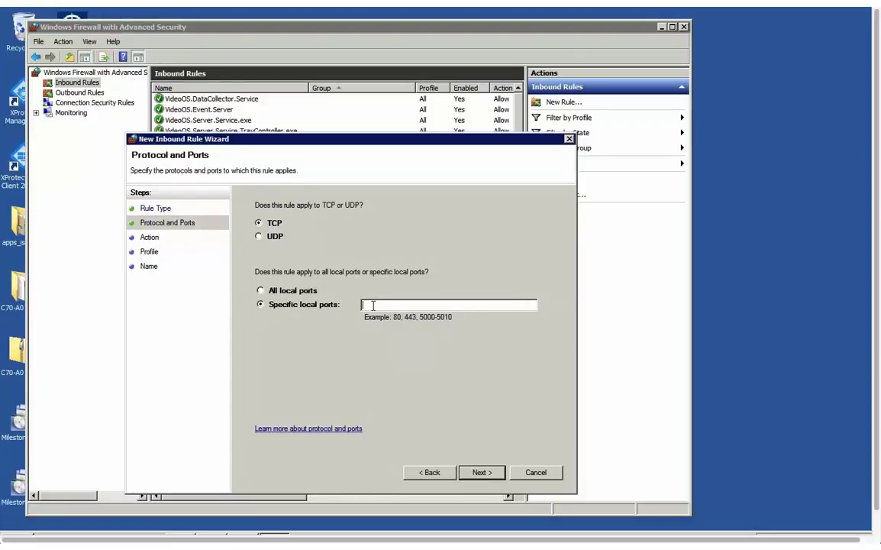
text(85-88)
click(481, 473)
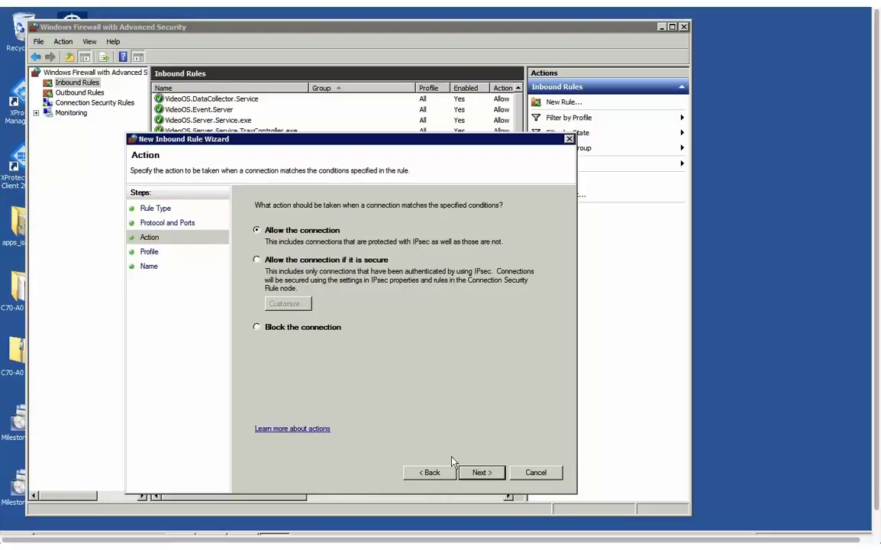
click(481, 473)
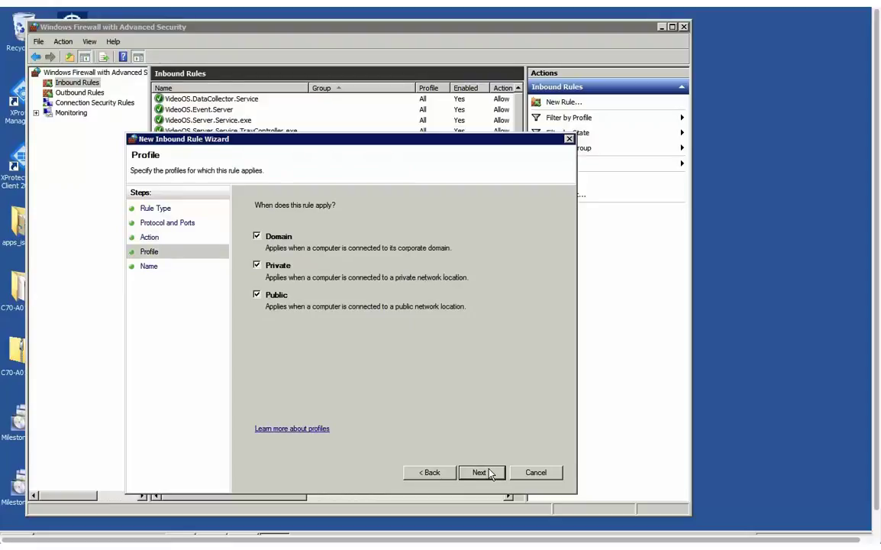
click(491, 474)
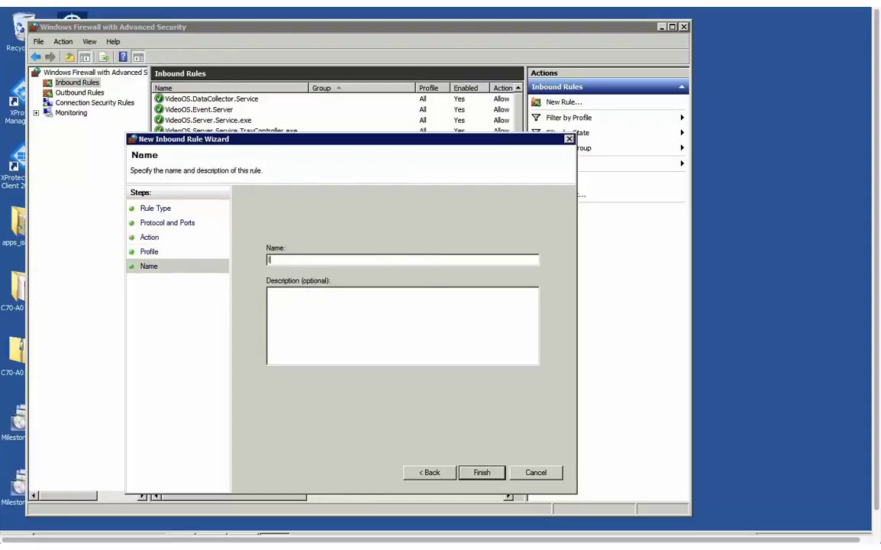
text(Isonas)
Finish the Isonas rule, close the firewall console, and open Services from Administrative Tools.
click(483, 473)
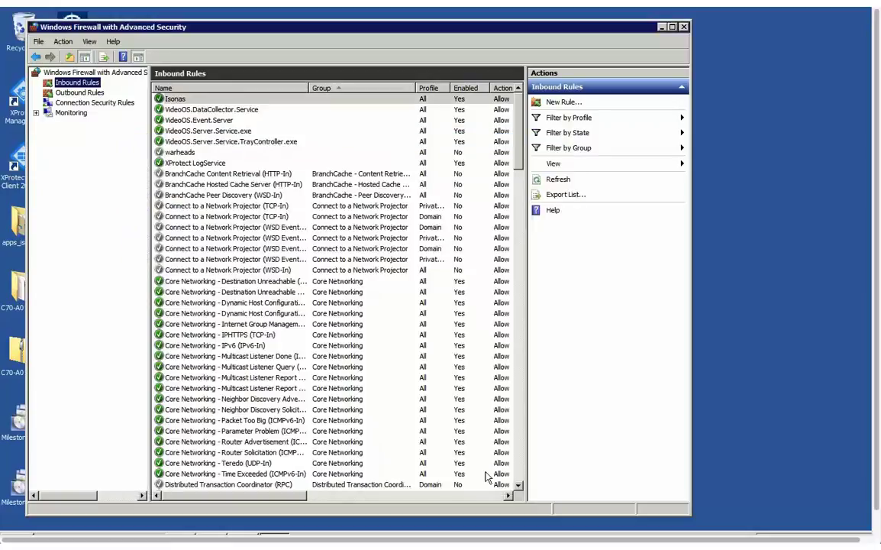
click(684, 27)
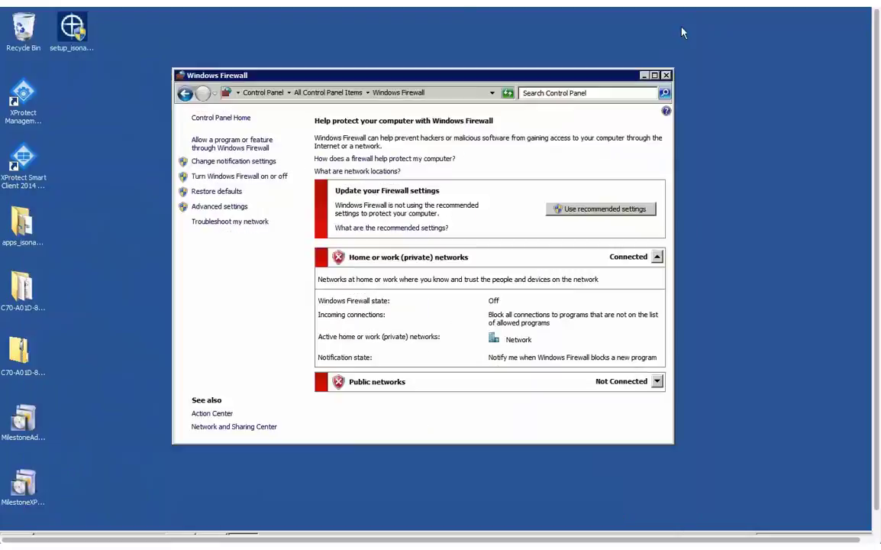
click(211, 119)
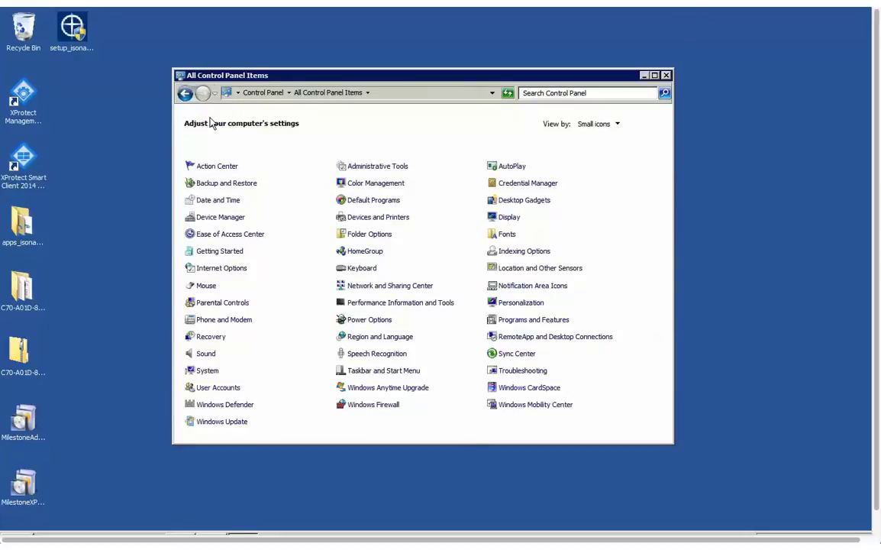
click(374, 166)
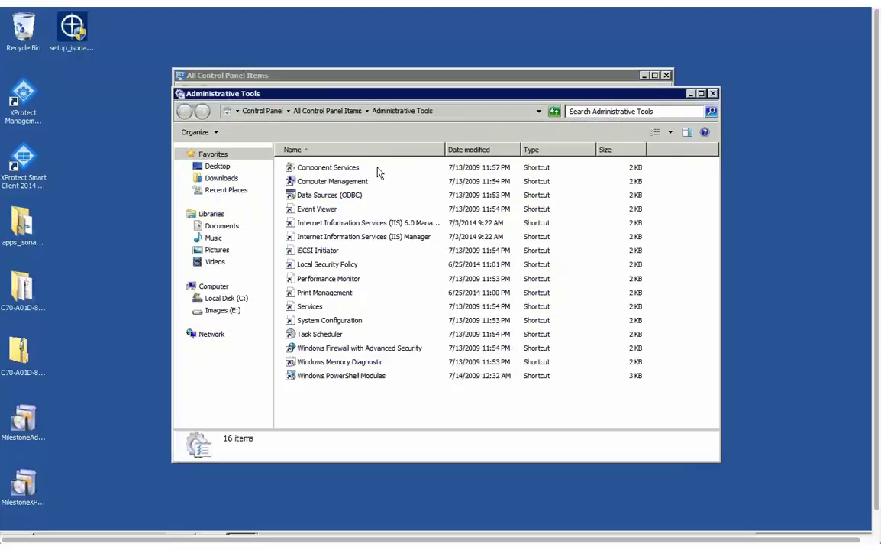
click(303, 306)
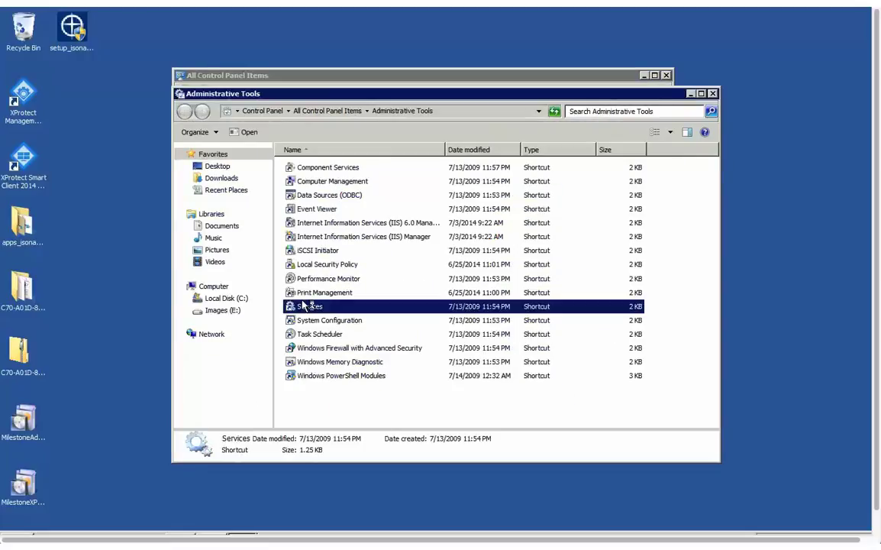
double_click(303, 306)
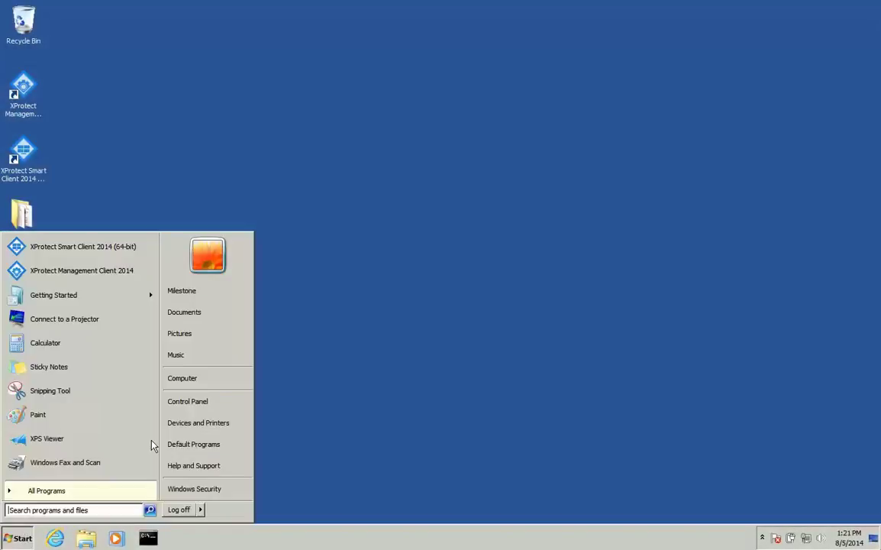
Stop the Milestone XProtect Event Server service in the Services console.
click(181, 401)
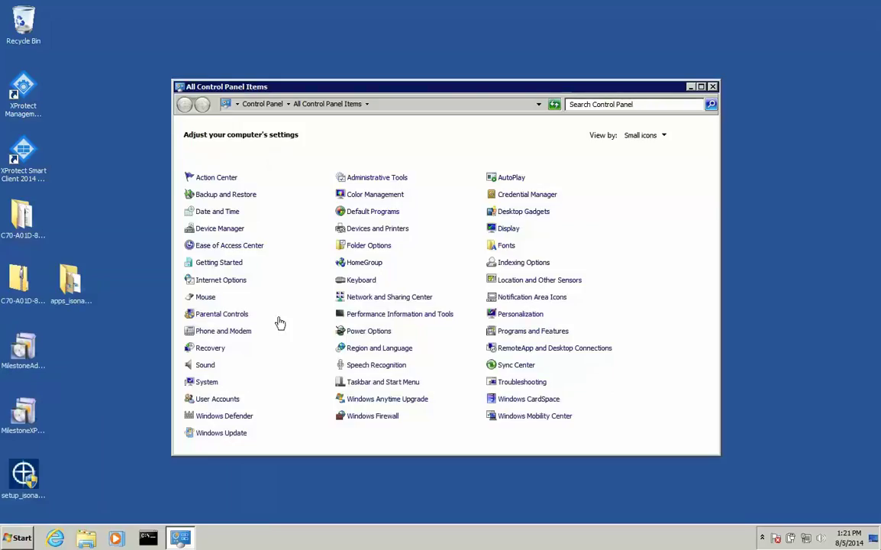
click(374, 177)
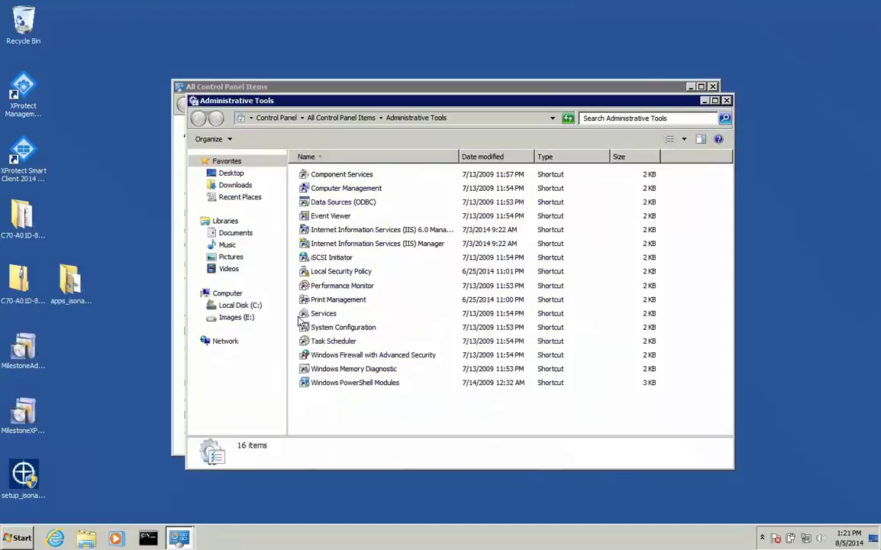
double_click(323, 313)
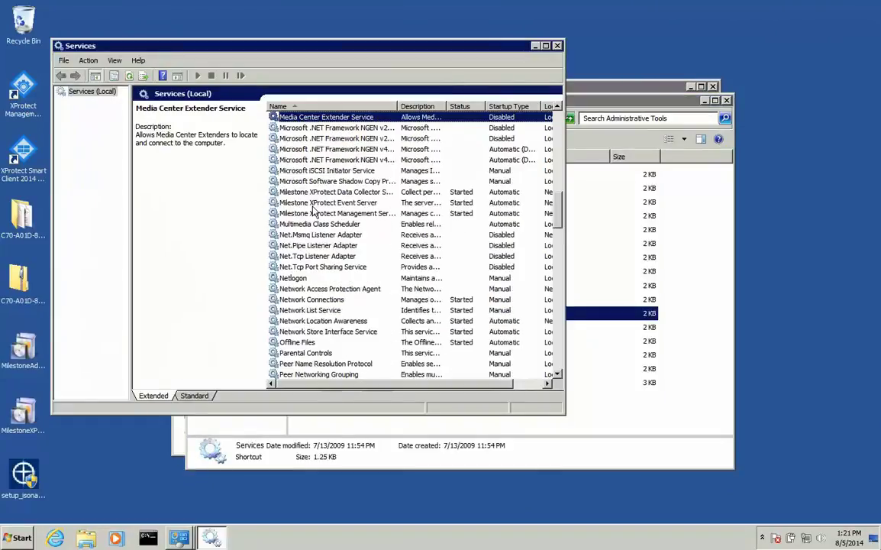
click(313, 203)
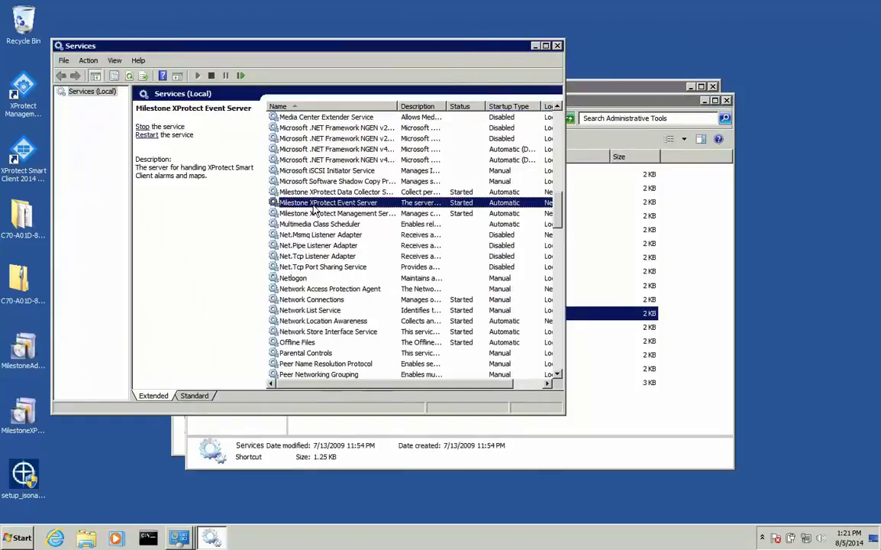
click(143, 127)
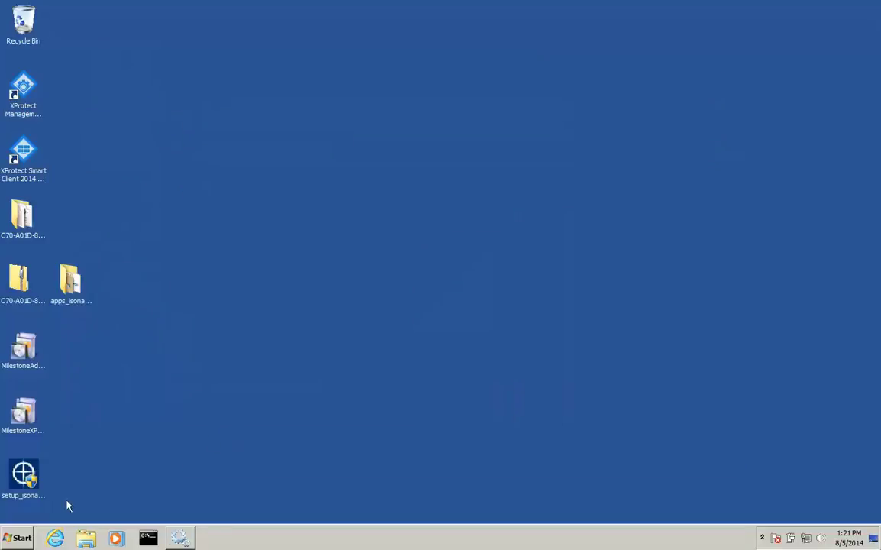
Run the IM-ACX plug-in setup as administrator and accept the license agreement.
click(24, 474)
right_click(29, 463)
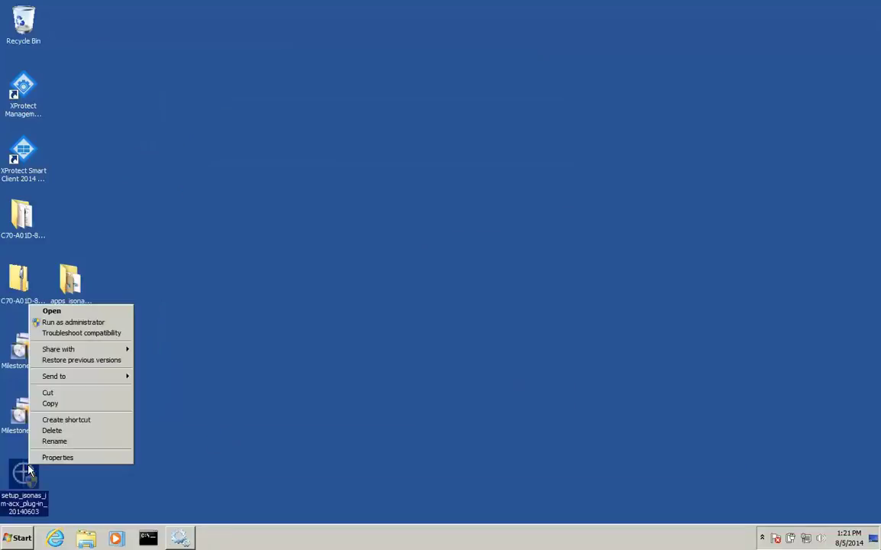
click(90, 322)
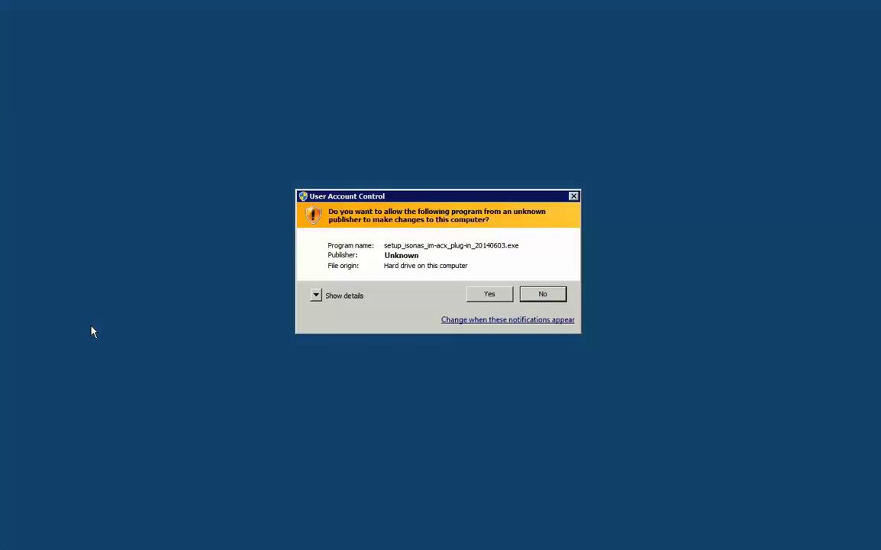
click(500, 295)
scroll(458, 283, down, 10)
click(552, 336)
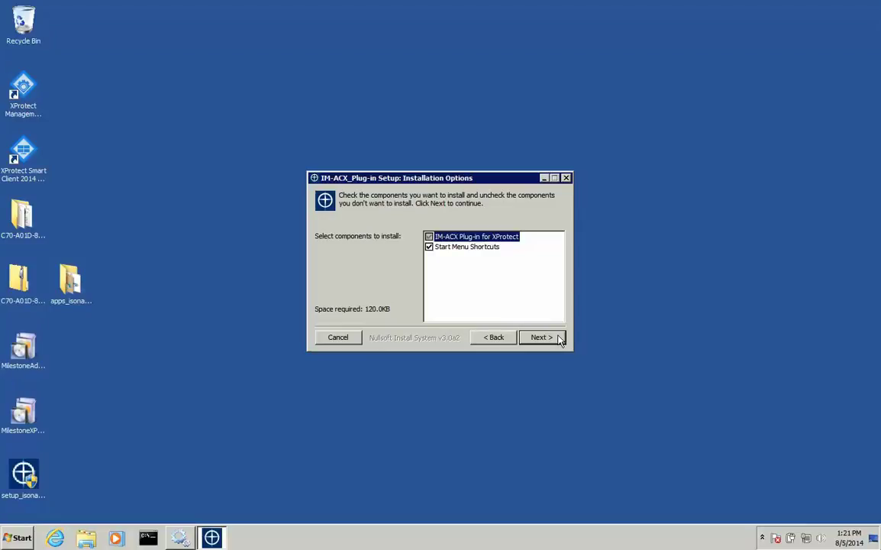
Install the plug-in into the MIPPlugins folder and start the Event Server service again.
click(558, 338)
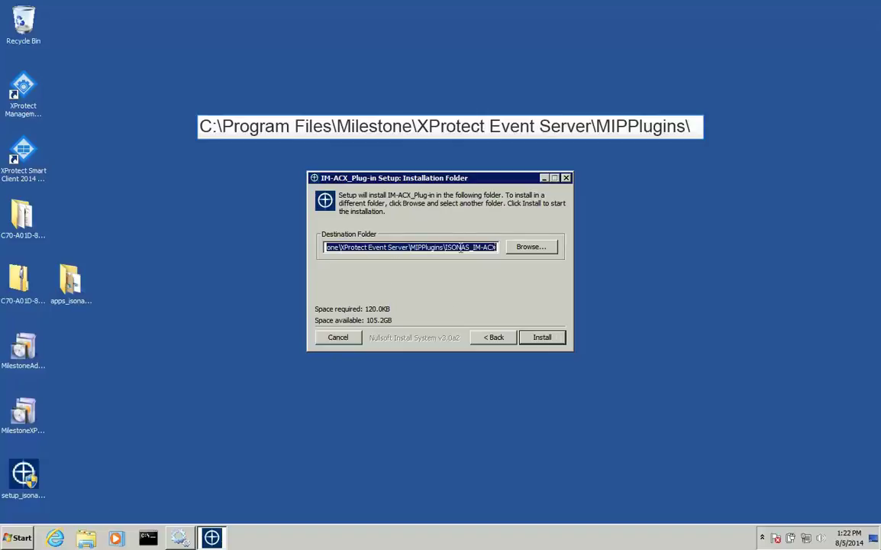
key(Home)
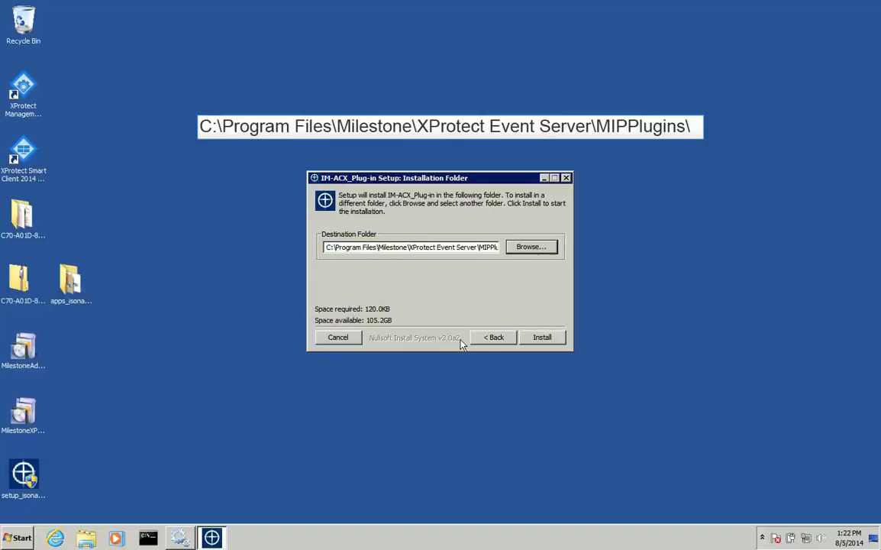
click(553, 338)
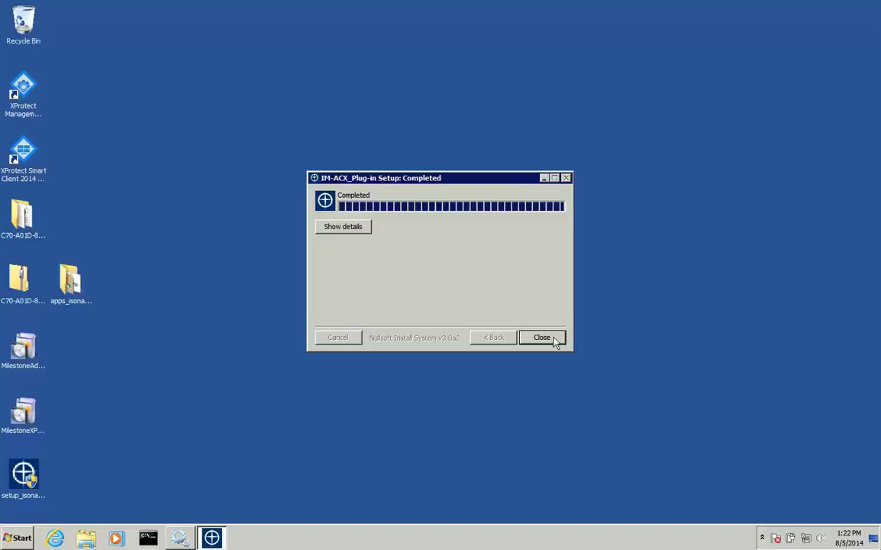
click(542, 338)
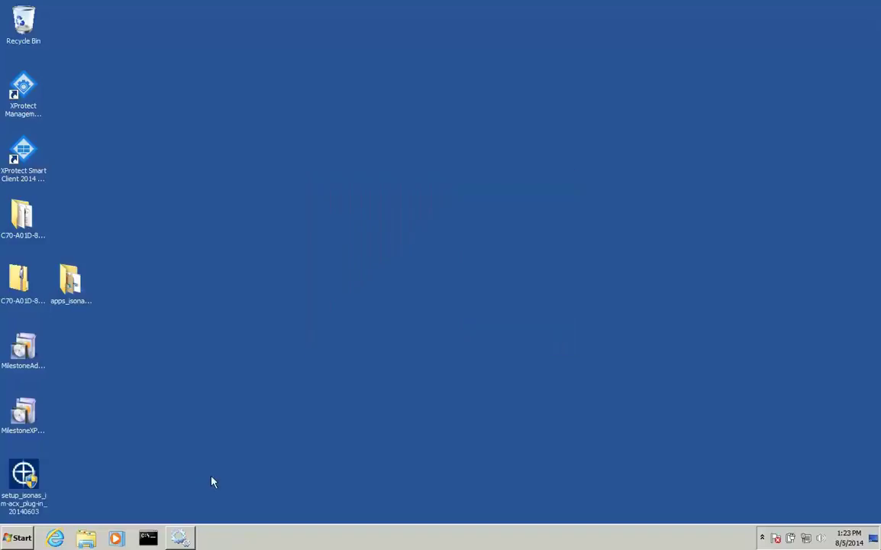
click(183, 537)
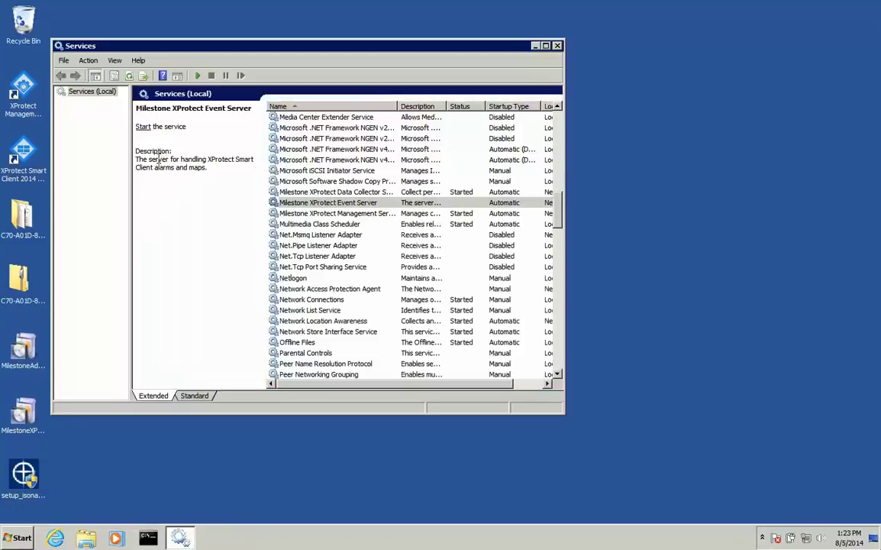
click(143, 126)
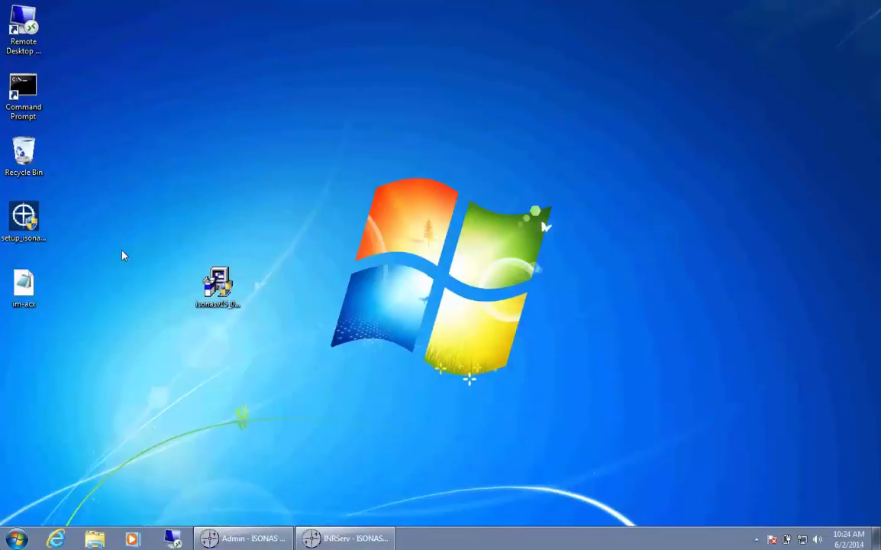
Run IM-ACX setup as administrator, accept the license, and install into the default Isonas\IM-ACX folder.
click(23, 218)
right_click(22, 217)
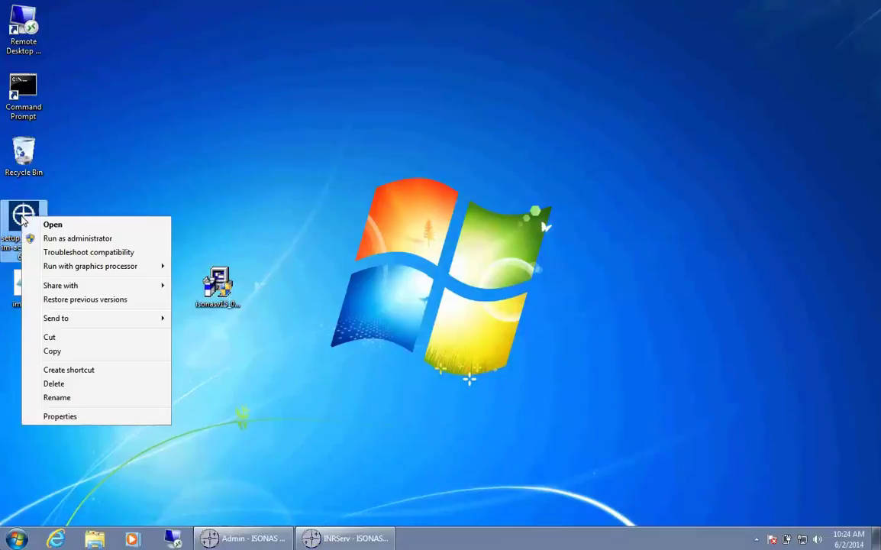
click(158, 242)
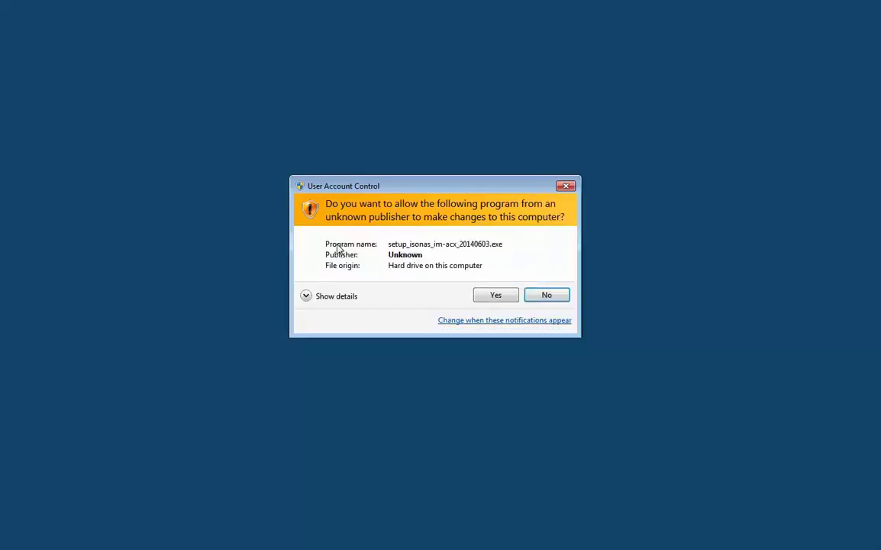
click(489, 297)
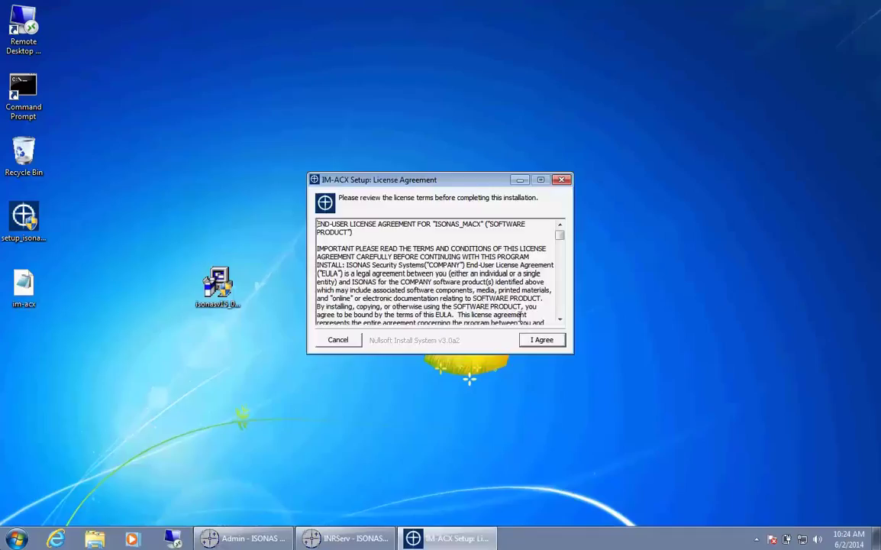
drag(560, 232, 562, 326)
click(559, 341)
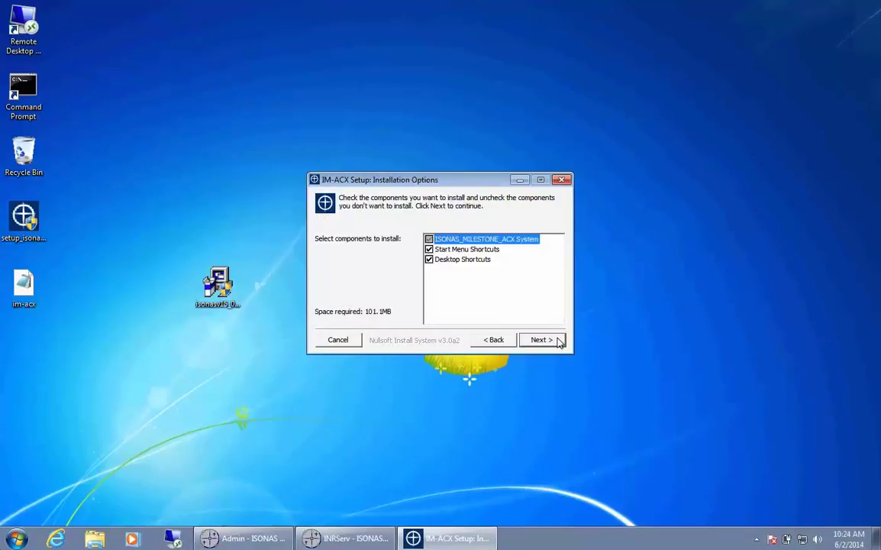
click(540, 339)
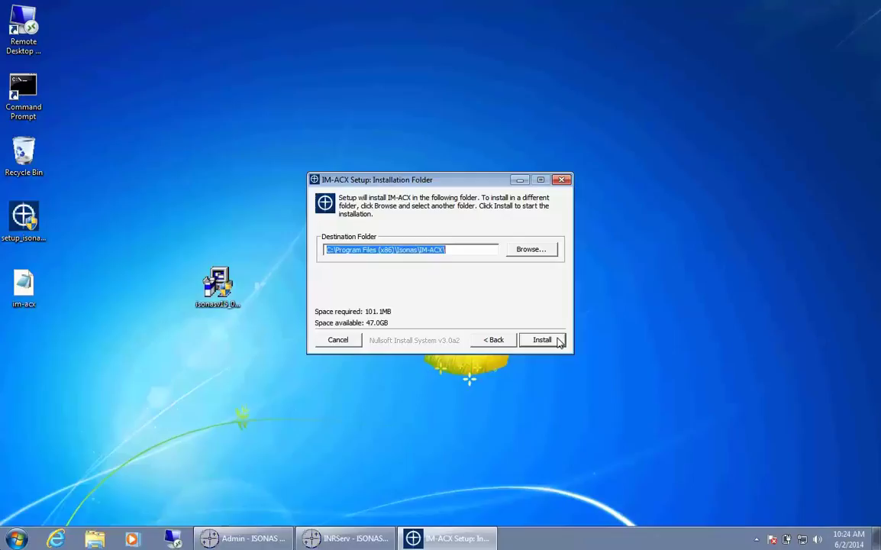
click(558, 341)
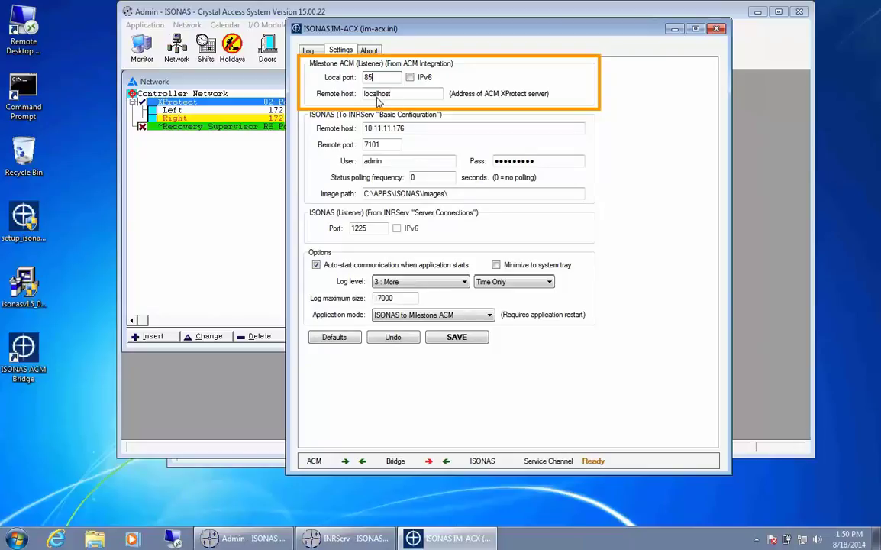
Set the Milestone remote host to 172.16.22.75 and the ISONAS remote host to 172.16.22.76.
drag(396, 93, 355, 93)
text(7)
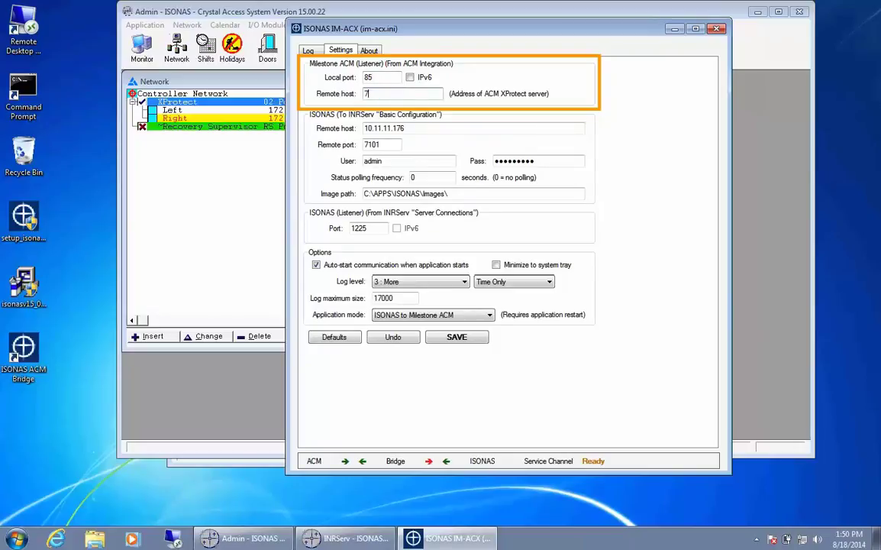
text(72.16.22.75)
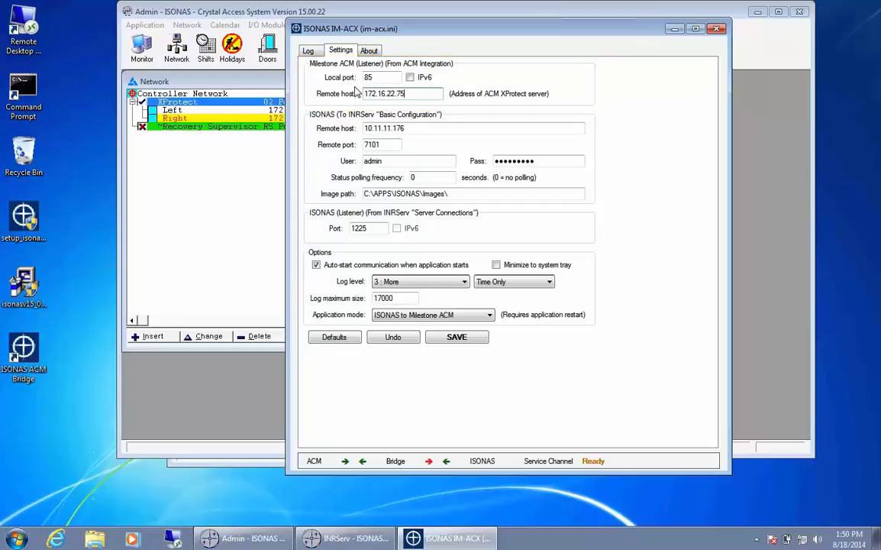
drag(410, 128, 362, 128)
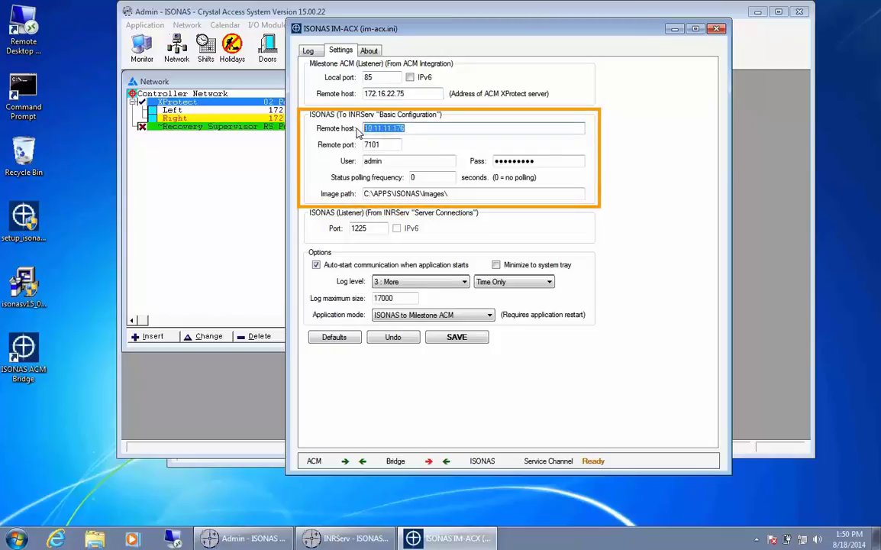
text(172.1)
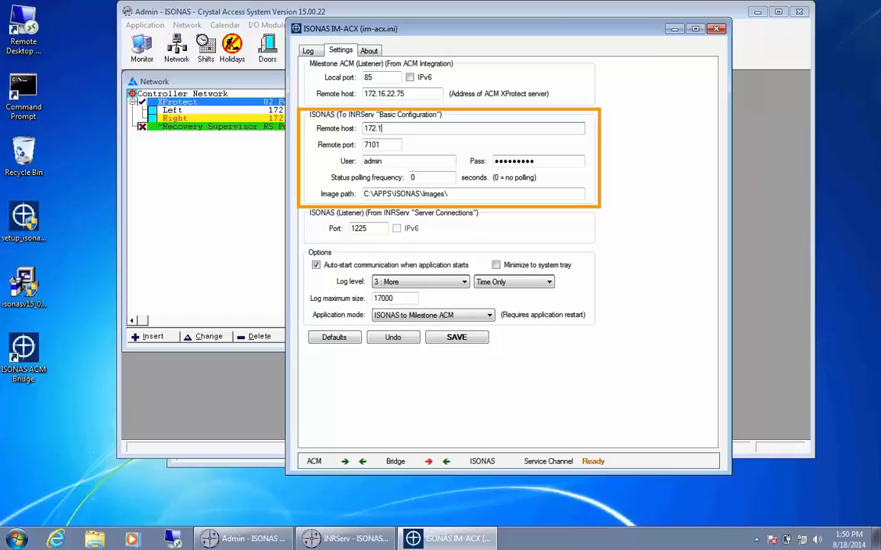
text(6.22.76)
Correct the user name, re-enter the password, and set status polling frequency to 20 seconds.
click(386, 145)
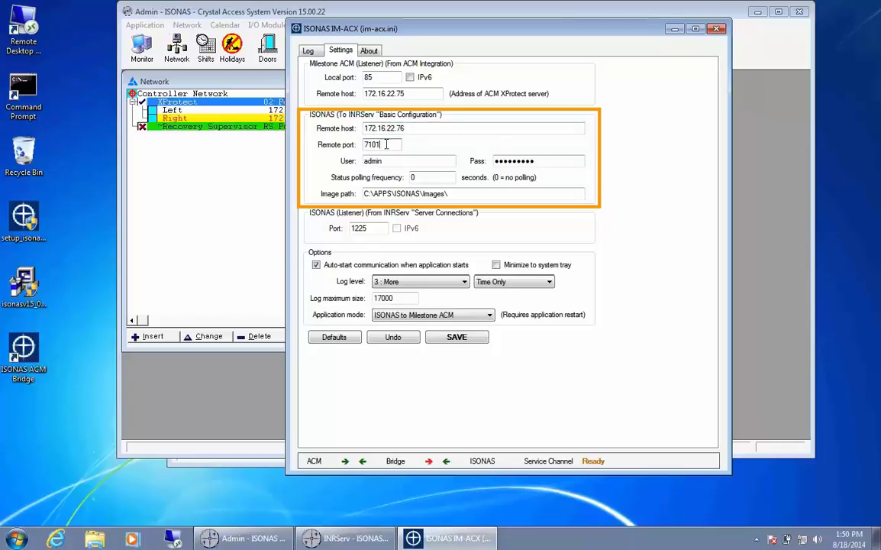
click(397, 160)
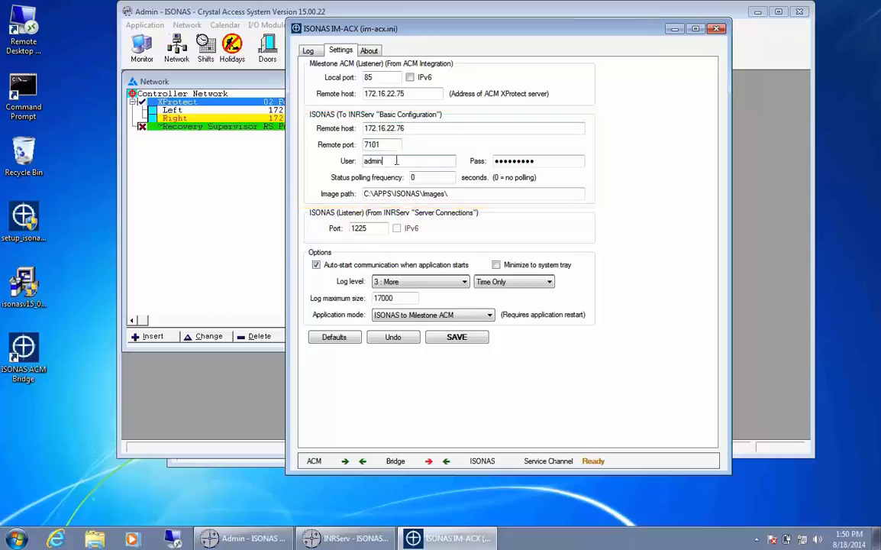
key(BackSpace)
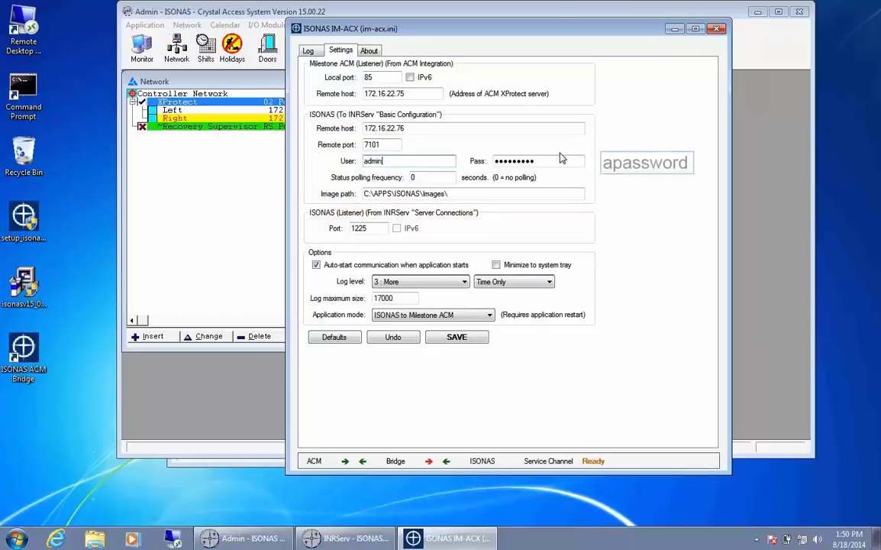
key(Tab)
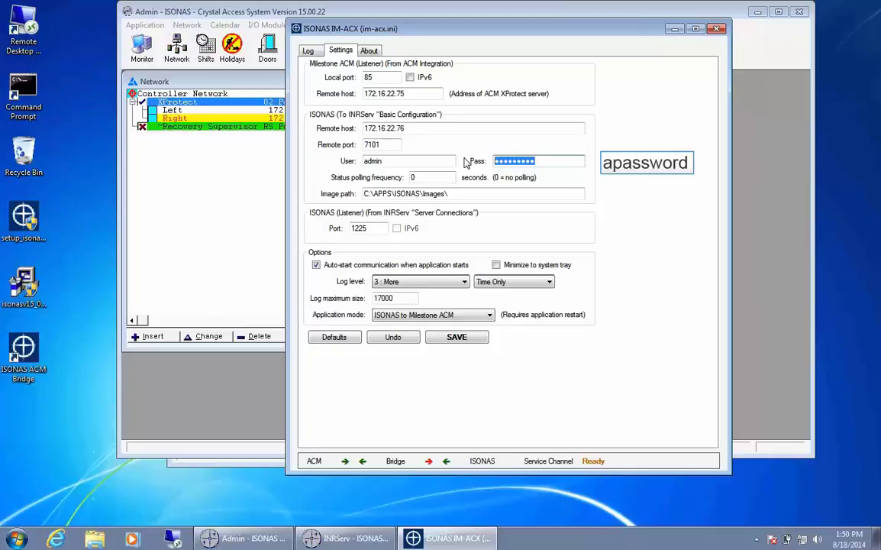
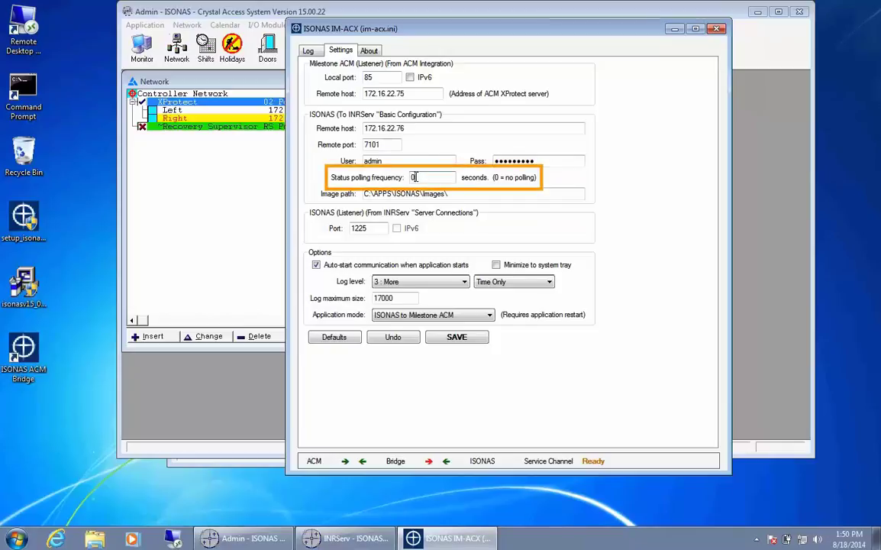
click(426, 178)
key(BackSpace)
text(20)
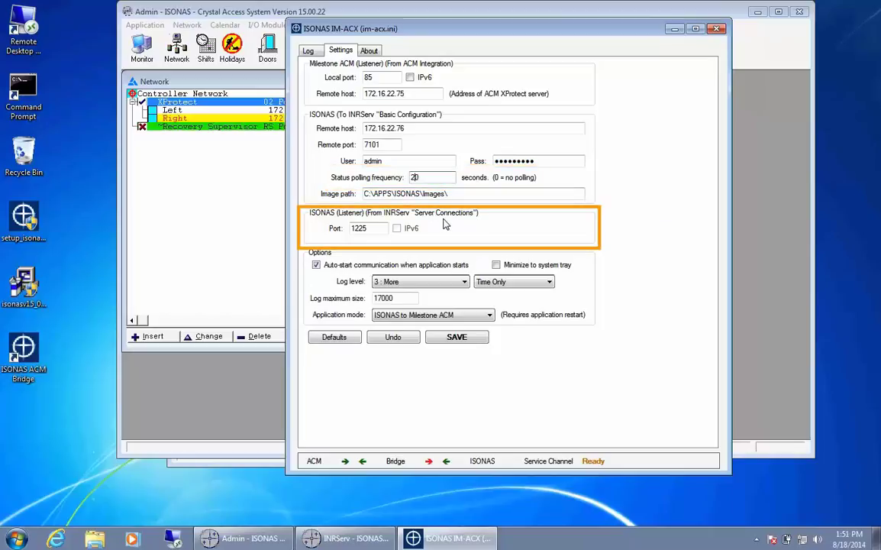
click(382, 227)
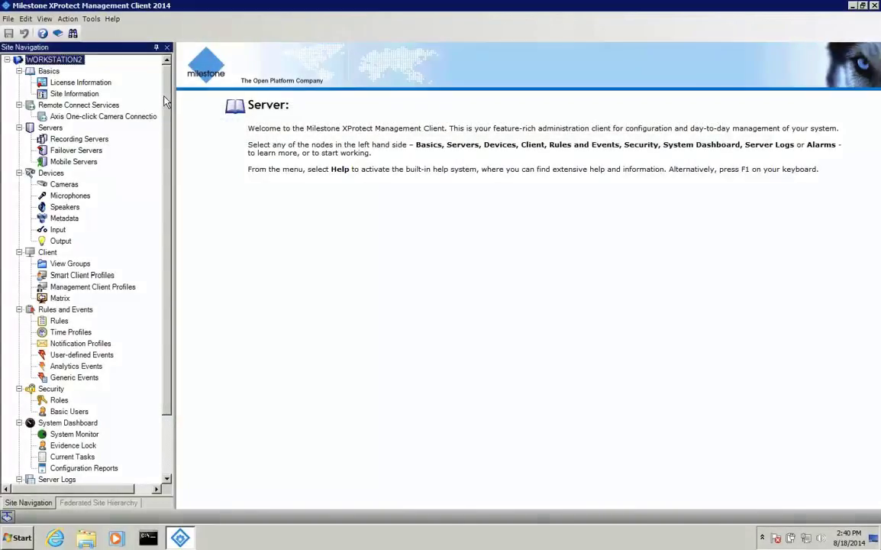
Create a new access control integration named IM-ACX using the MXPB_ACM plug-in.
drag(166, 114, 165, 164)
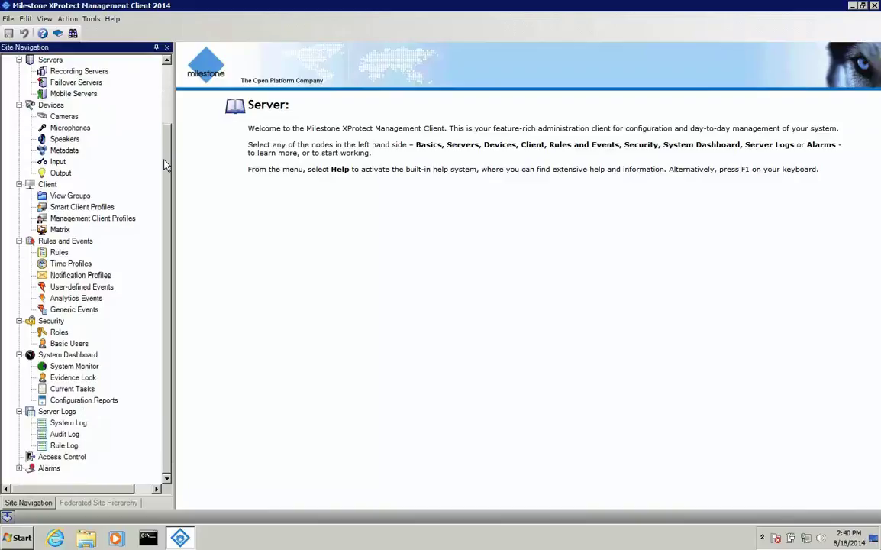
right_click(58, 459)
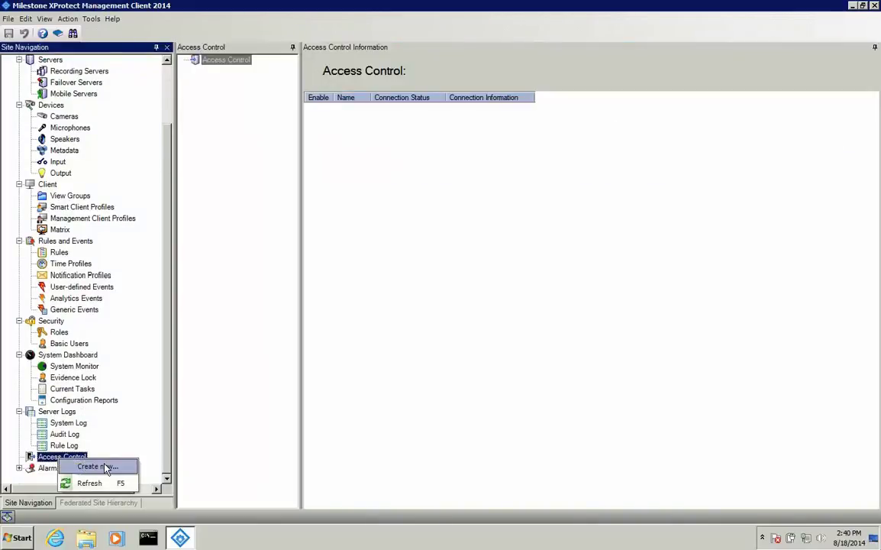
click(107, 466)
text(IM-ACX)
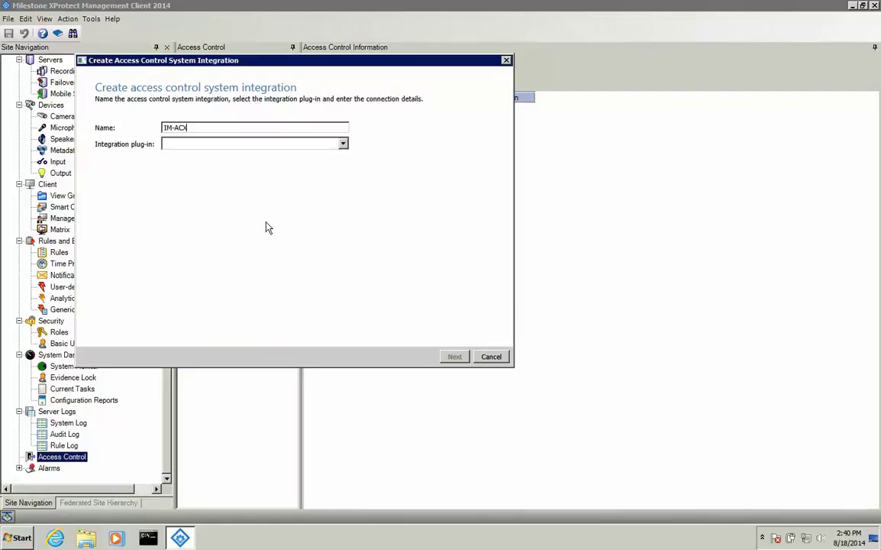
click(343, 143)
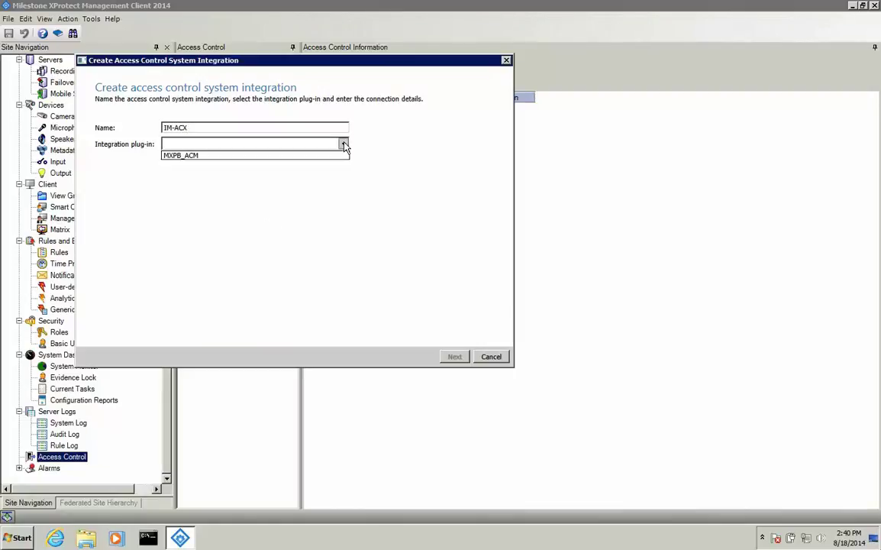
click(228, 155)
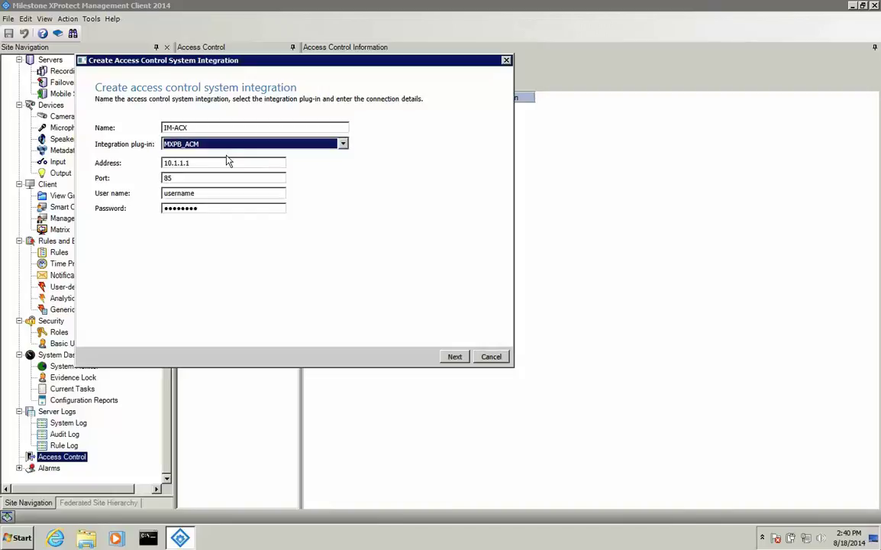
Enter address 172.16.22.76 with the user name and password, connect, and continue.
key(Tab)
text(172.16.22.76)
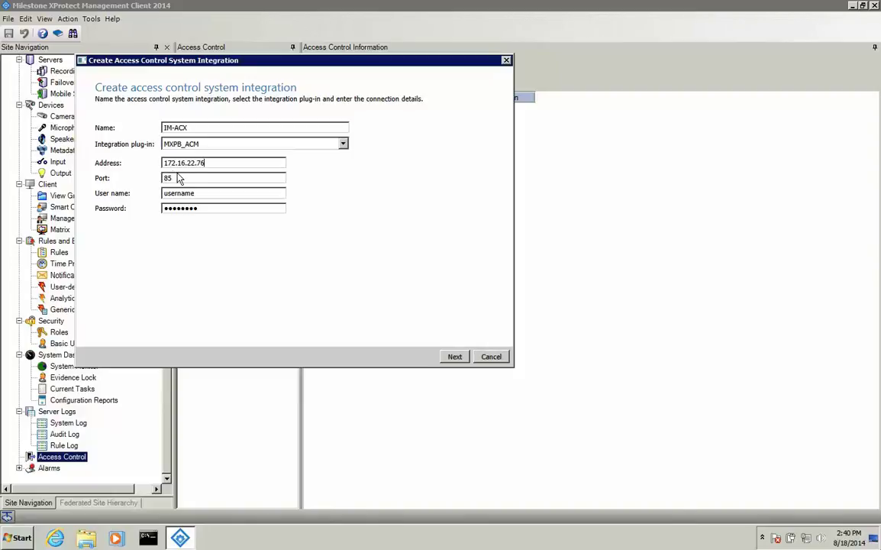
drag(205, 193, 162, 194)
text(Milestone)
drag(210, 208, 162, 214)
key(Return)
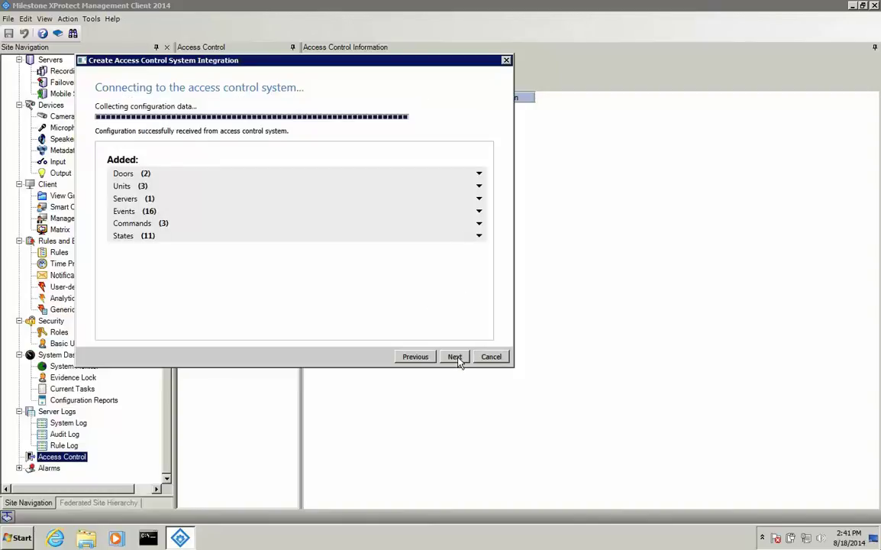
click(456, 357)
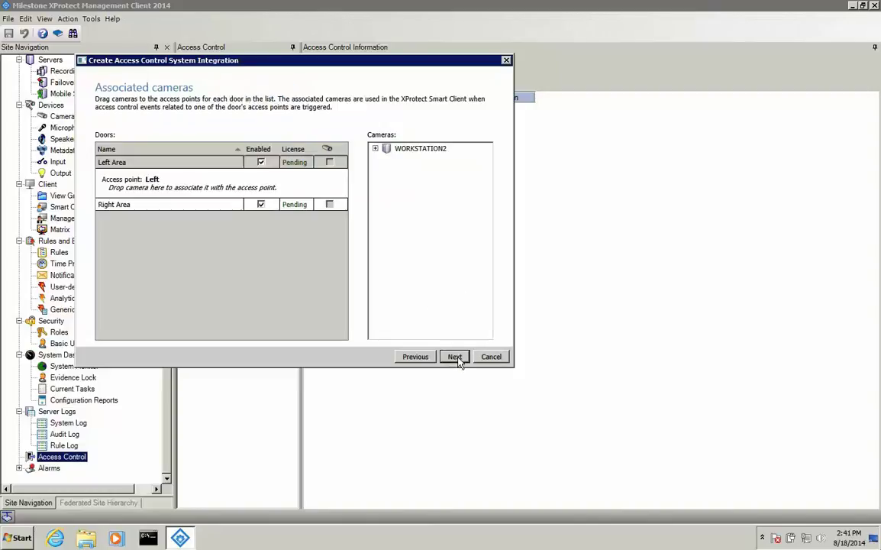
Associate the Axis 1 channel PTZ camera with the Left door and the Mobotix M22M with the Right.
click(375, 148)
click(388, 169)
click(411, 210)
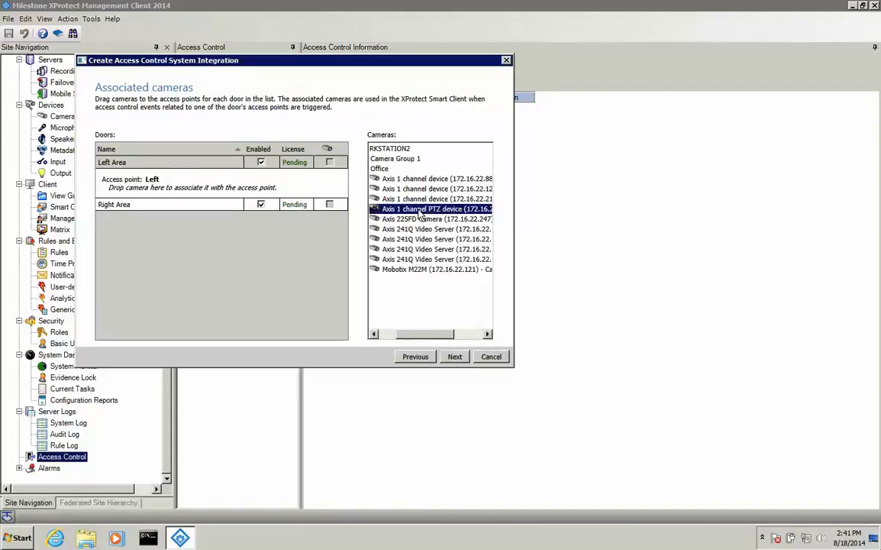
drag(411, 211, 217, 188)
click(197, 213)
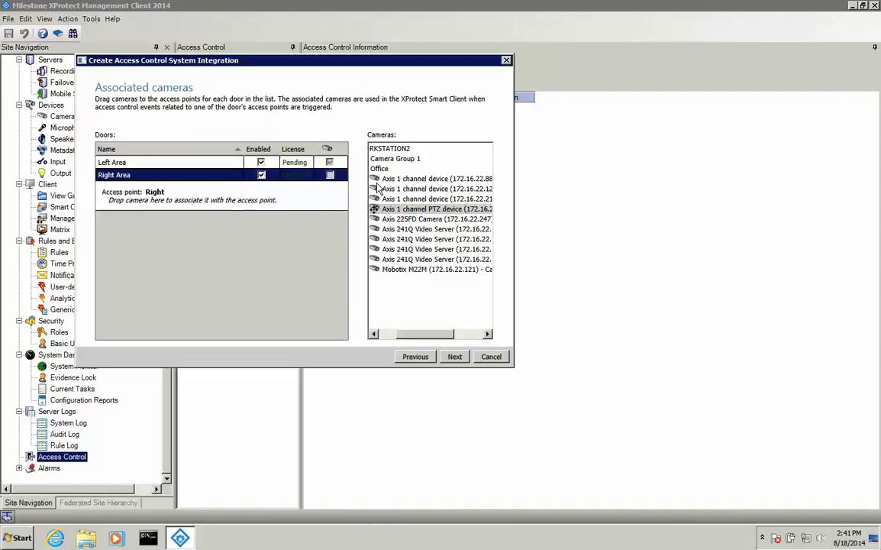
drag(396, 273, 191, 201)
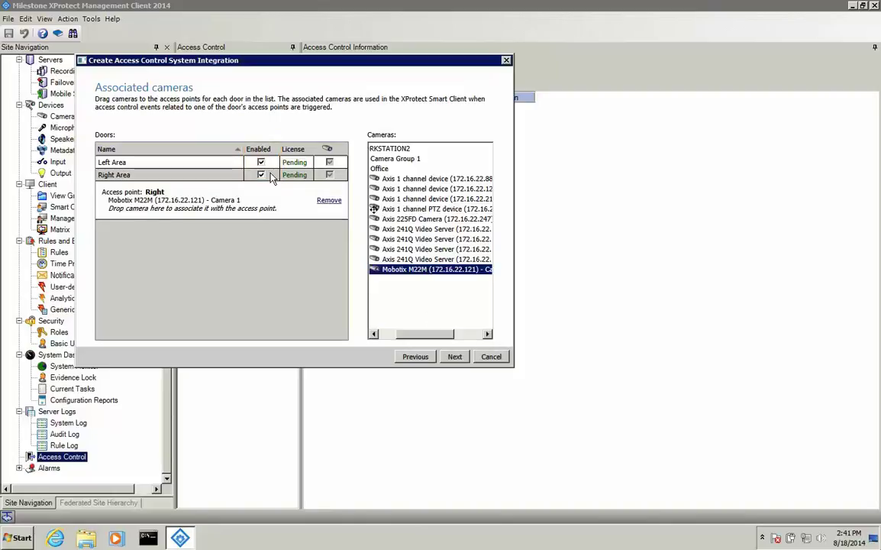
Finish the integration wizard and show the IM-ACX Access Control Events tab.
click(461, 361)
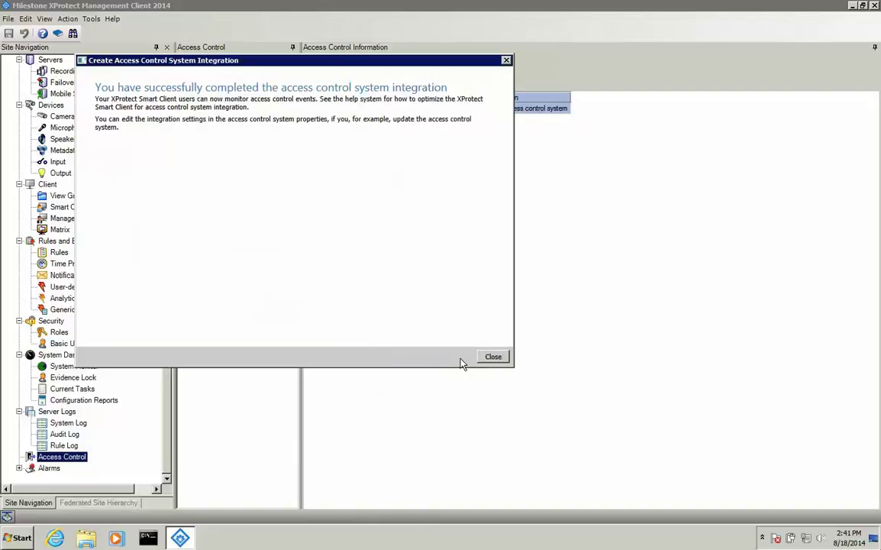
click(493, 358)
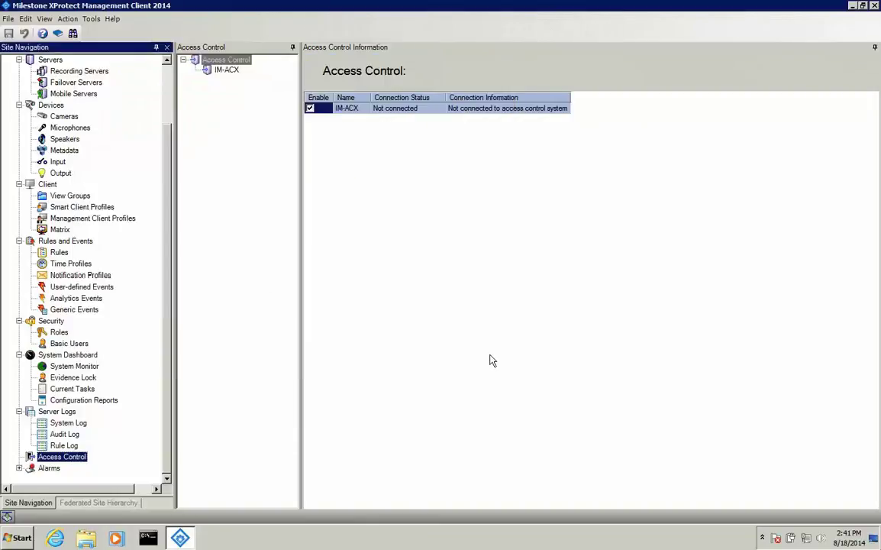
click(226, 71)
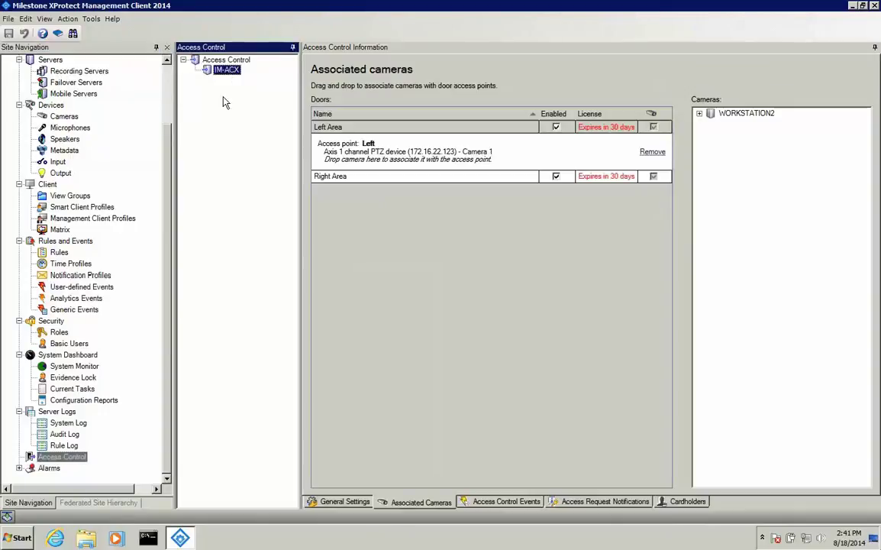
click(517, 507)
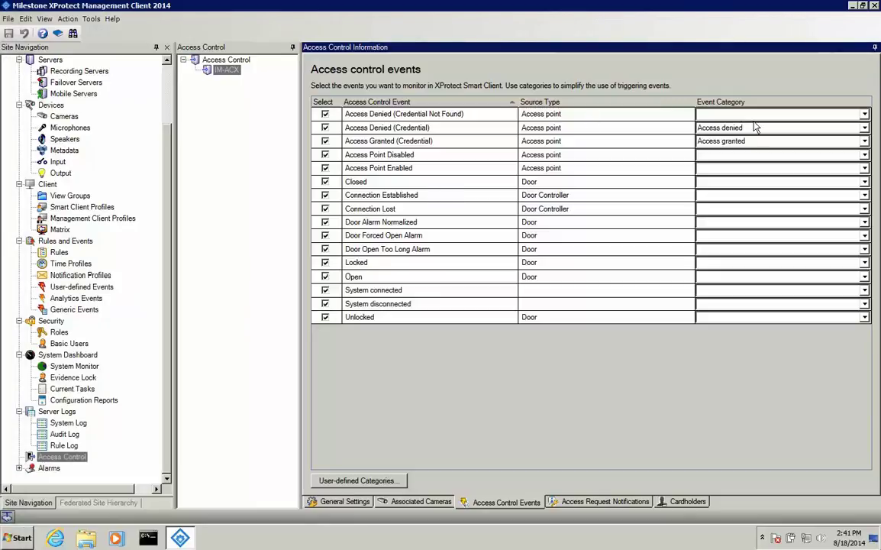
Tick Access denied for Access Denied (Credential Not Found) and add Error to Access Granted (Credential).
click(865, 115)
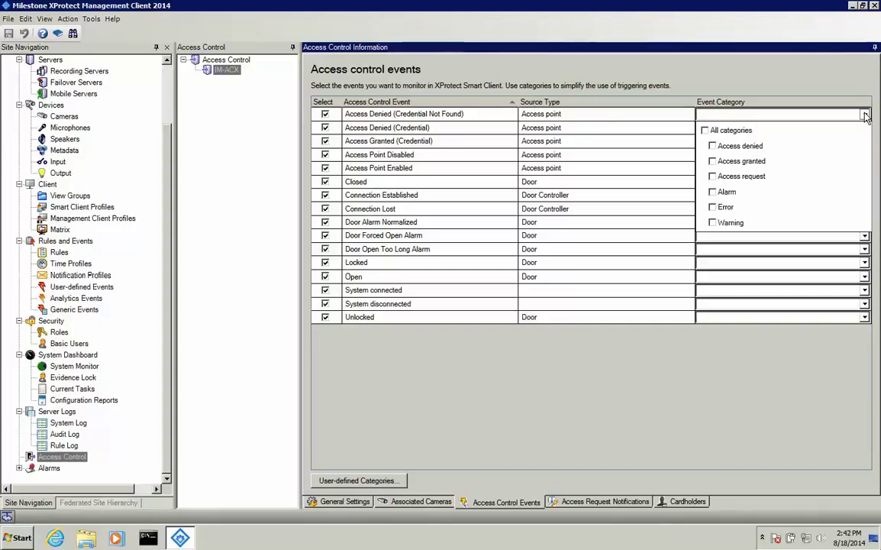
click(712, 146)
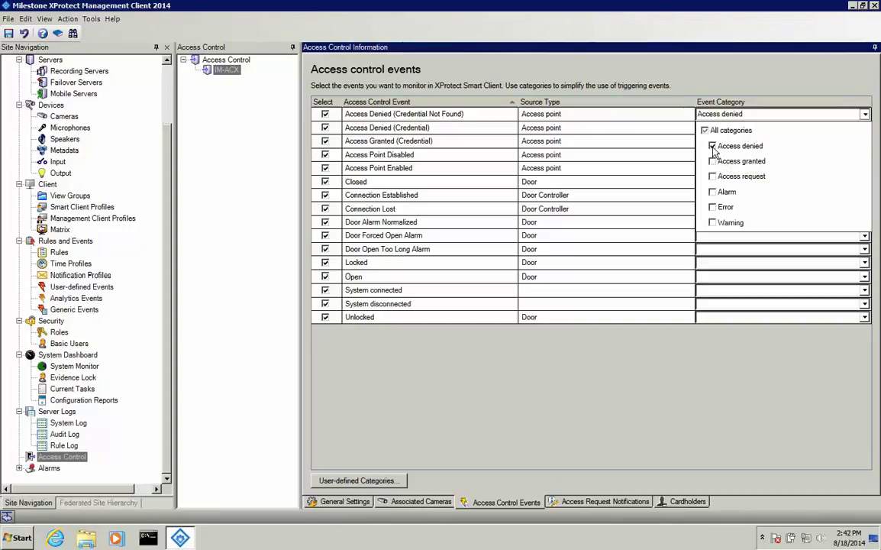
click(675, 113)
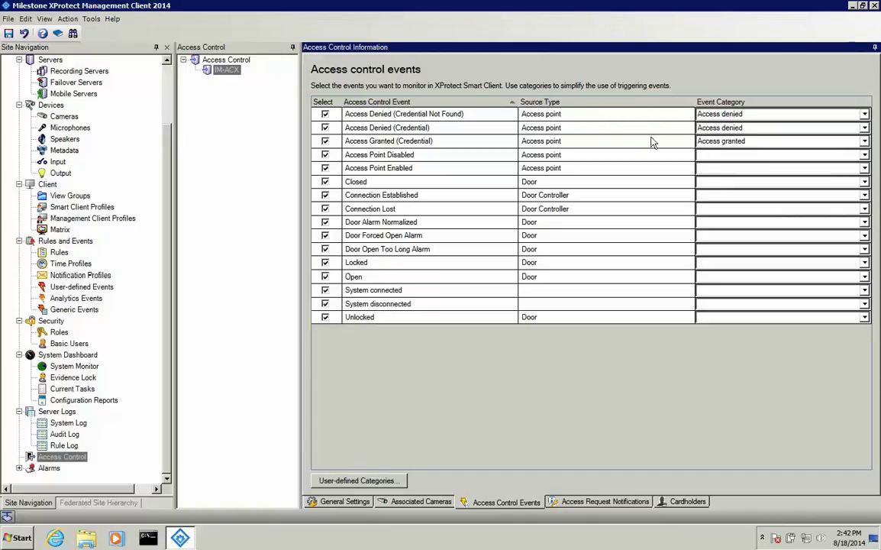
click(777, 139)
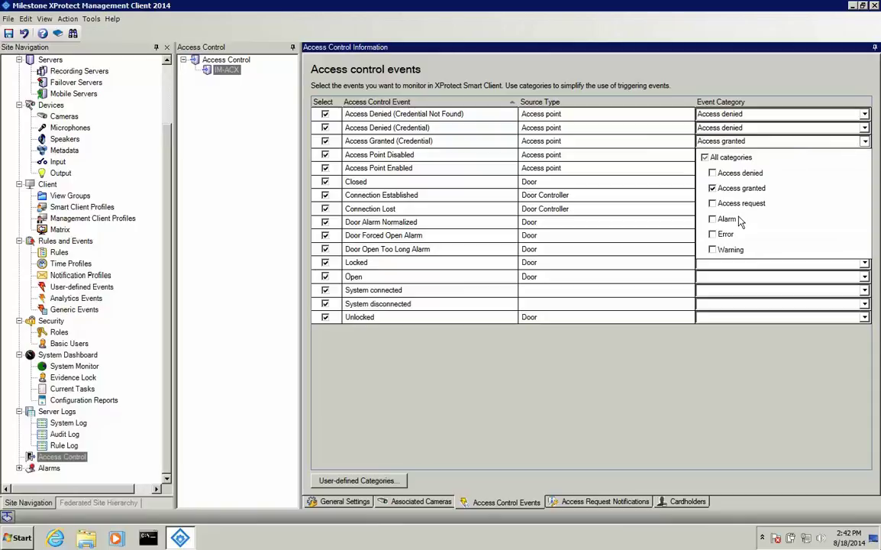
click(713, 235)
click(782, 81)
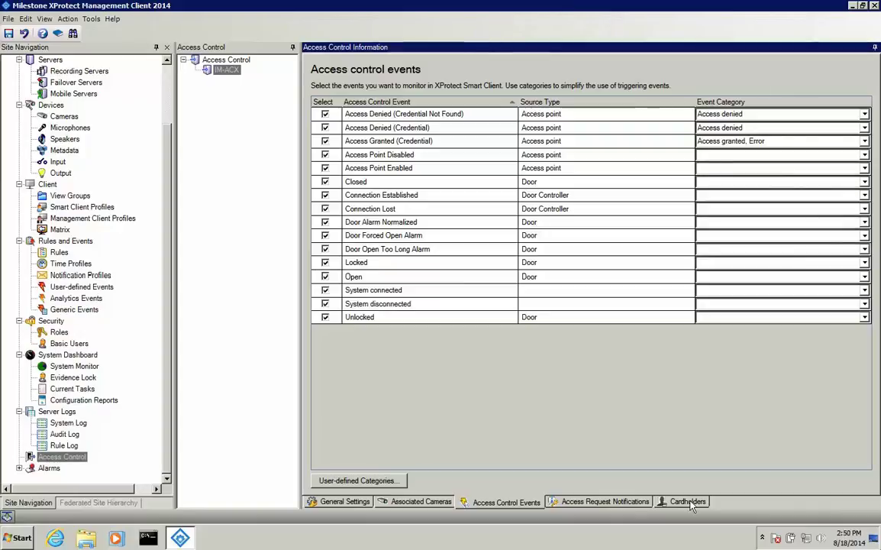
Assign the Badge_01 image as a cardholder's photo on the Cardholders tab.
click(688, 501)
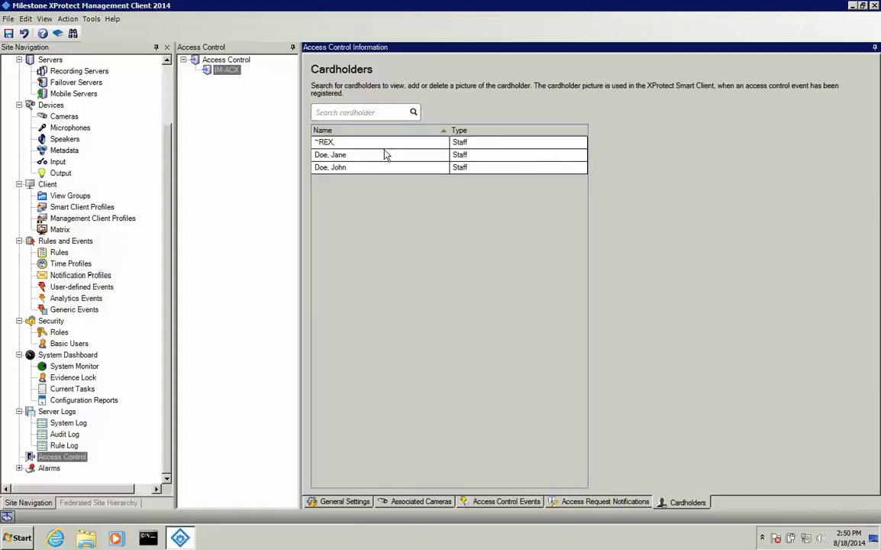
click(352, 168)
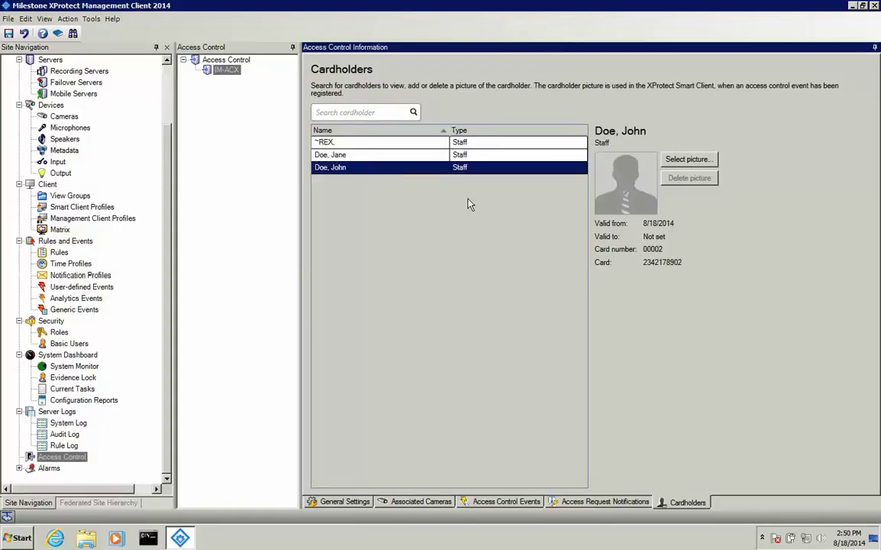
click(704, 160)
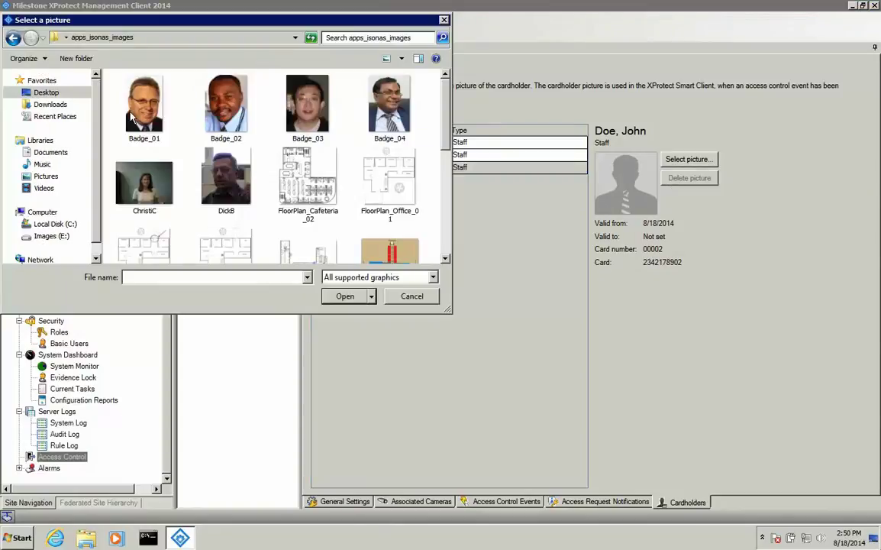
click(153, 113)
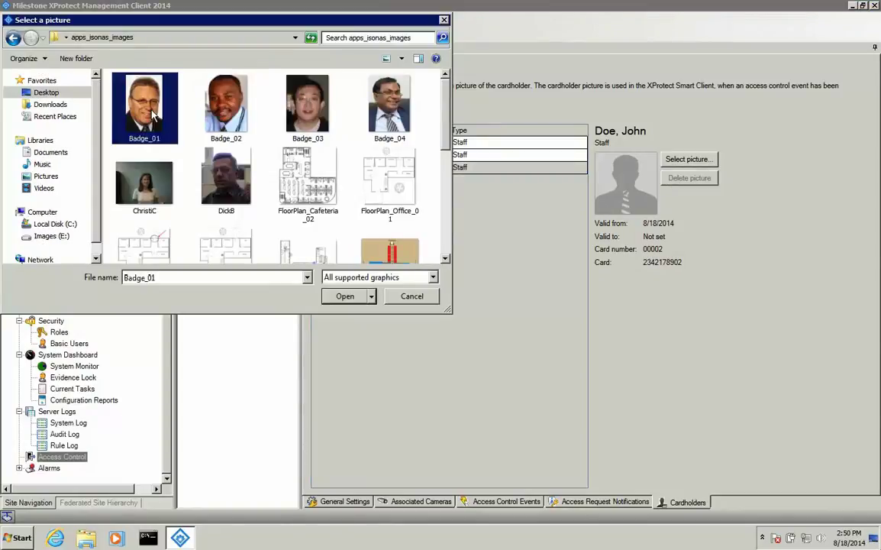
click(346, 297)
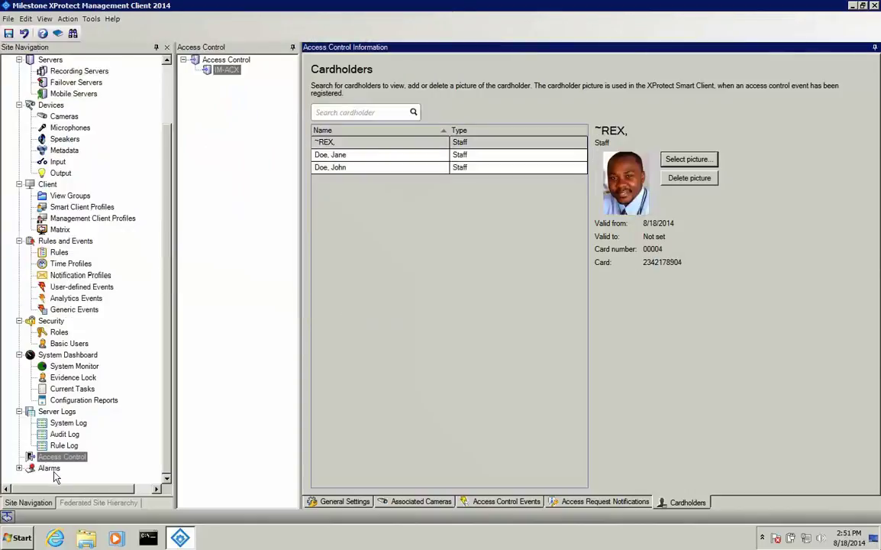
click(52, 470)
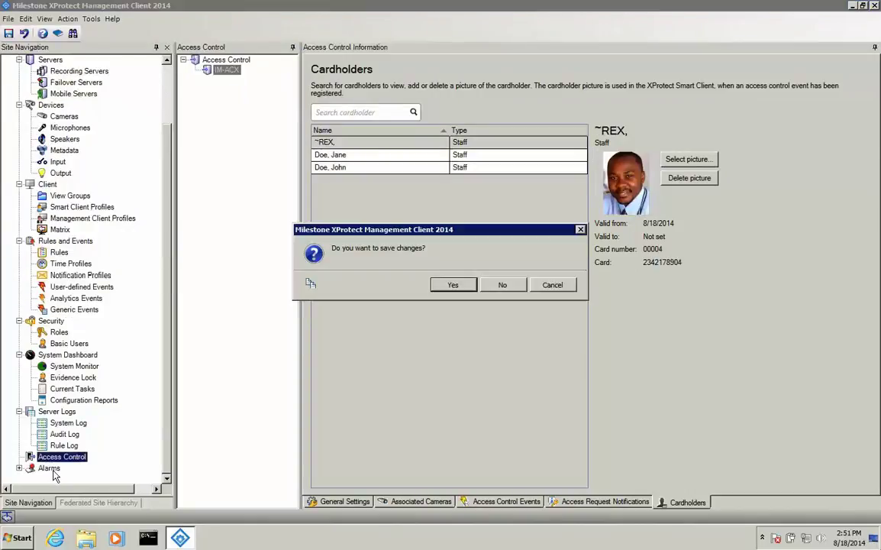
Save the access control changes and add a new alarm definition named Access Granted.
click(454, 285)
click(86, 446)
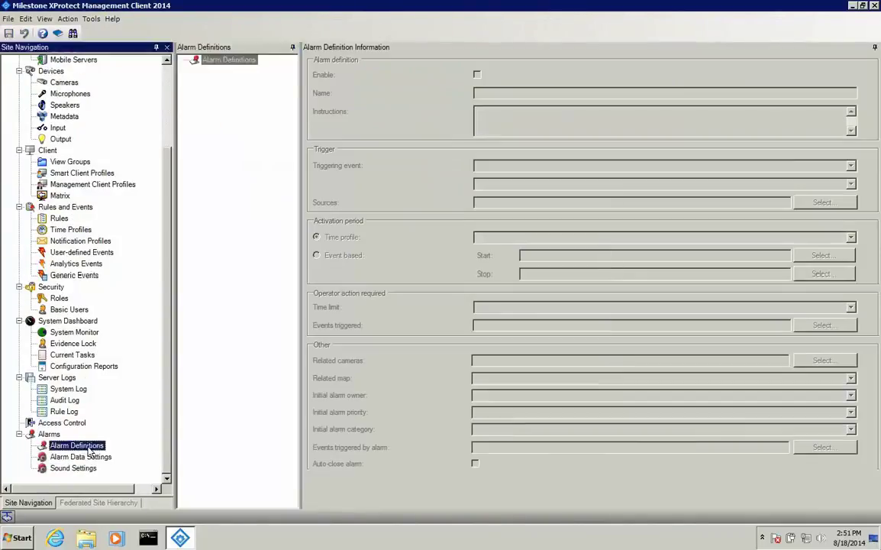
right_click(225, 78)
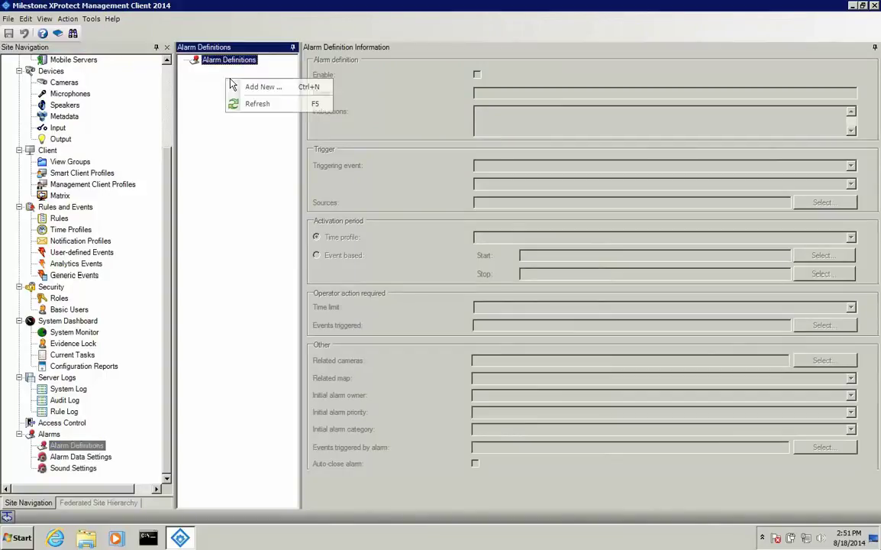
click(252, 88)
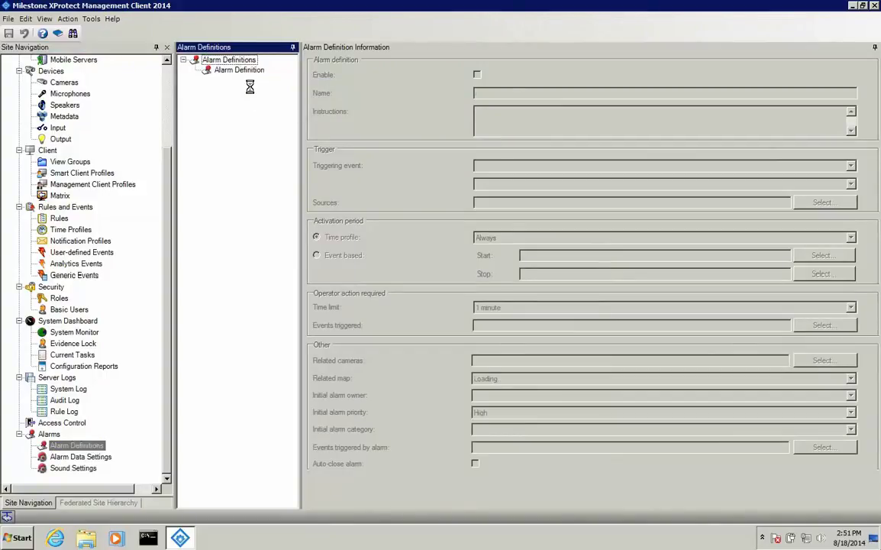
drag(527, 91, 464, 94)
text(Access Granted)
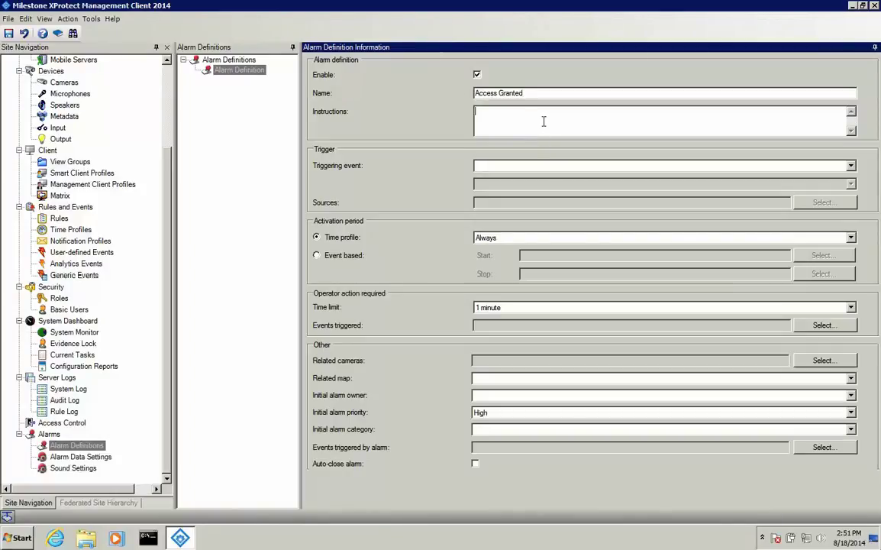
Trigger the alarm on the Access granted event category for all doors, and save it.
click(853, 168)
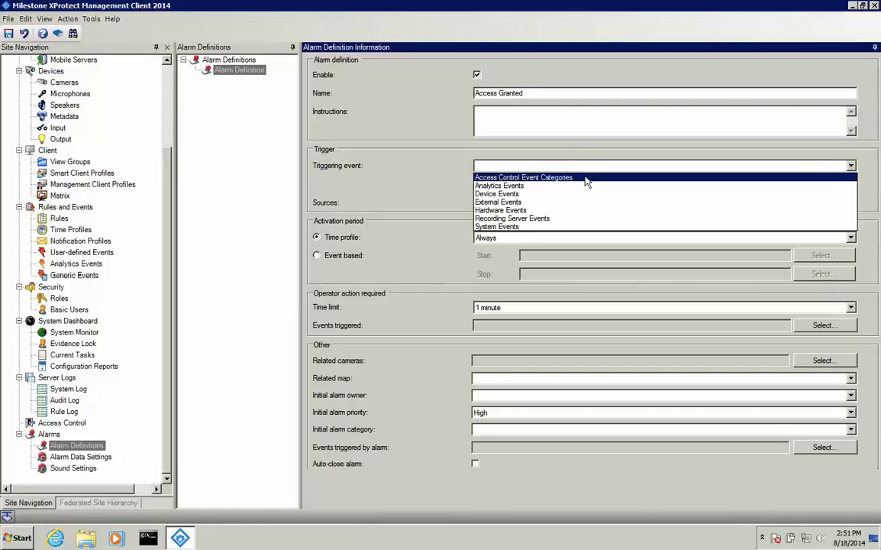
click(586, 178)
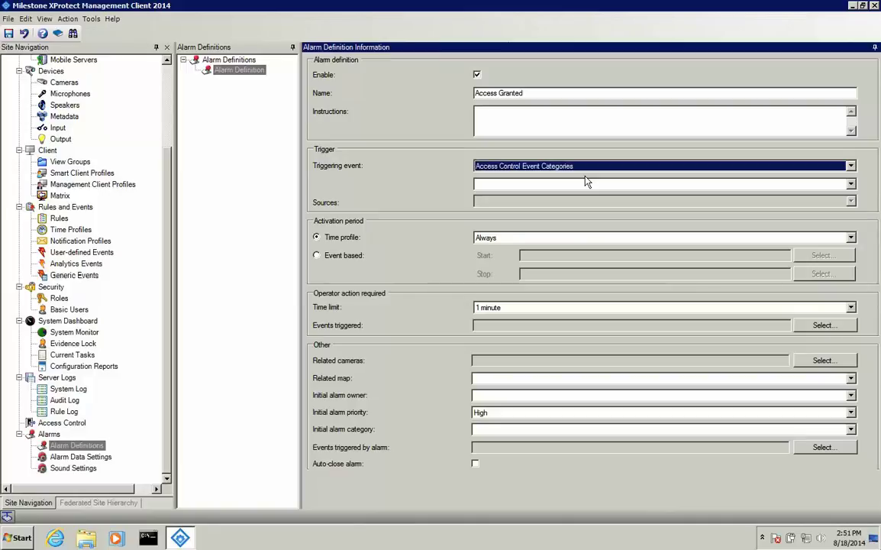
click(850, 186)
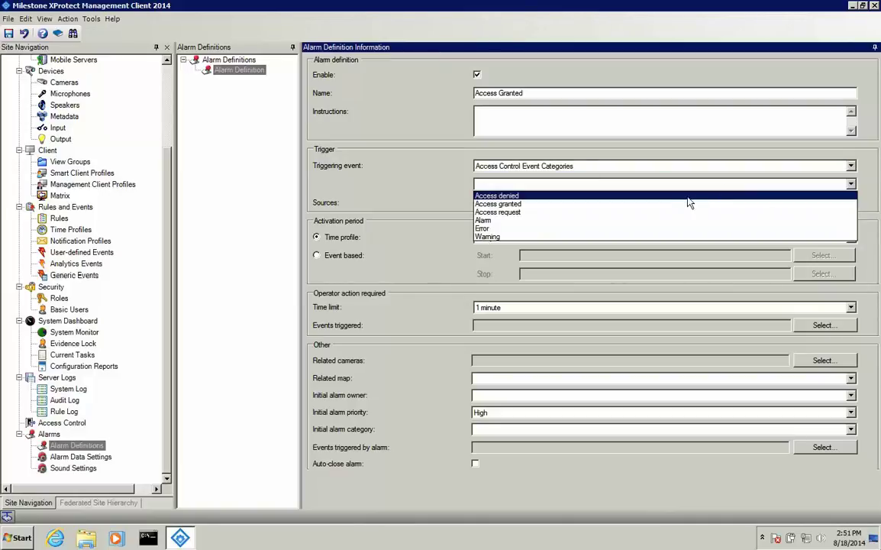
click(599, 205)
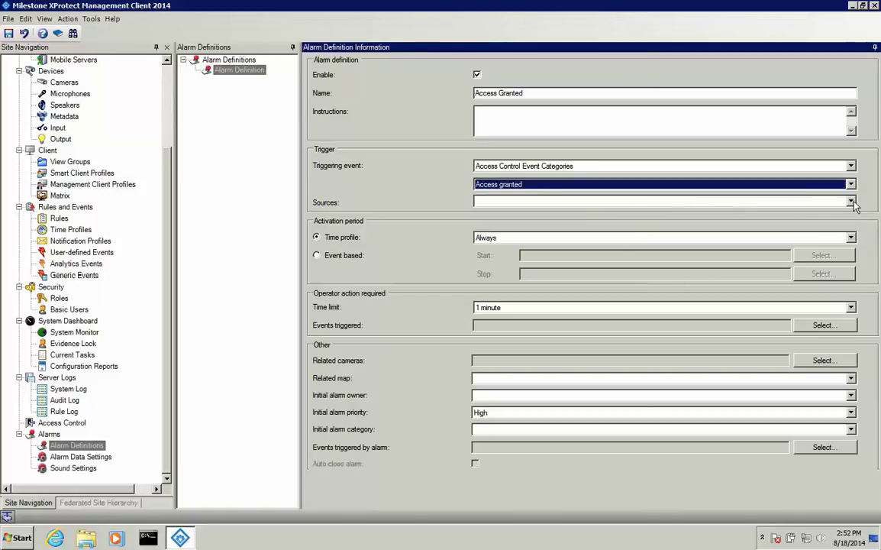
click(852, 203)
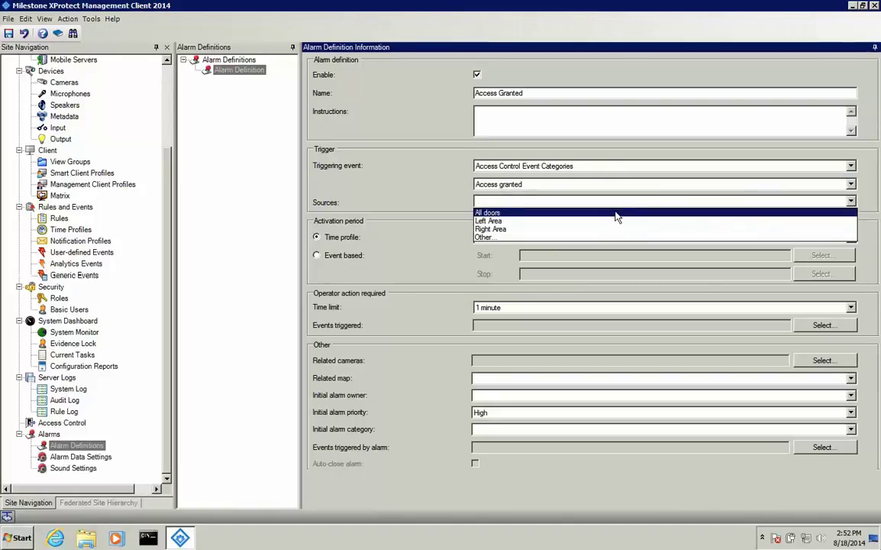
click(501, 214)
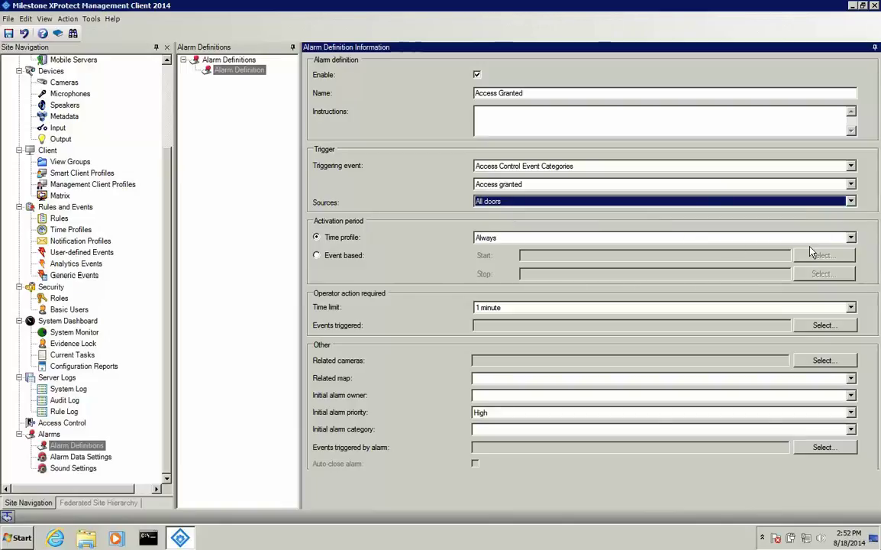
click(434, 286)
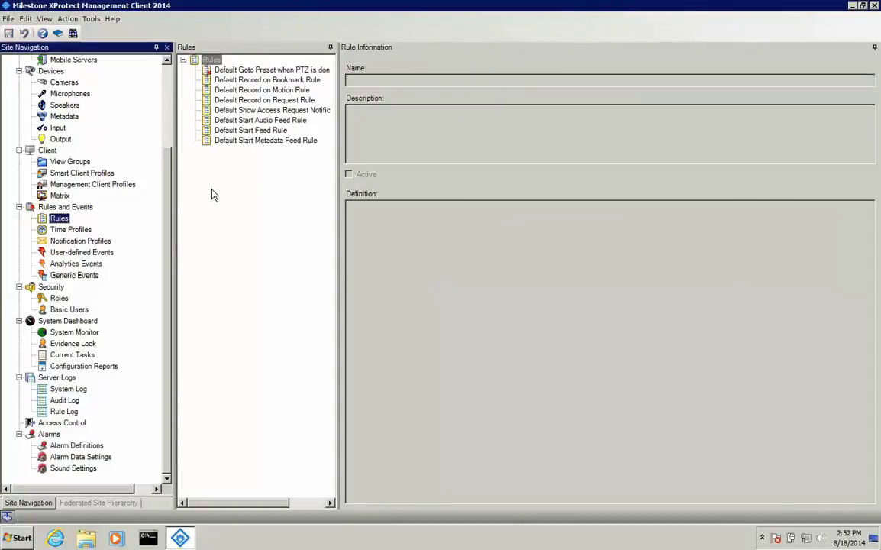
Create a new rule named 'Access Granted'.
right_click(212, 191)
click(246, 217)
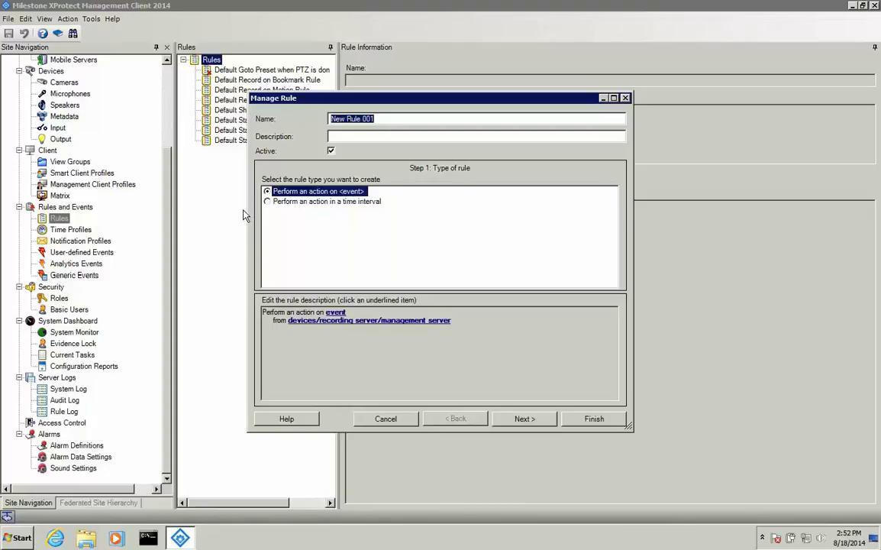
text(Access Granted)
Set the rule's triggering event to Access Granted (Credential) under Access Control Events.
click(337, 312)
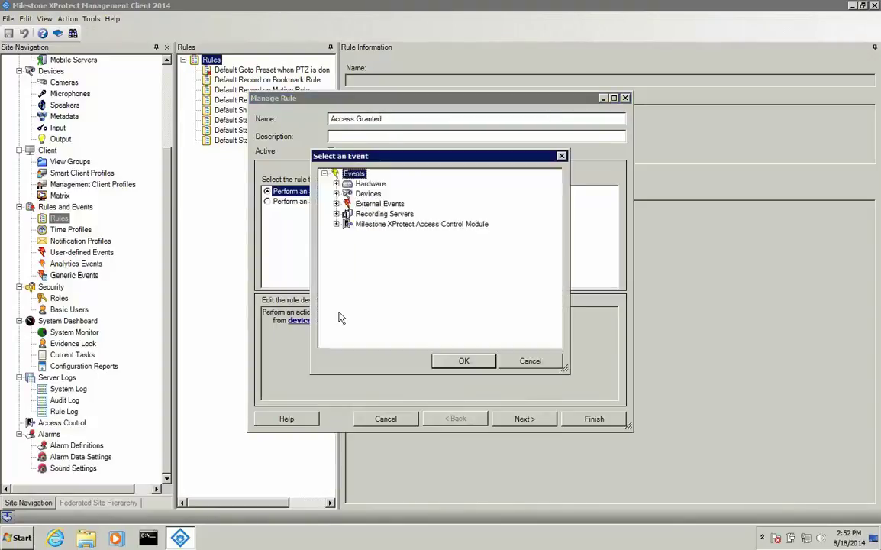
click(336, 225)
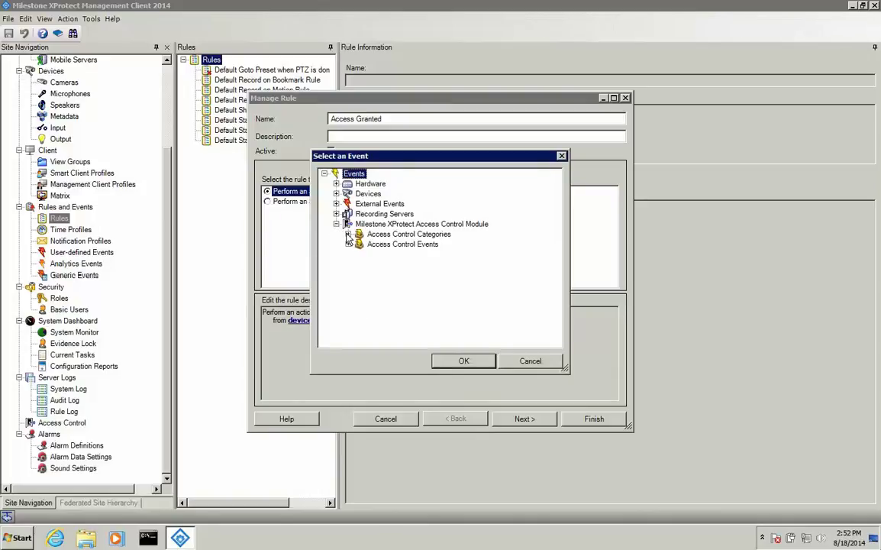
click(348, 244)
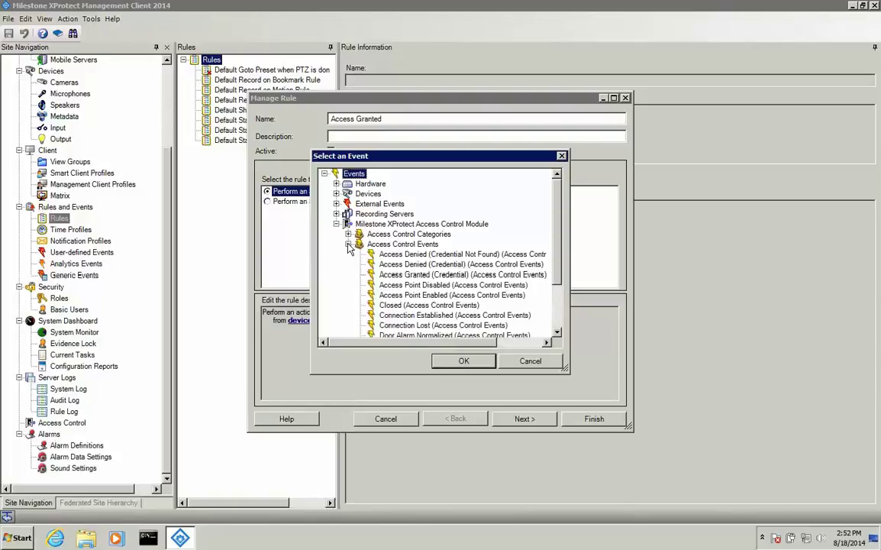
click(413, 277)
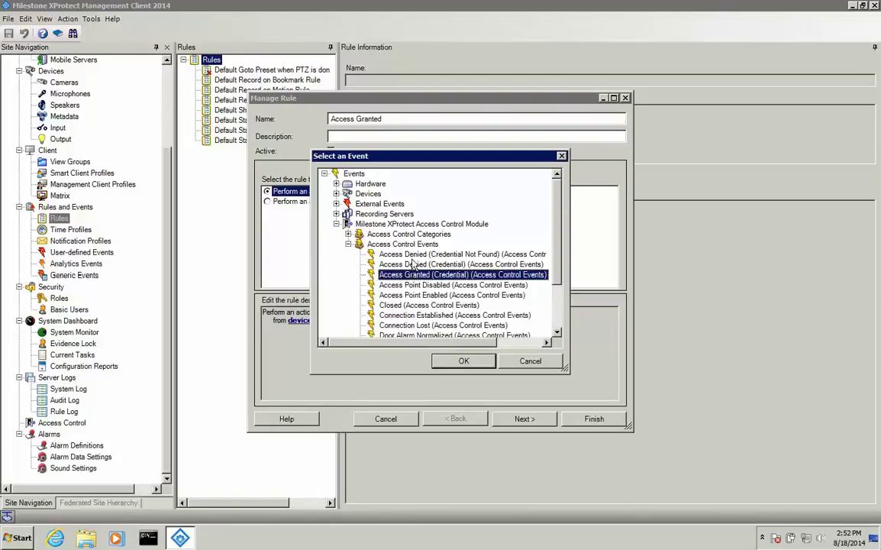
click(348, 234)
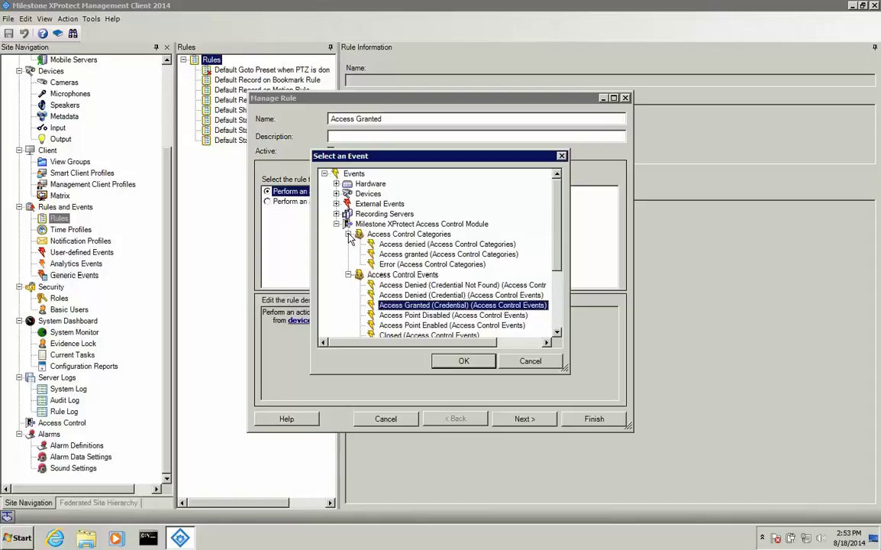
click(348, 234)
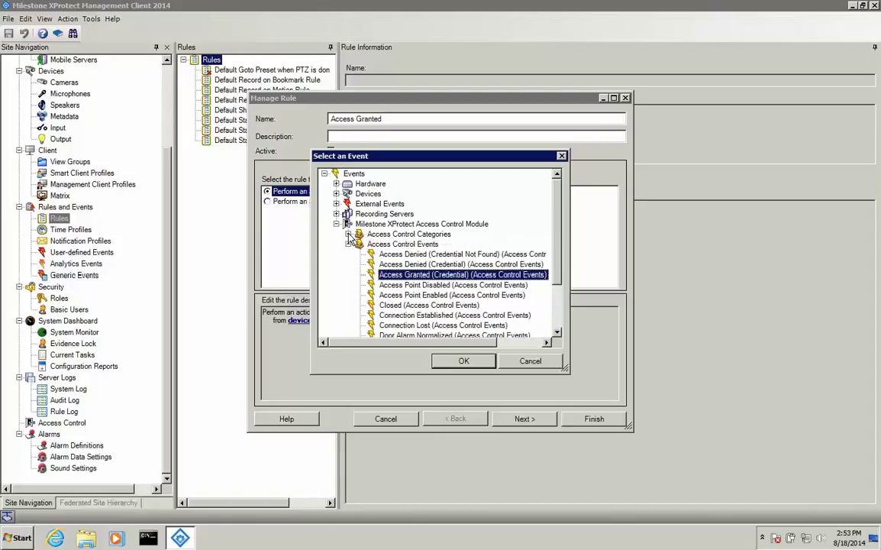
click(451, 363)
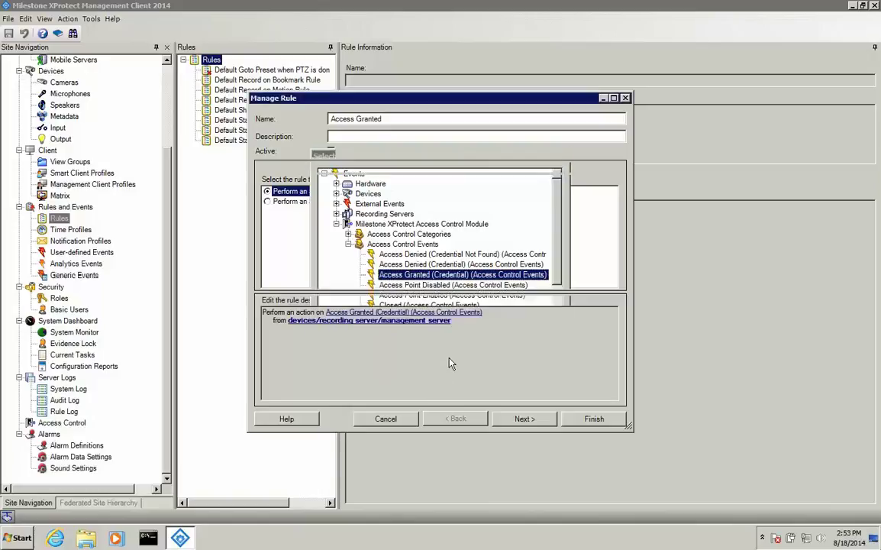
Add the Left and Right doors from IM-ACX > CrystalMatrix01 as the rule's event sources.
click(317, 322)
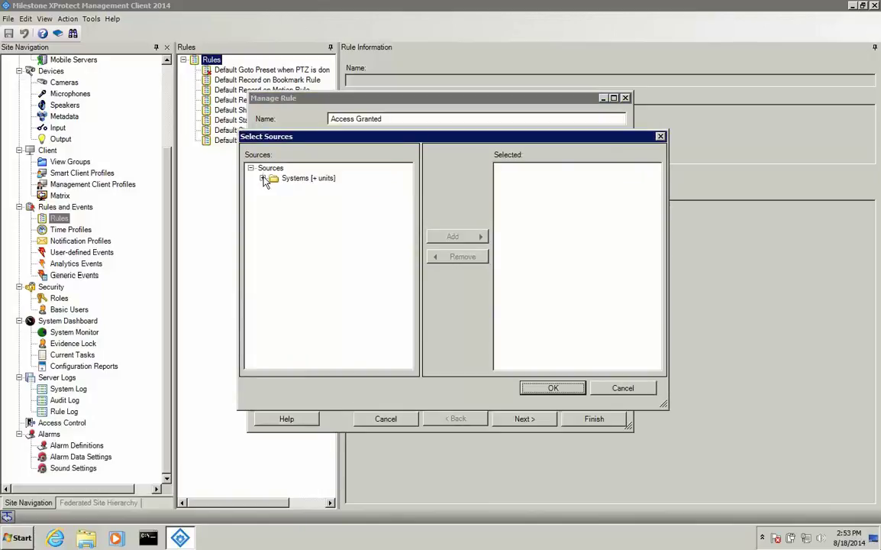
click(263, 178)
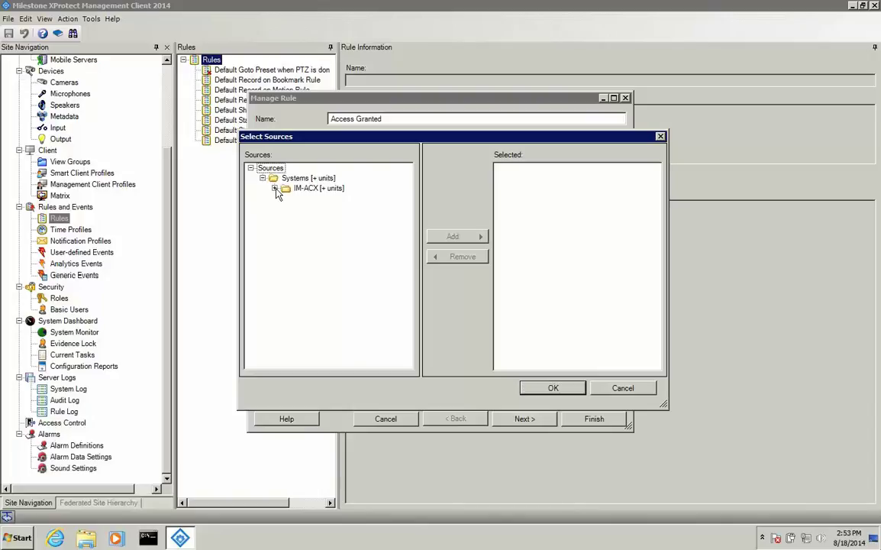
click(274, 188)
click(286, 198)
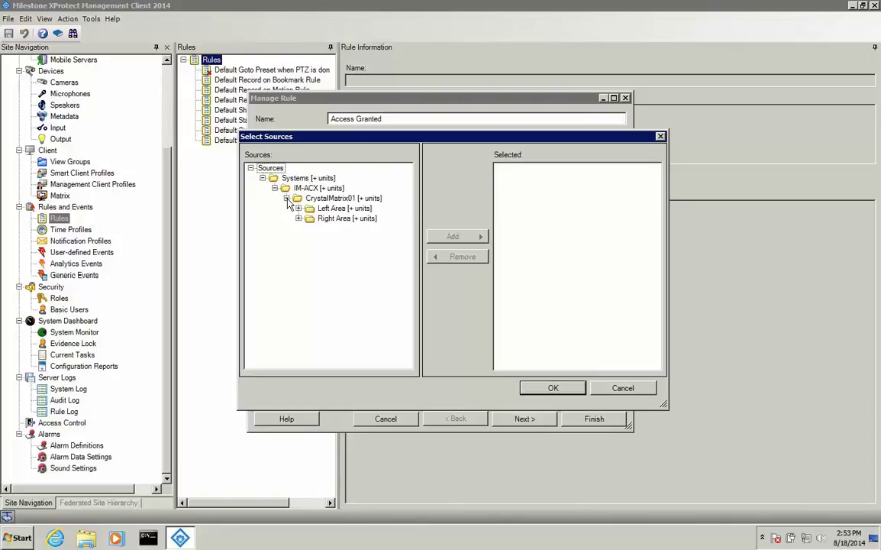
click(298, 208)
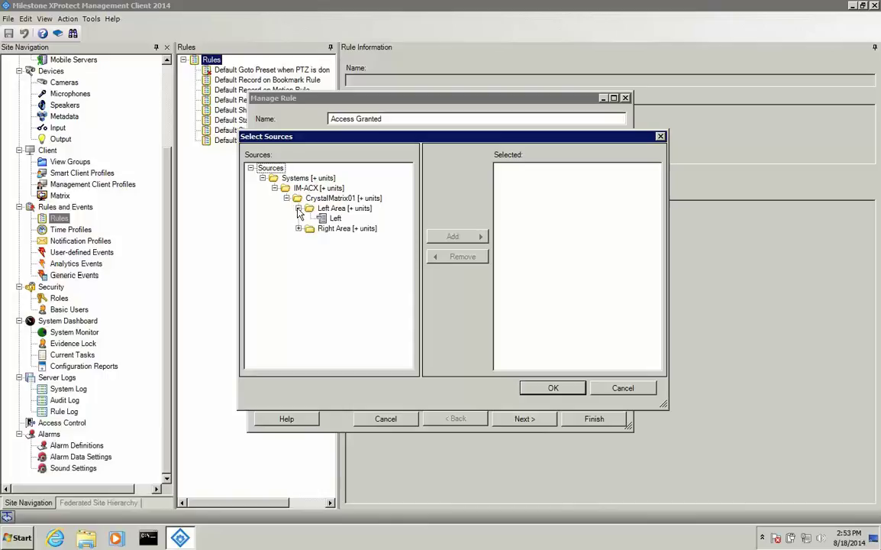
click(334, 218)
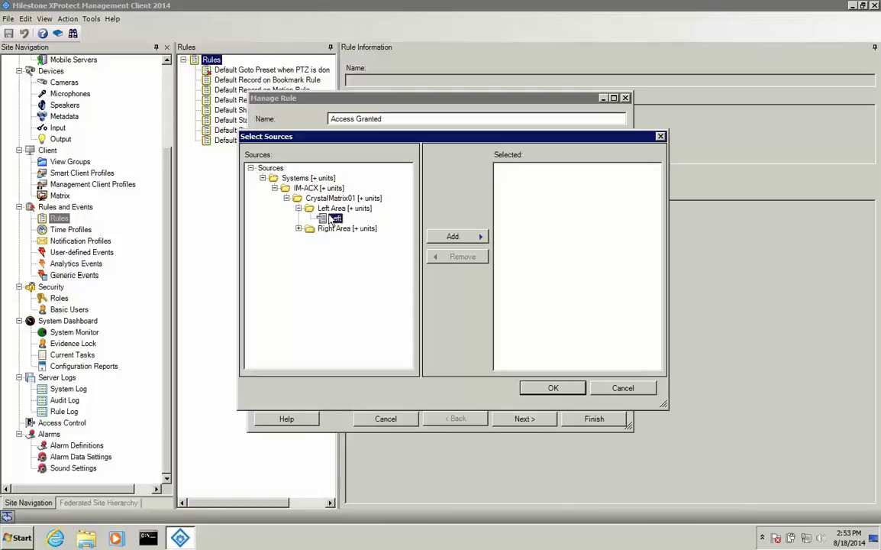
click(478, 237)
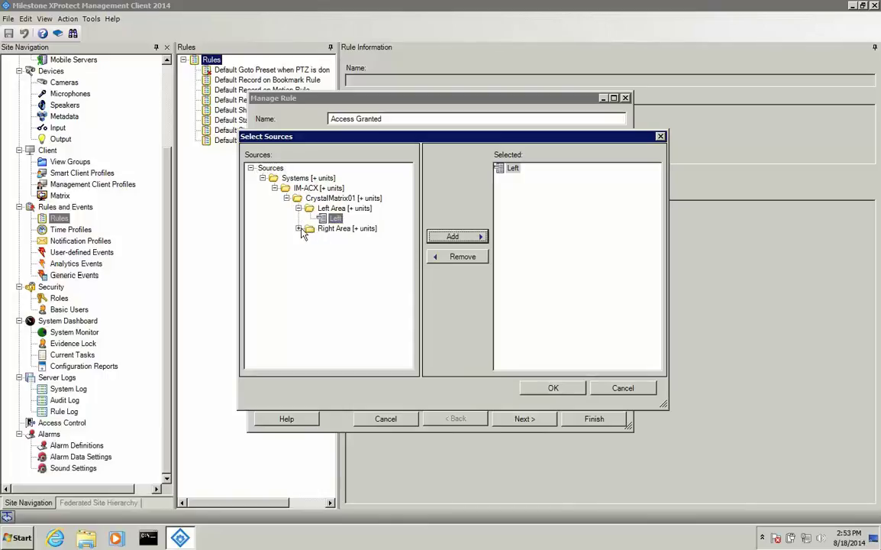
click(298, 228)
click(337, 238)
click(451, 237)
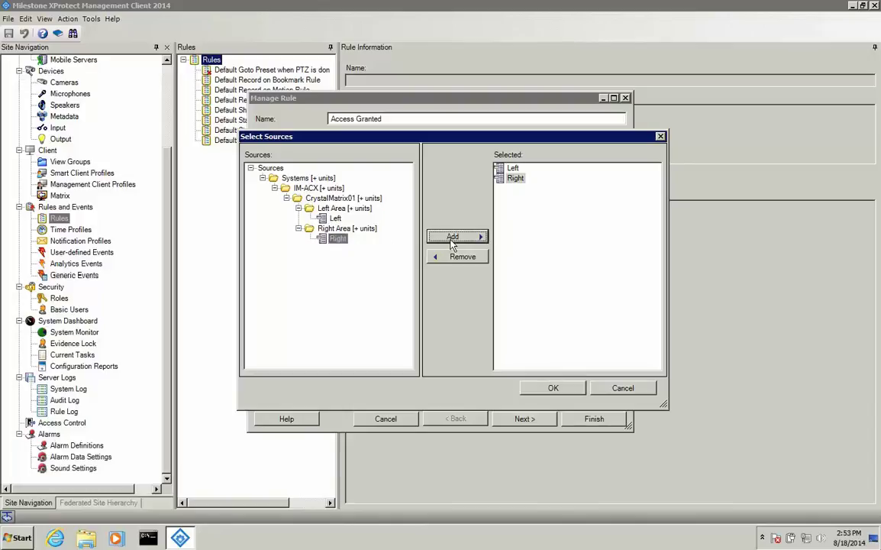
click(537, 391)
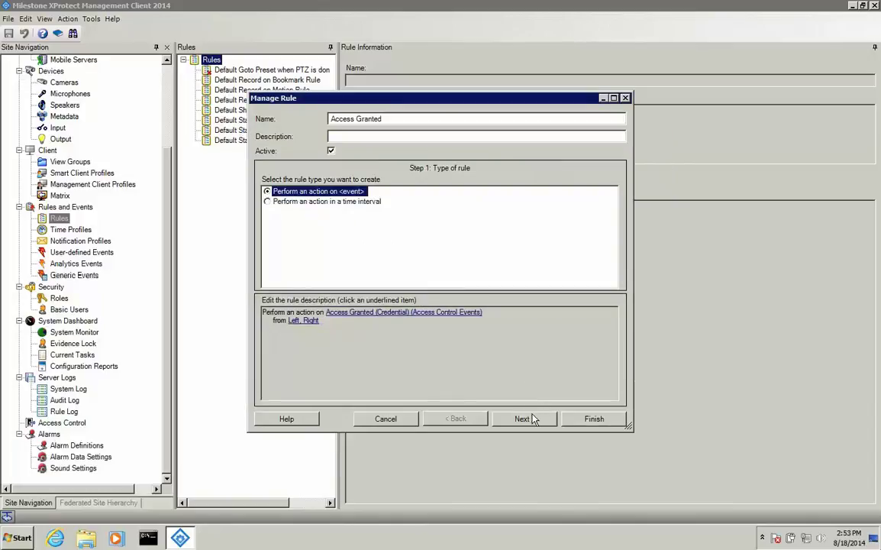
Add a Show access request notification action using Built-in Access Request Notification, then finish the rule.
click(525, 419)
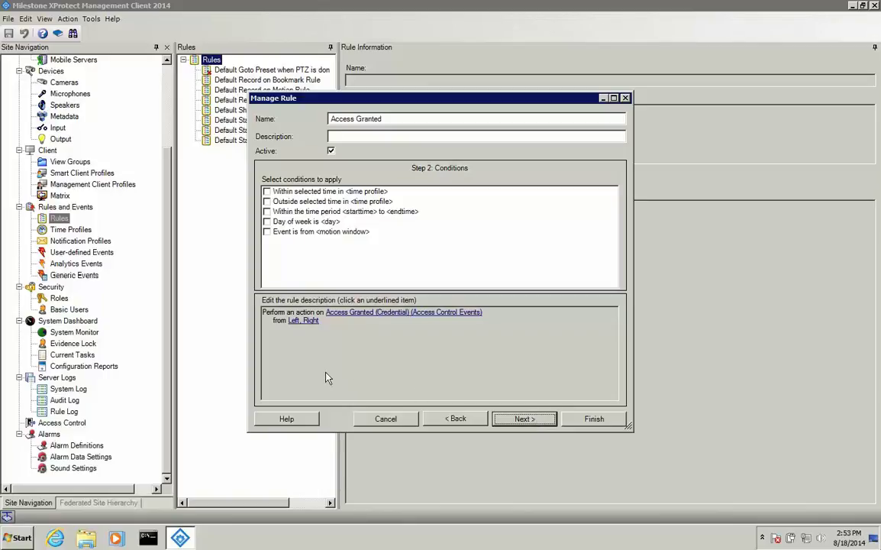
click(541, 423)
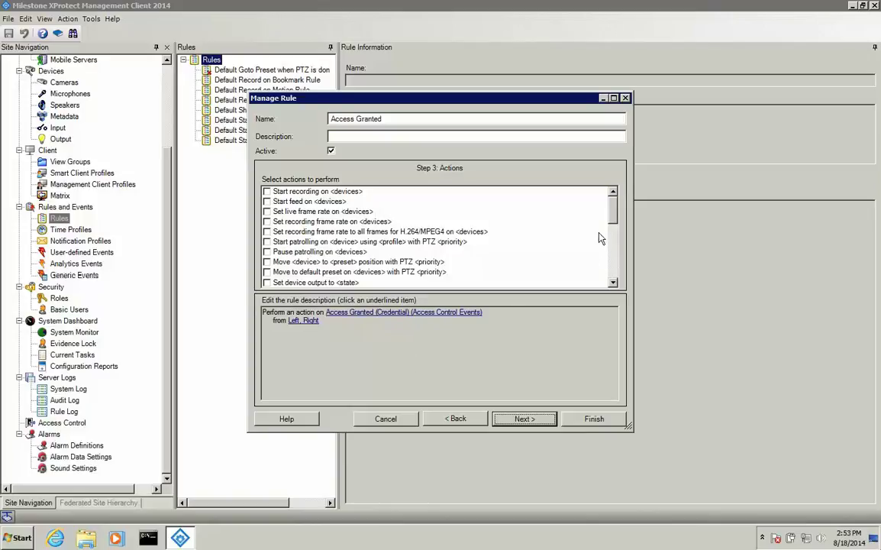
drag(613, 222, 613, 276)
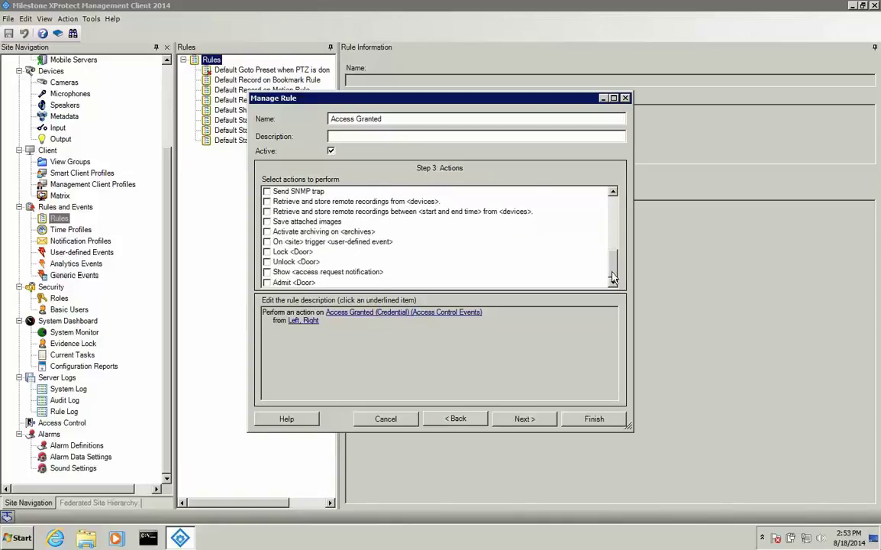
click(267, 272)
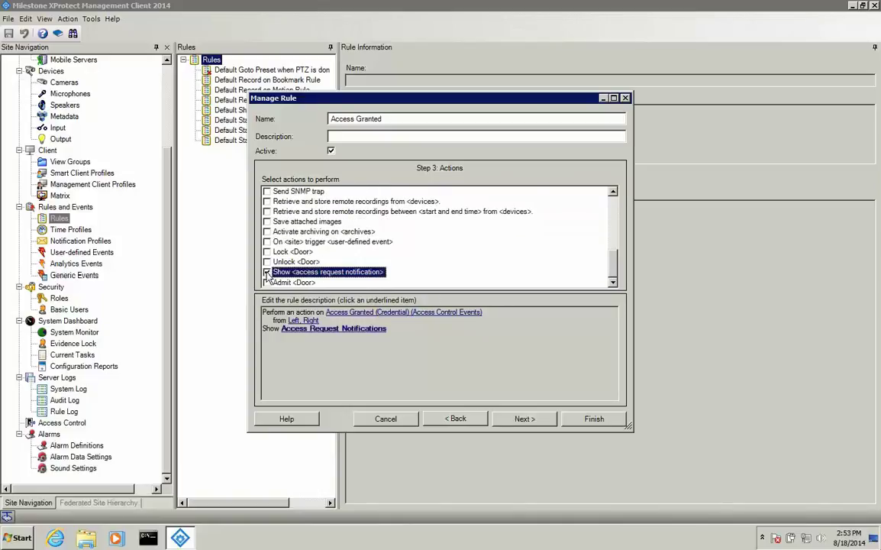
click(336, 328)
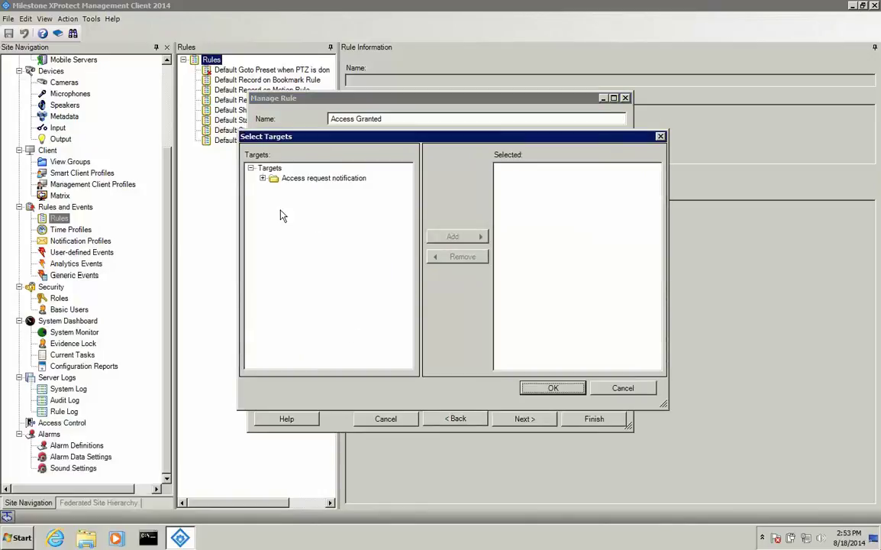
click(262, 179)
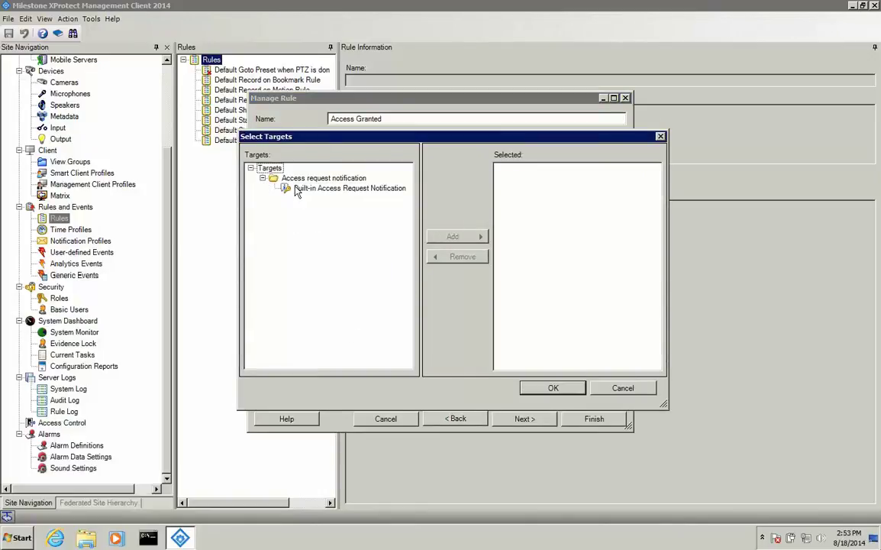
click(348, 188)
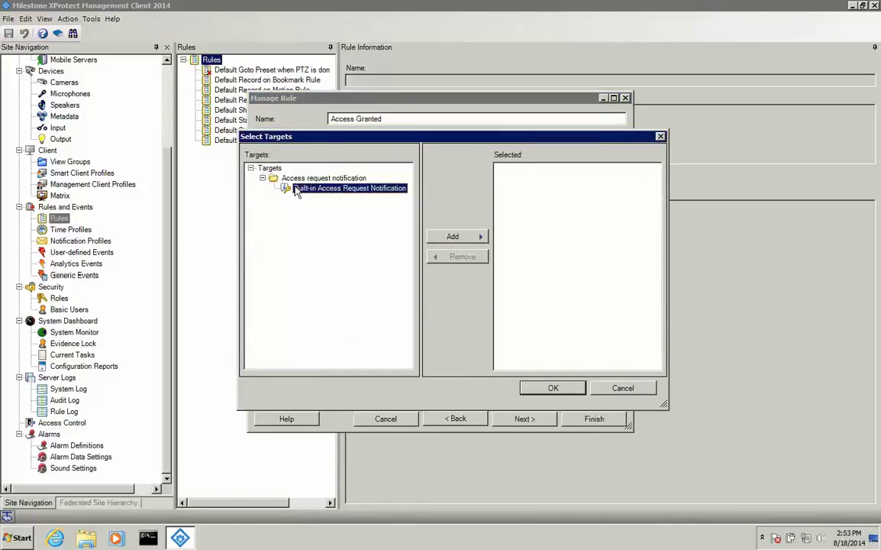
click(464, 238)
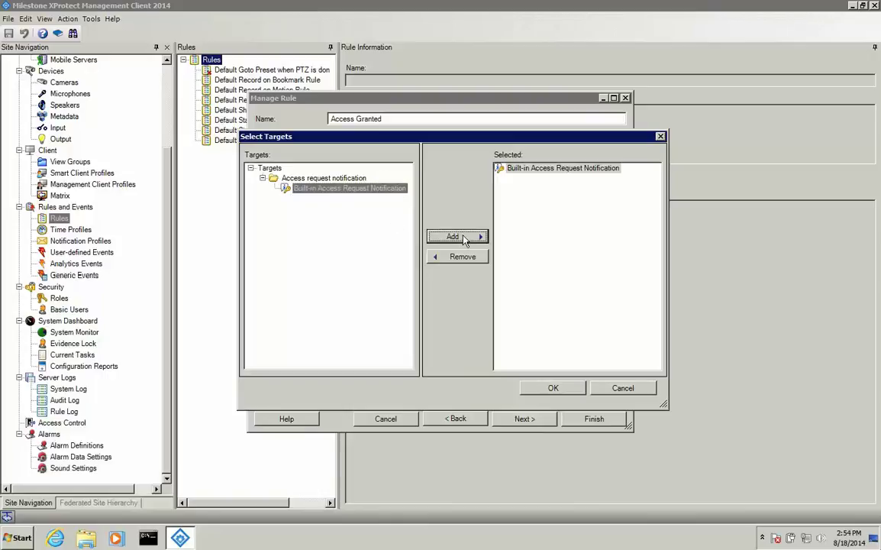
click(557, 388)
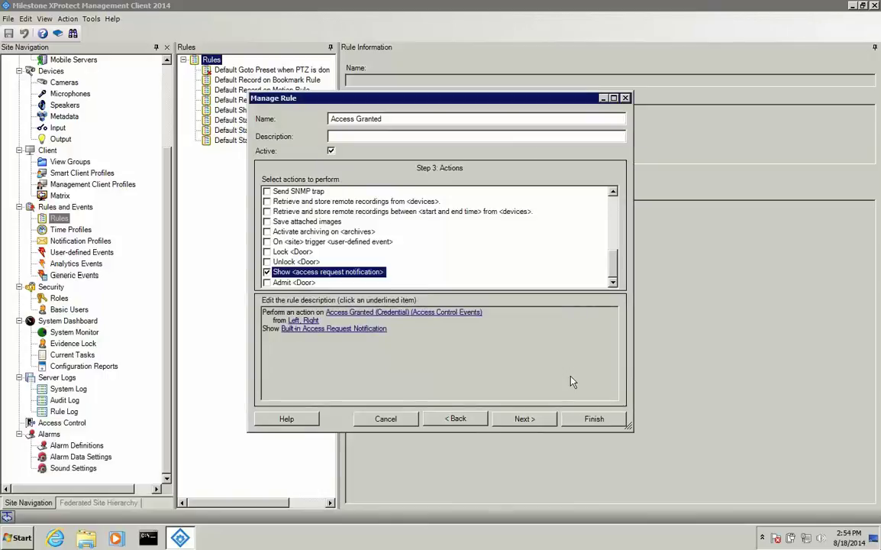
click(523, 418)
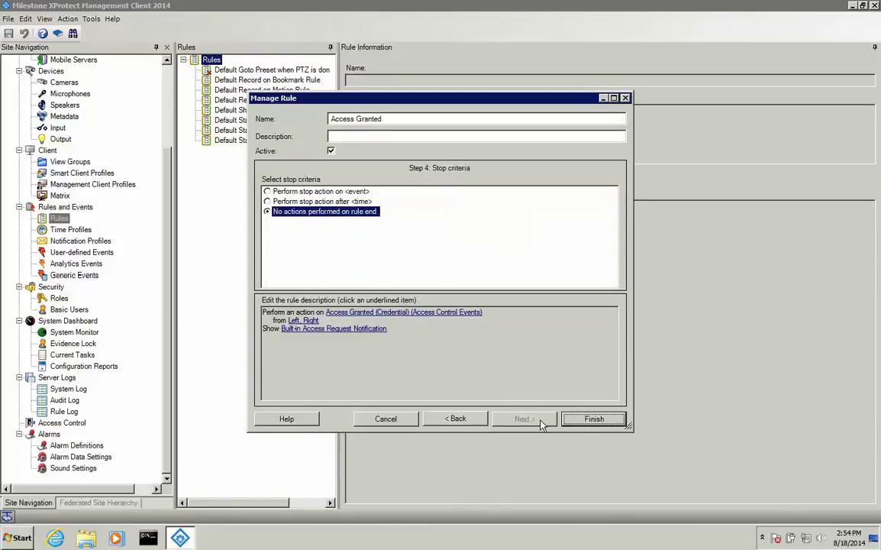
click(592, 419)
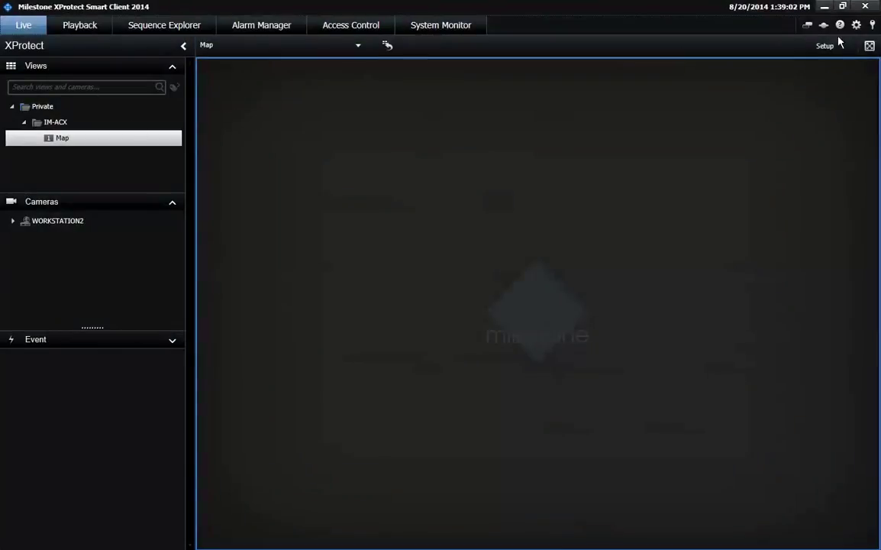
In setup mode, create a single-pane 4:3 view 'access monitor' in IM-ACX containing an access monitor.
click(833, 48)
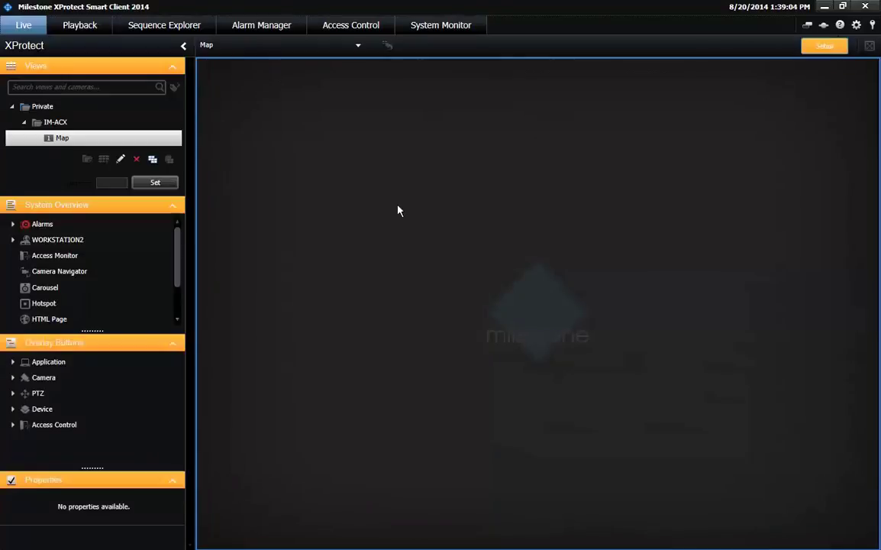
right_click(48, 125)
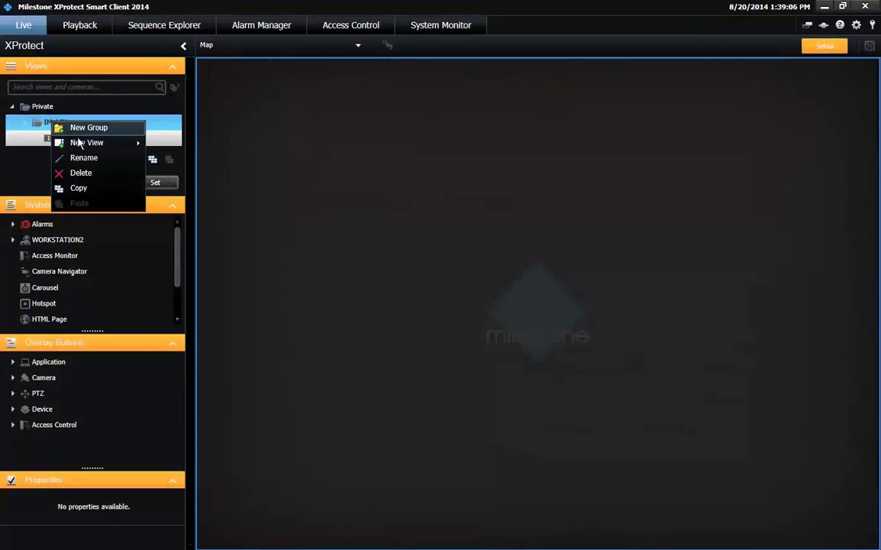
mouse_move(134, 143)
mouse_move(225, 142)
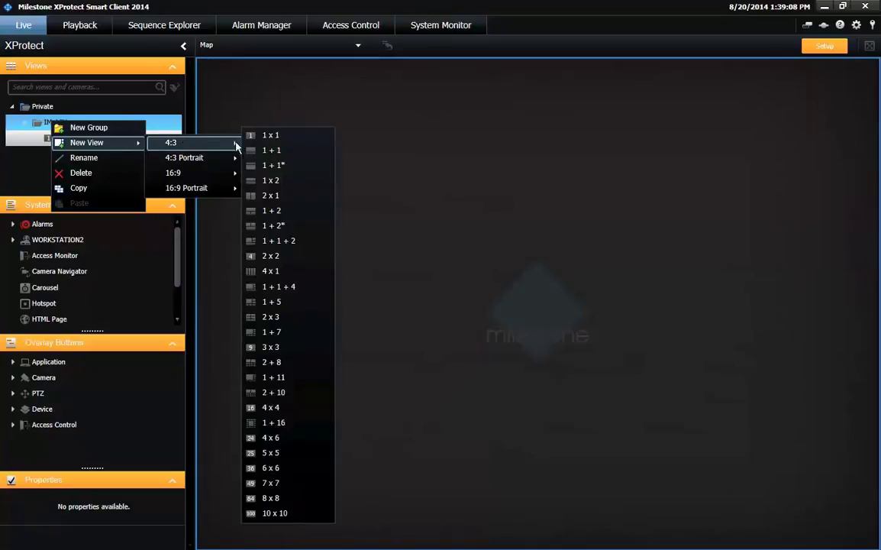
click(279, 138)
text(access monitor)
key(Return)
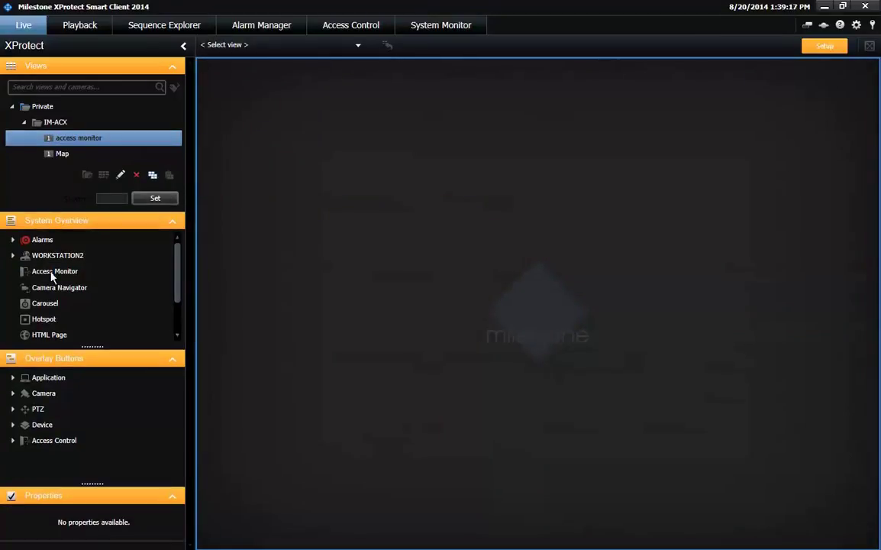
drag(52, 276, 266, 233)
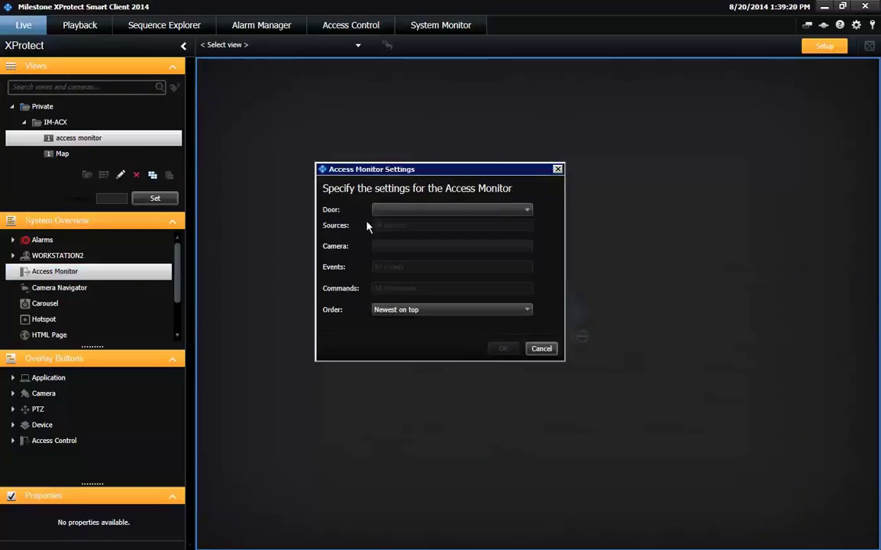
Set the access monitor to door Left Area with the Axis PTZ camera, then select the Map view.
click(529, 213)
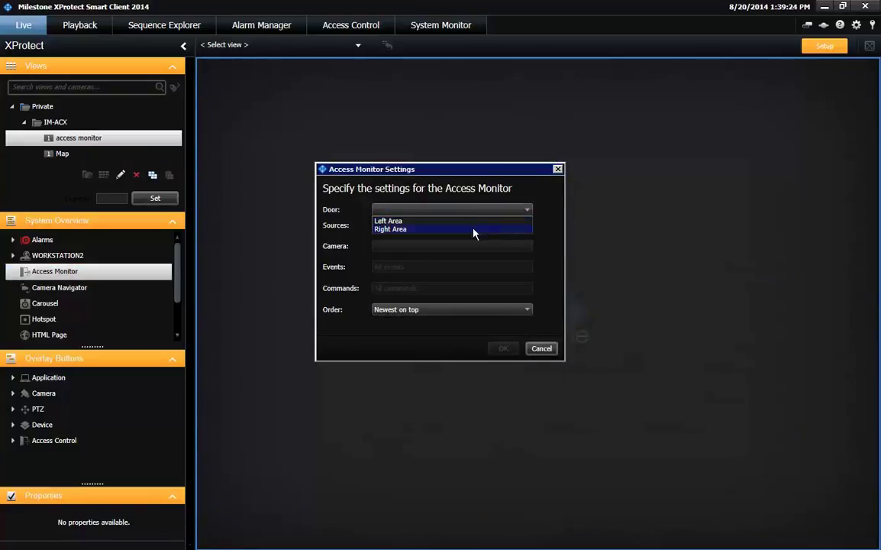
click(412, 221)
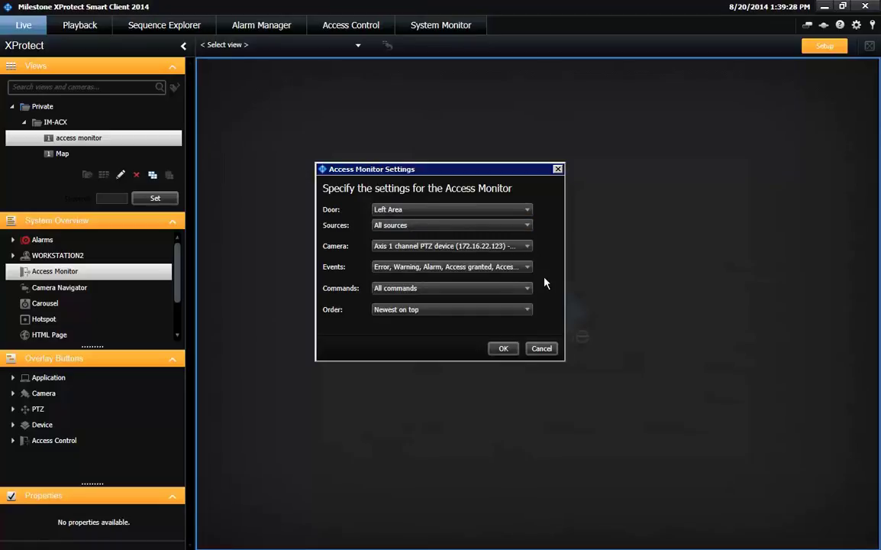
click(527, 226)
click(526, 226)
click(528, 247)
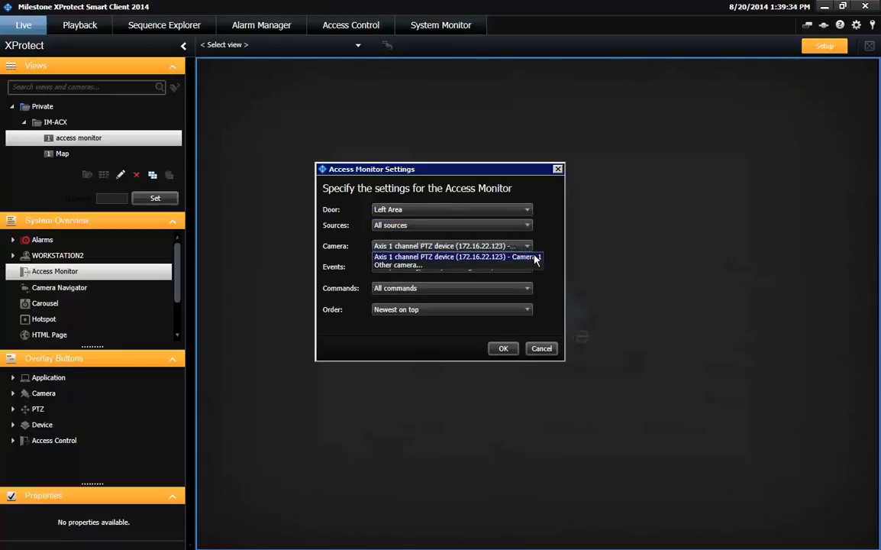
click(536, 260)
click(517, 268)
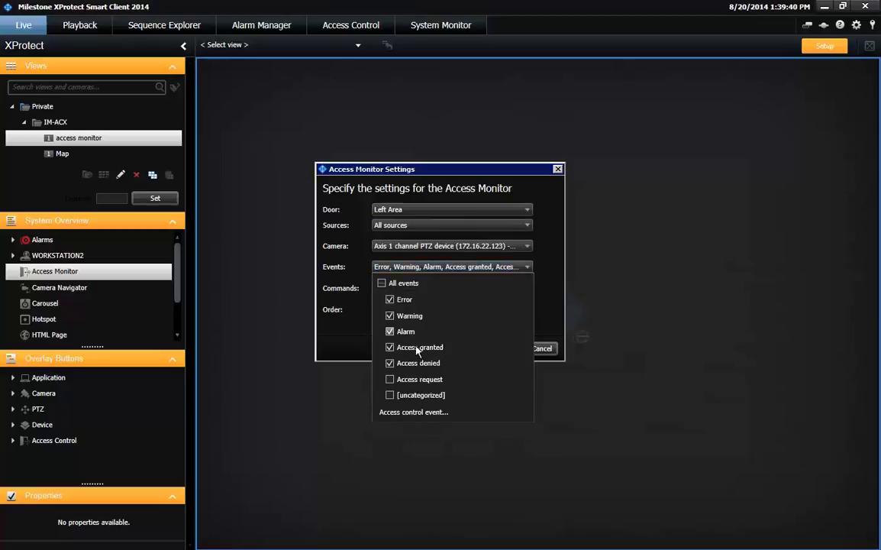
click(390, 348)
click(391, 348)
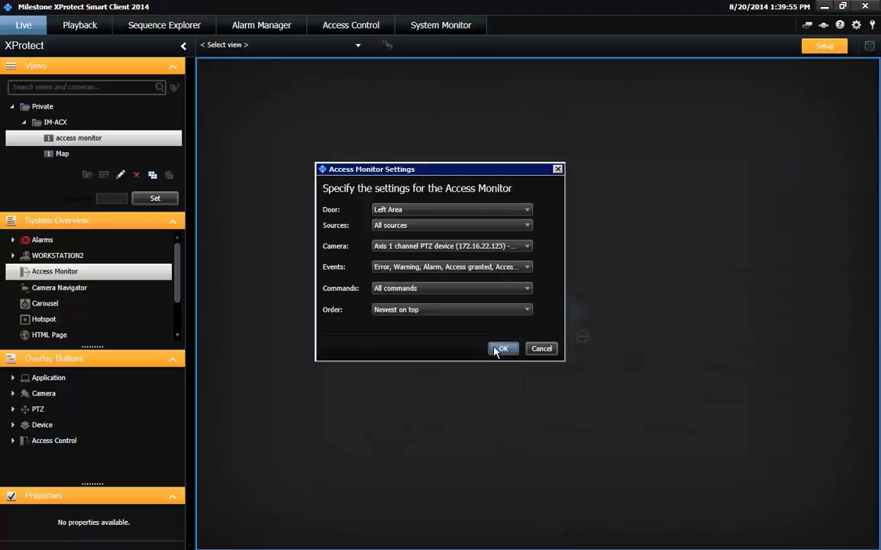
click(502, 348)
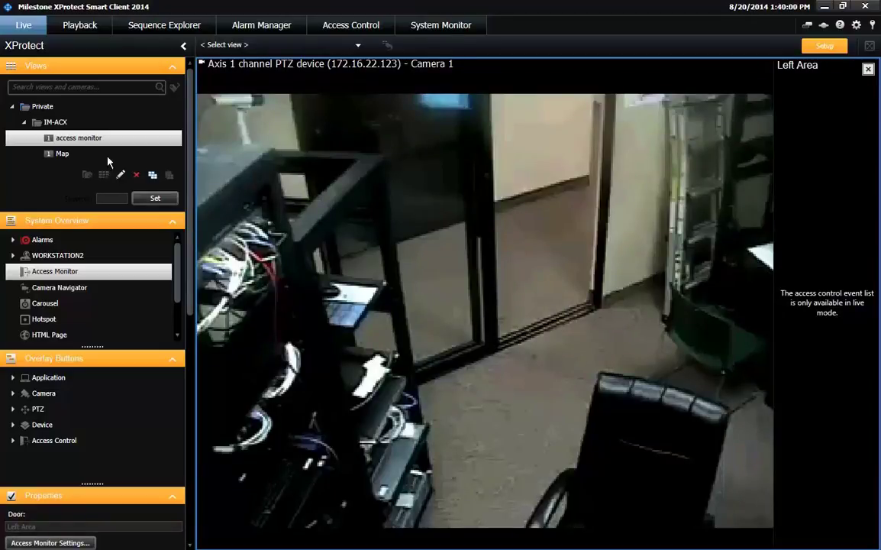
click(60, 155)
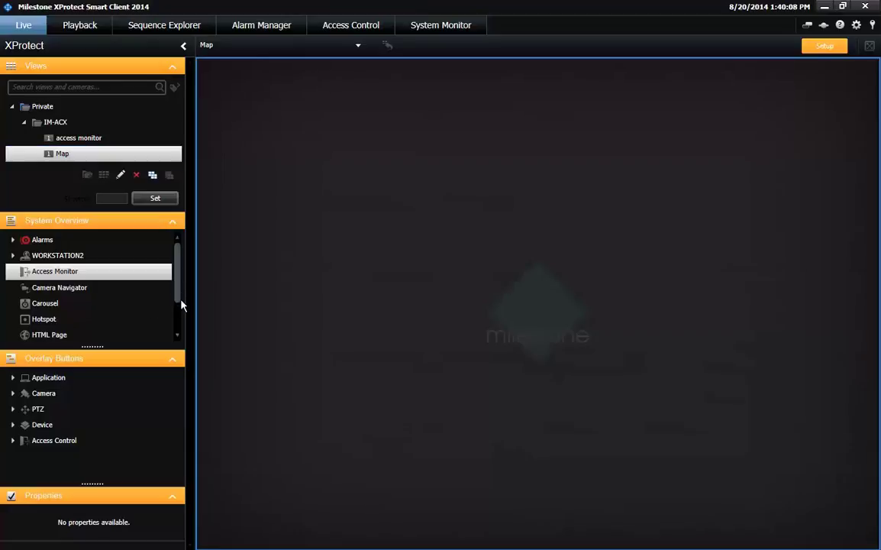
Add a map to the Map view using the FloorPlan_Office_01 floor-plan image.
drag(181, 294, 180, 335)
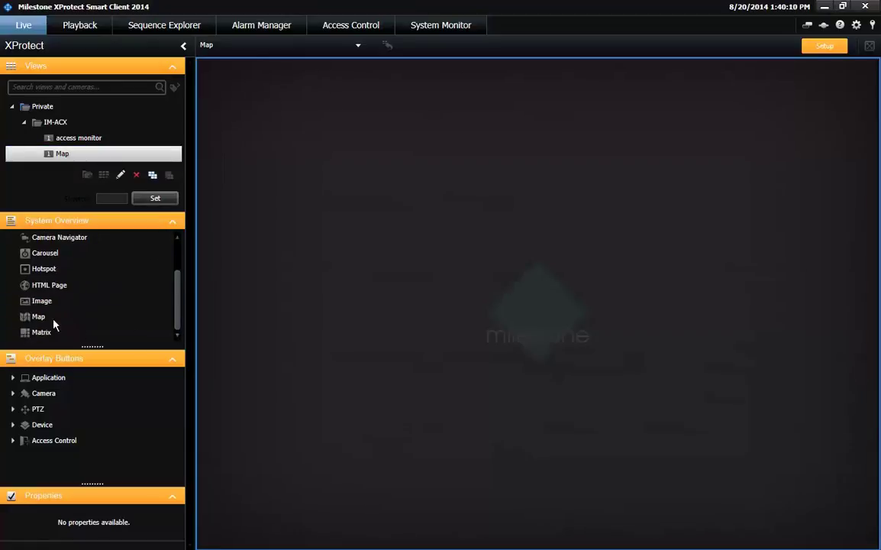
drag(29, 316, 357, 277)
click(498, 222)
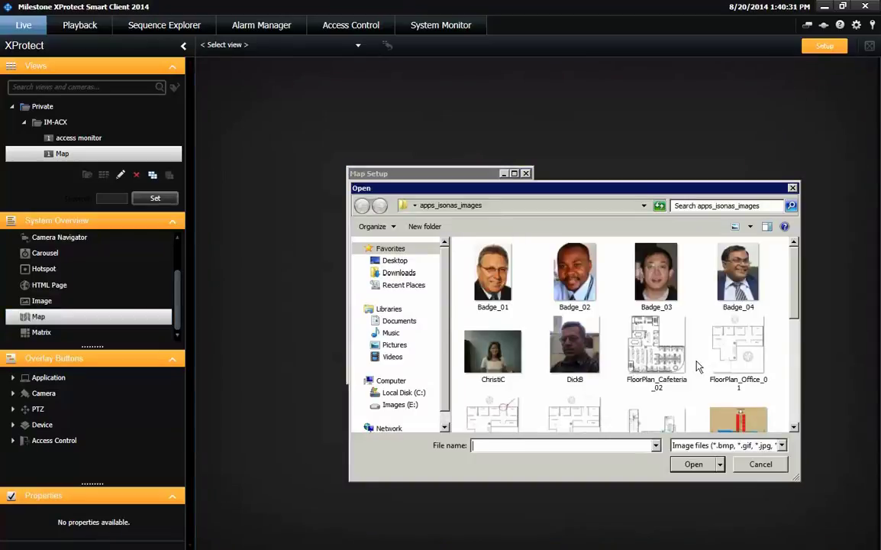
click(737, 352)
click(694, 464)
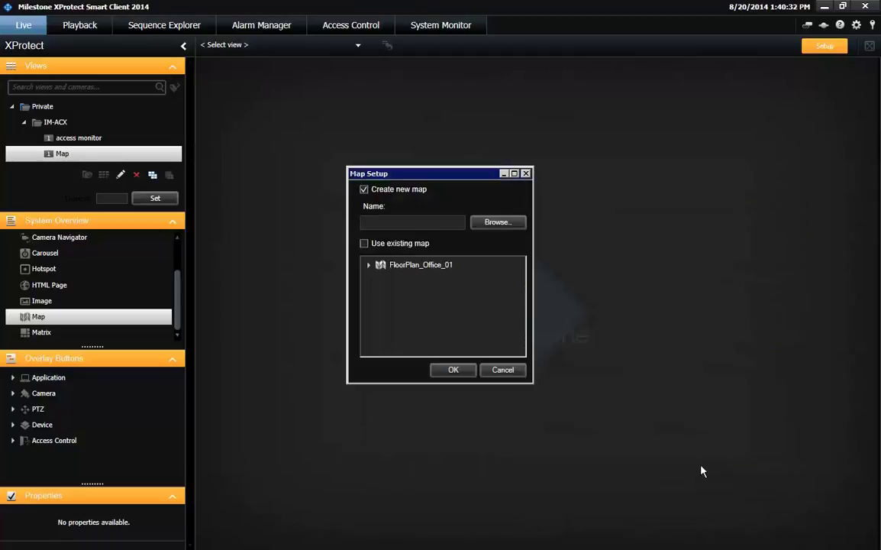
click(439, 370)
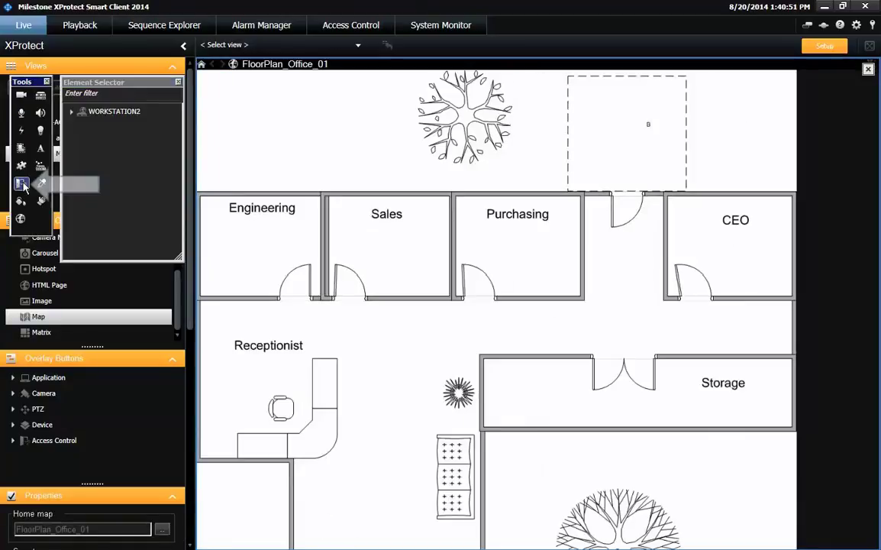
Place the Left Area door reader near Engineering's door on the map.
click(71, 143)
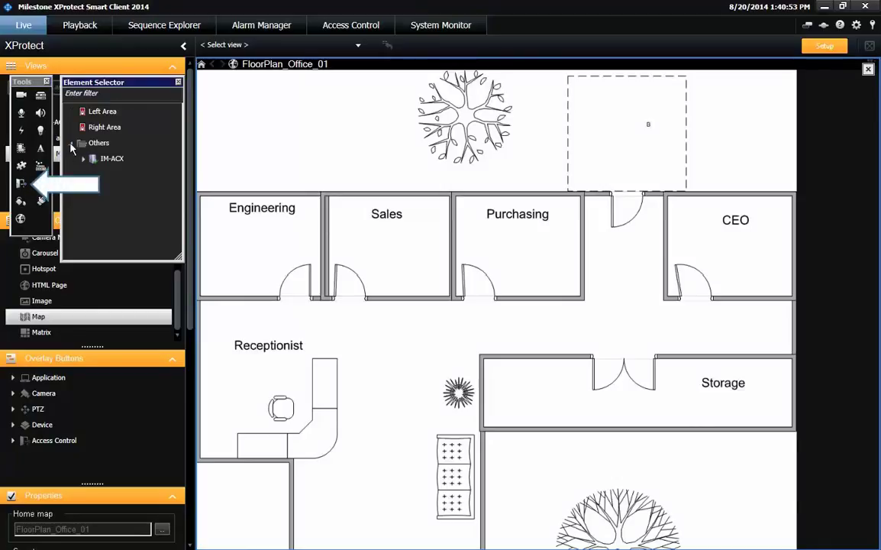
click(84, 159)
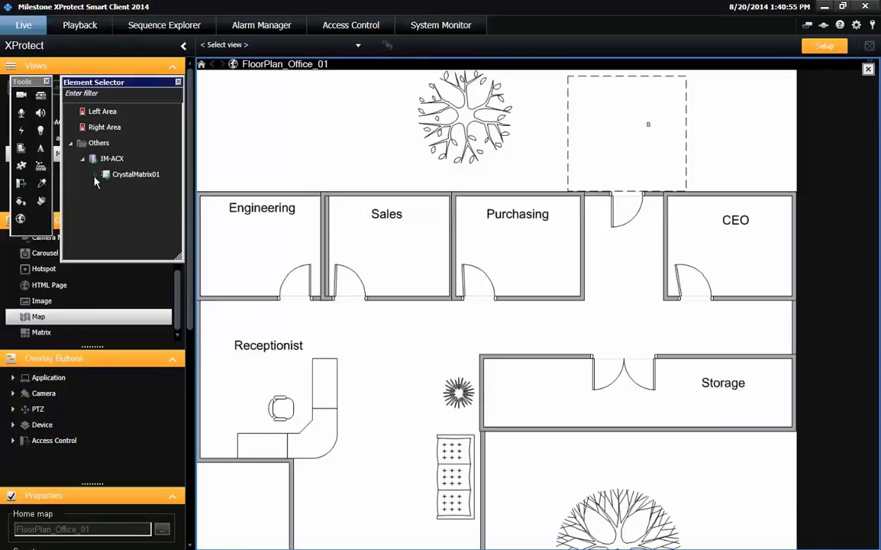
click(95, 175)
click(106, 190)
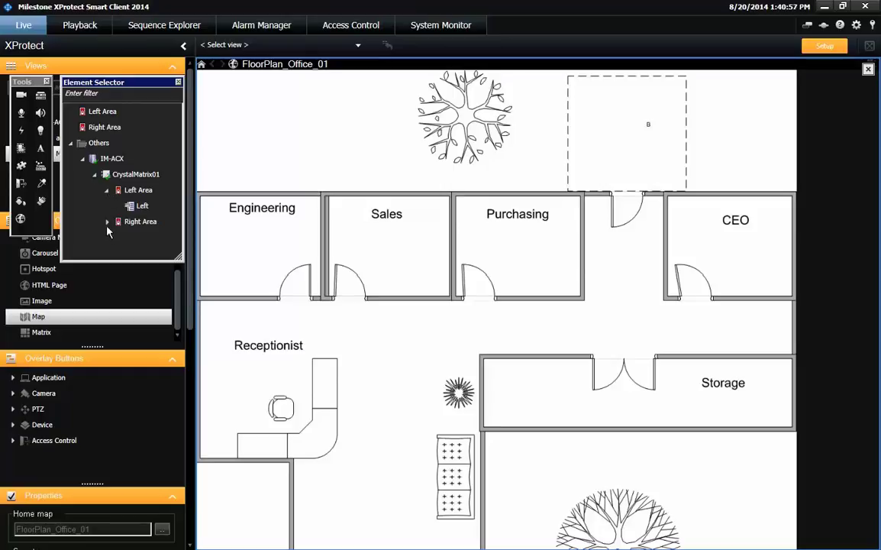
click(107, 222)
drag(132, 206, 276, 285)
Place the Axis PTZ camera from WORKSTATION2's Office group in the Engineering room.
click(21, 94)
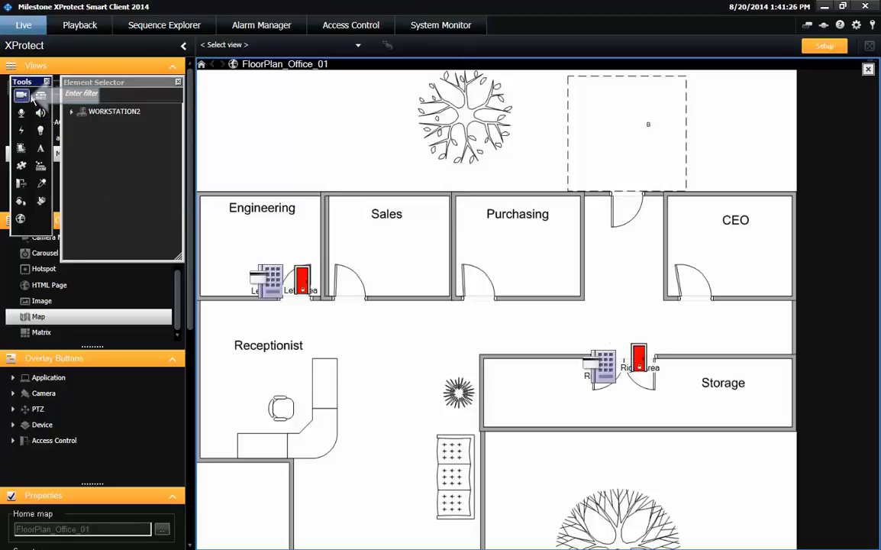
click(71, 112)
click(84, 127)
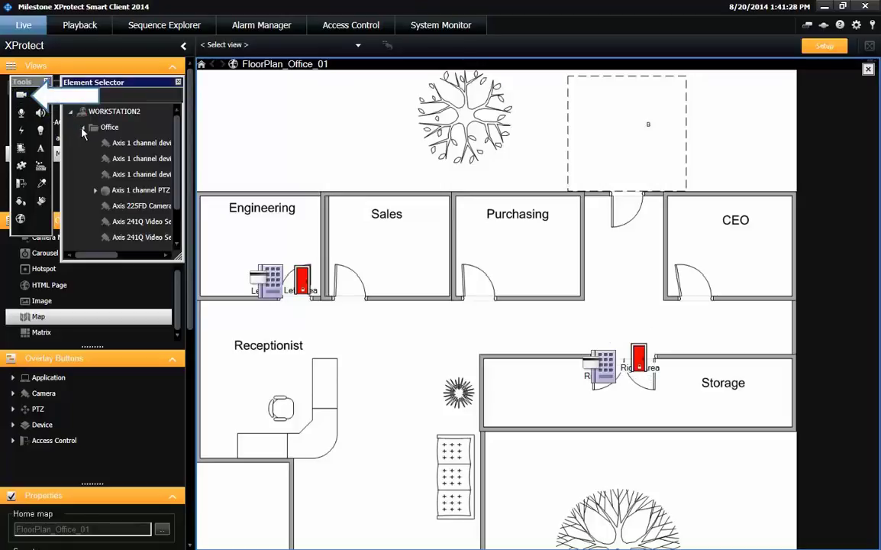
drag(118, 190, 308, 200)
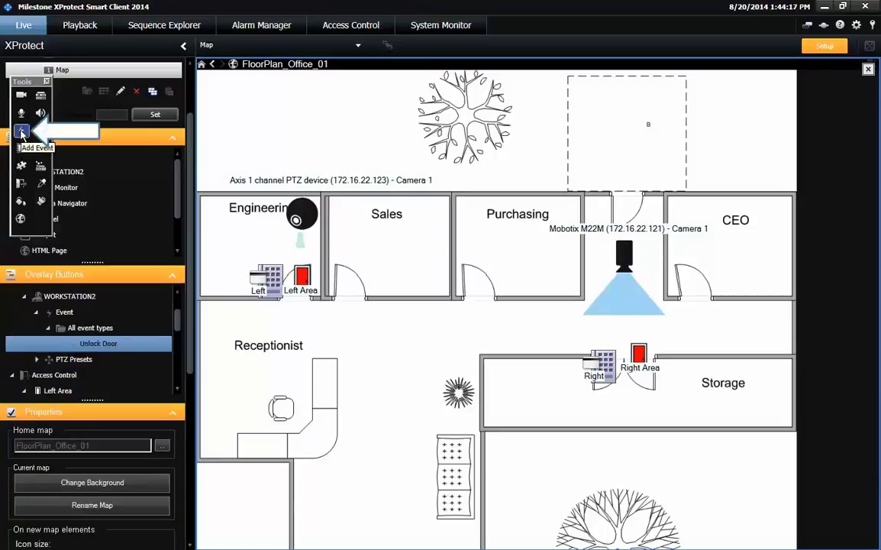
Place the Unlock Door event from WORKSTATION2 > Events inside the Engineering room on the map.
click(21, 132)
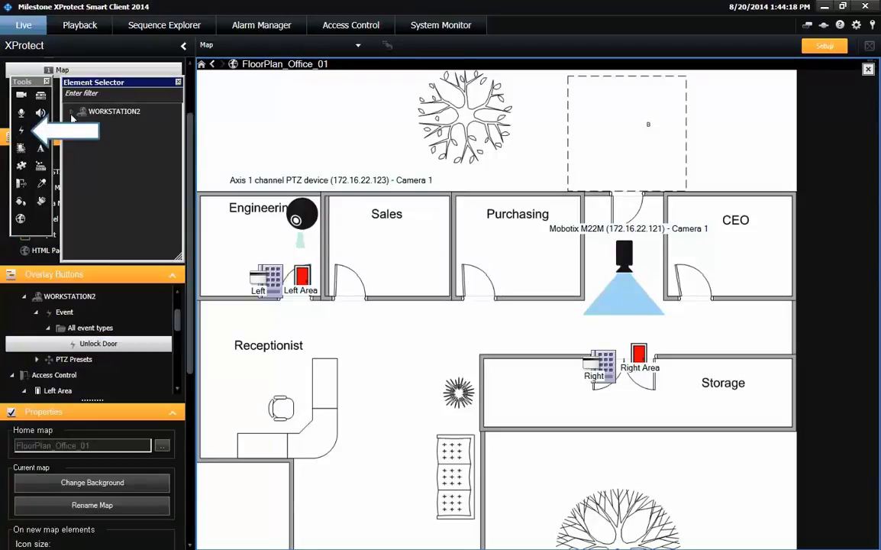
click(71, 111)
click(82, 128)
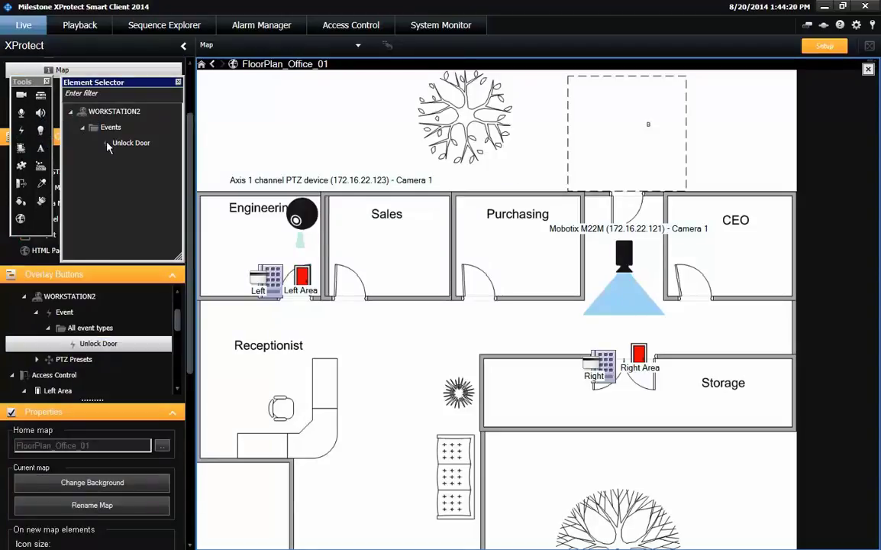
drag(119, 143, 353, 147)
drag(395, 172, 210, 223)
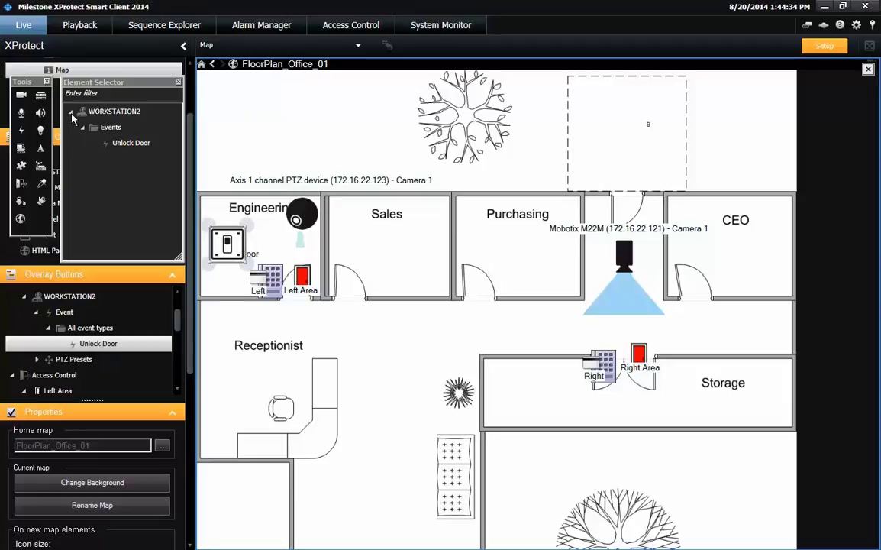
click(70, 111)
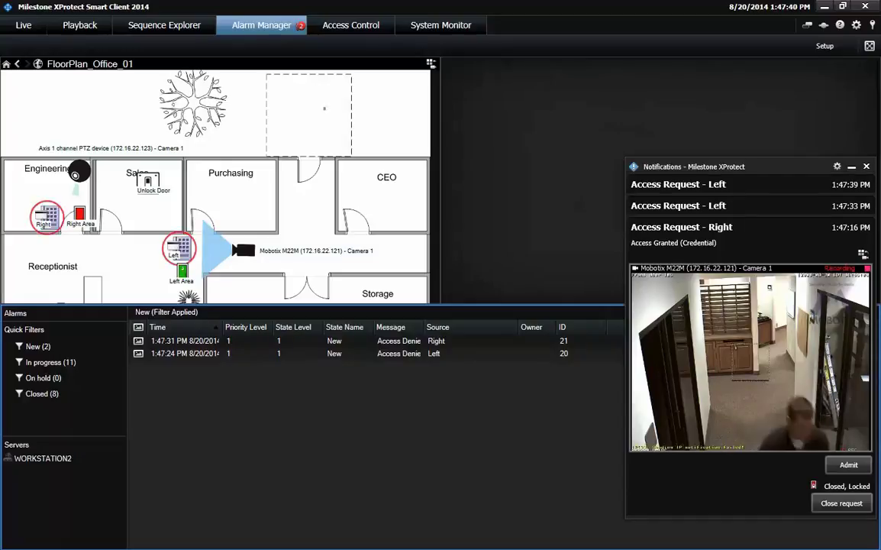
Review the Right door access-denied alarm and close both access request notifications.
click(238, 344)
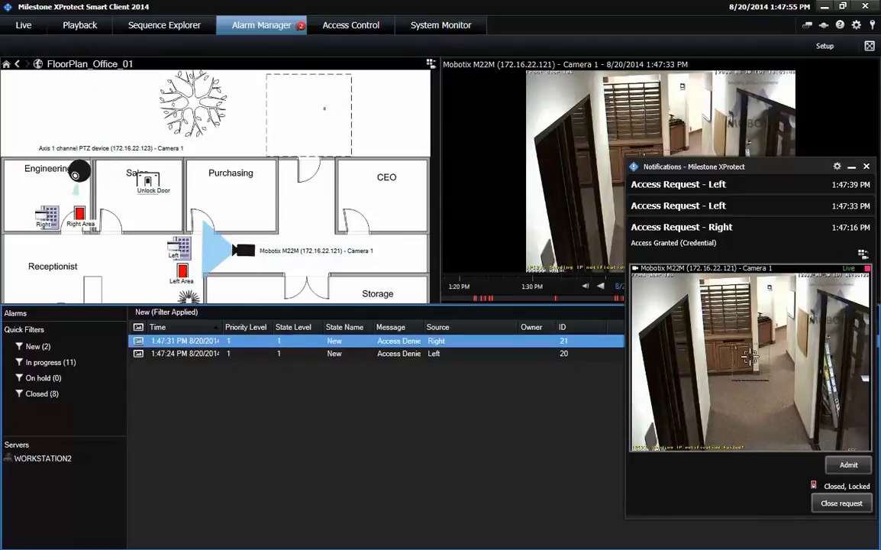
click(843, 501)
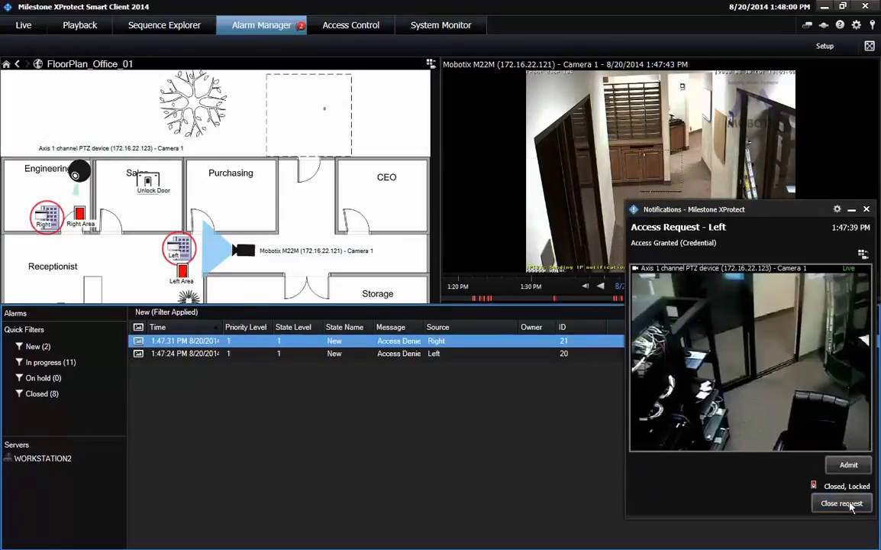
click(817, 504)
Acknowledge the Left and Right door Access Denied alarms.
click(383, 355)
right_click(385, 356)
click(388, 361)
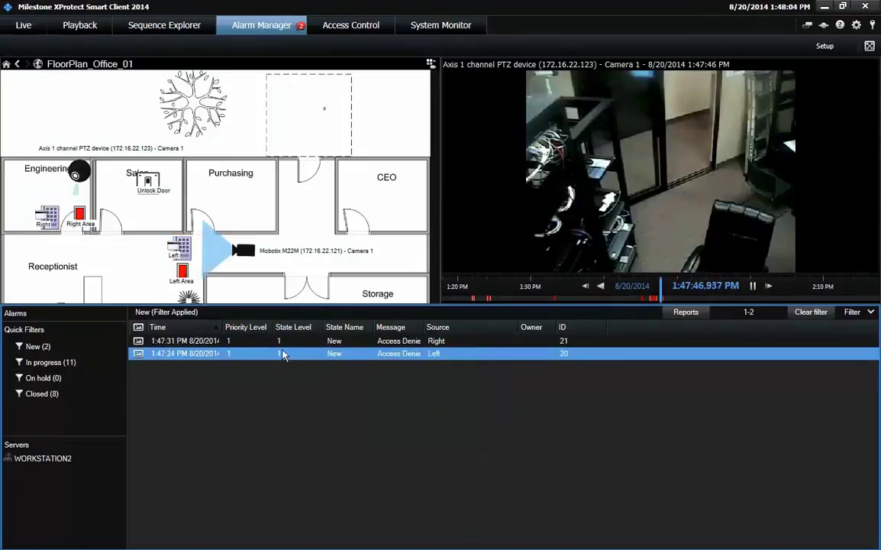
click(210, 342)
right_click(210, 342)
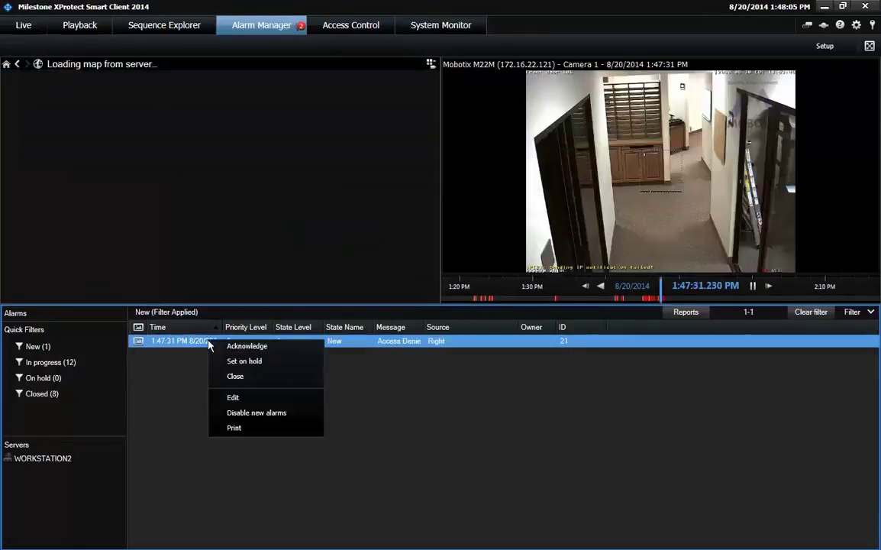
click(243, 347)
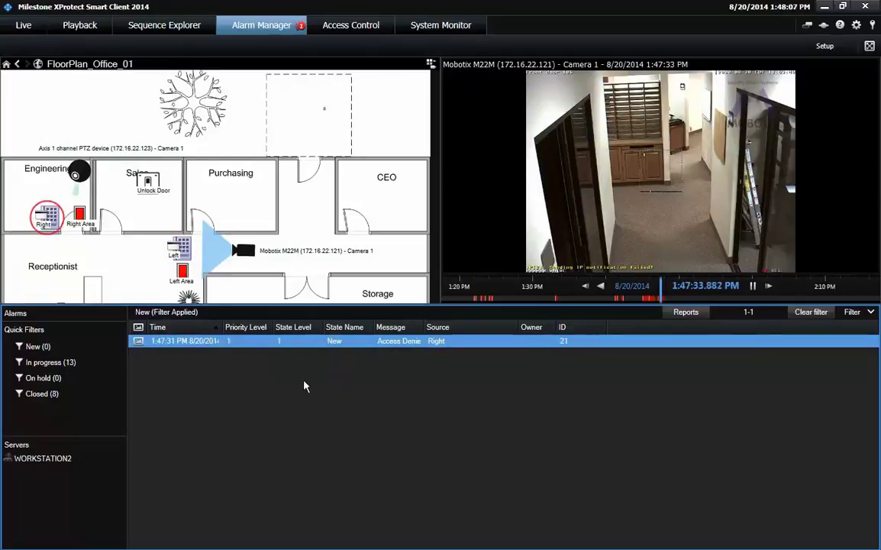
In Live mode, play back the 1:47:24 PM Access Denied event, then trigger Unlock Door on the map.
click(35, 25)
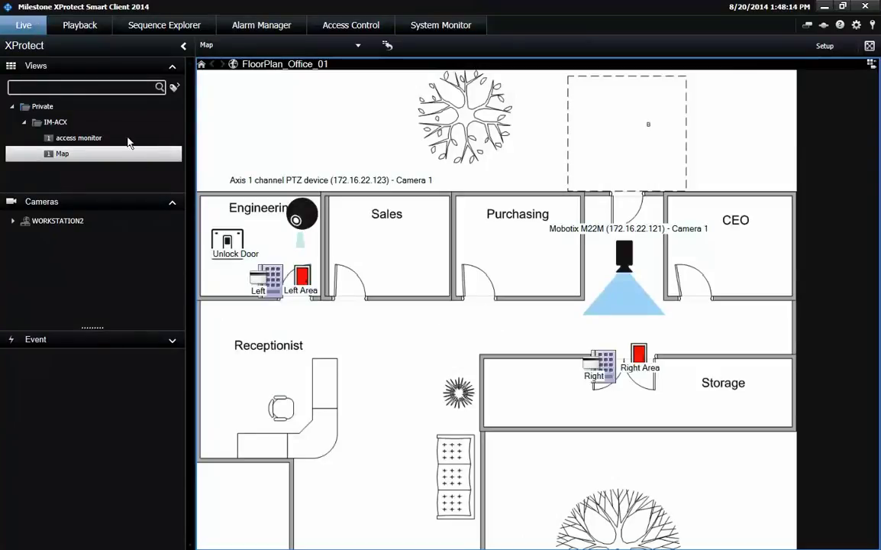
click(90, 139)
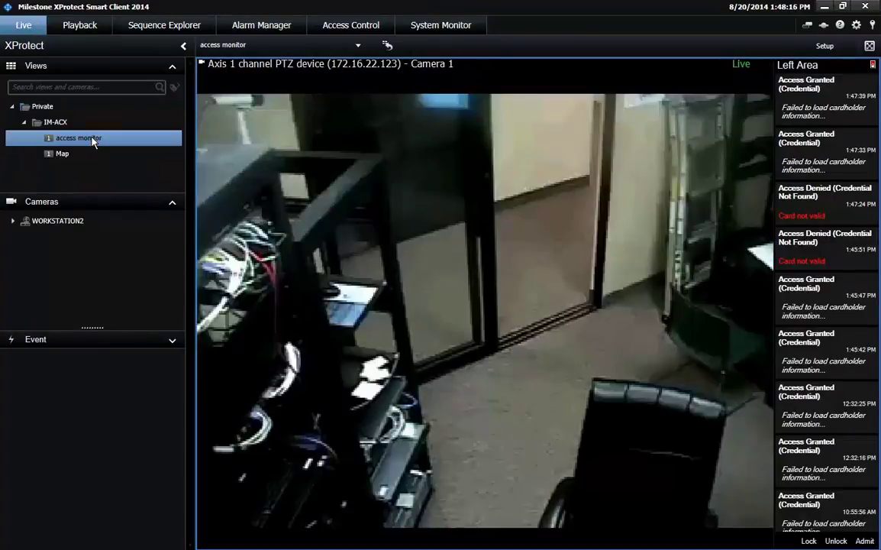
click(808, 206)
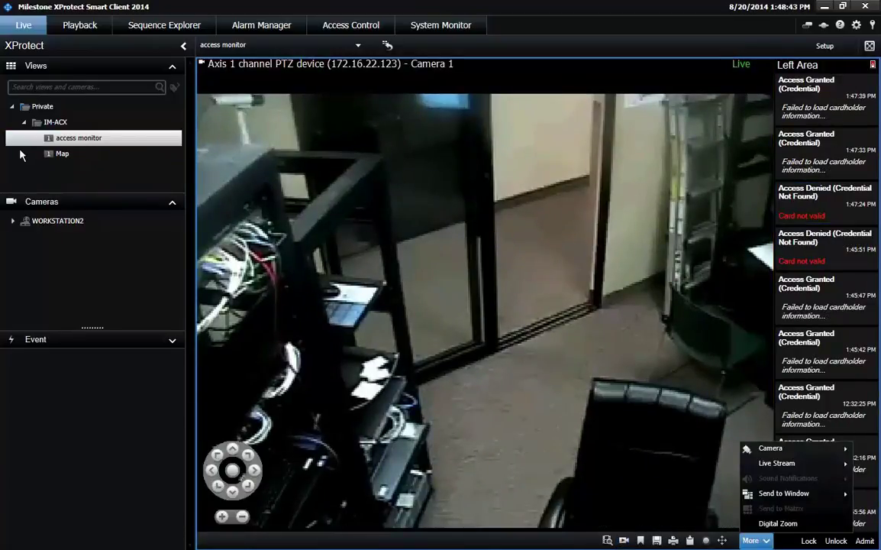
click(62, 154)
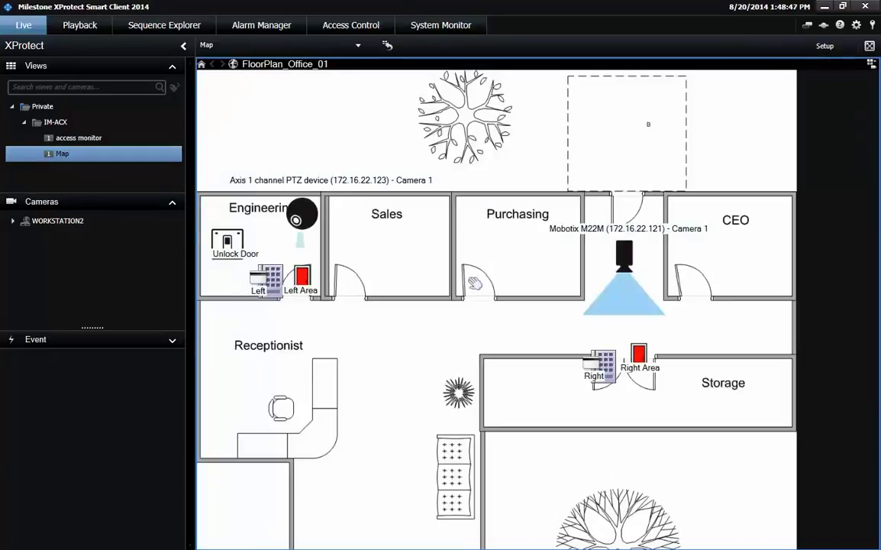
click(230, 245)
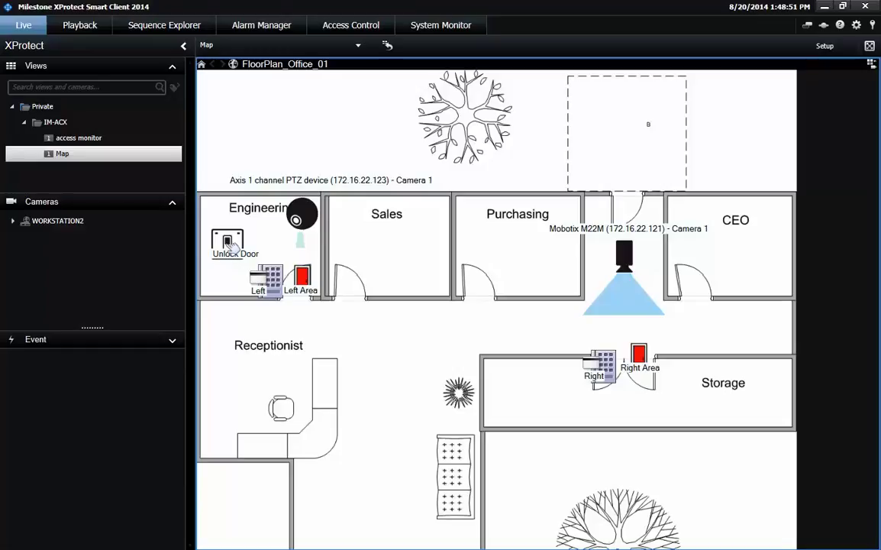